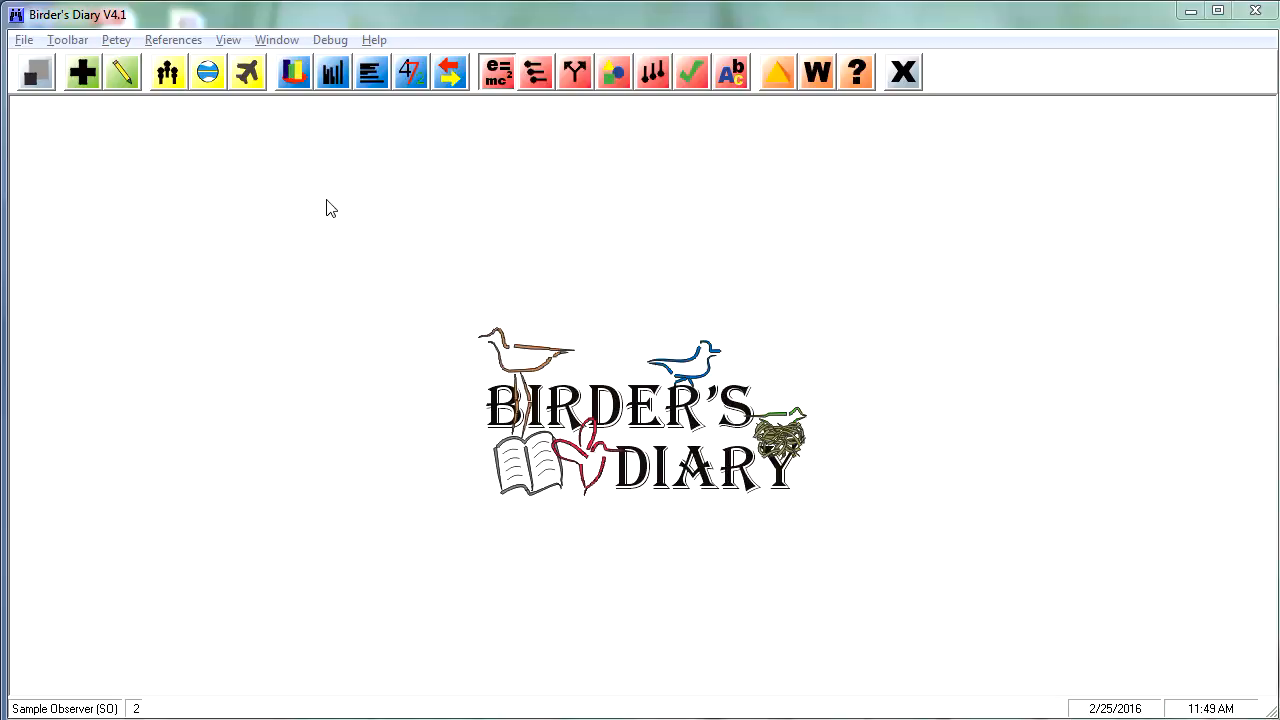
Step: Read the help topics "Names, Names, Names..." in the Quick Start Guide and "SmartSearch Fields" under Features, and close the help
{"action": "left_click", "coordinate": [374, 45]}
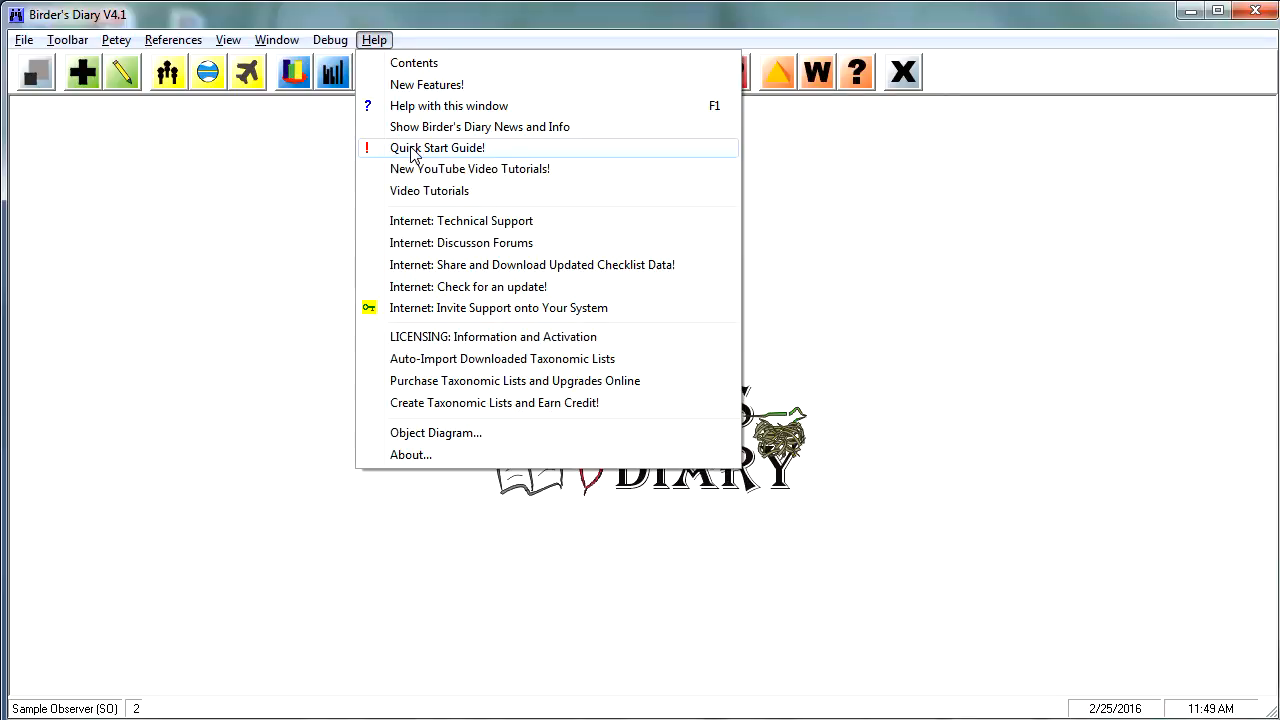
{"action": "left_click", "coordinate": [411, 150]}
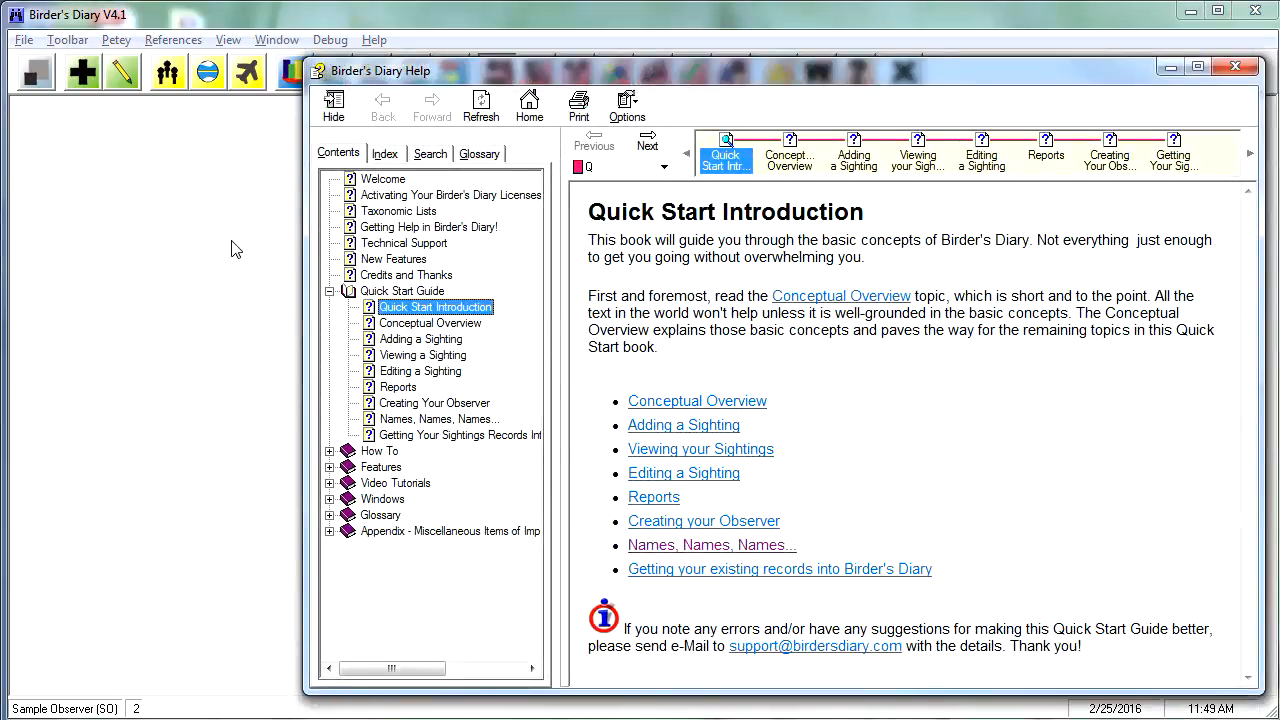
{"action": "left_click", "coordinate": [413, 420]}
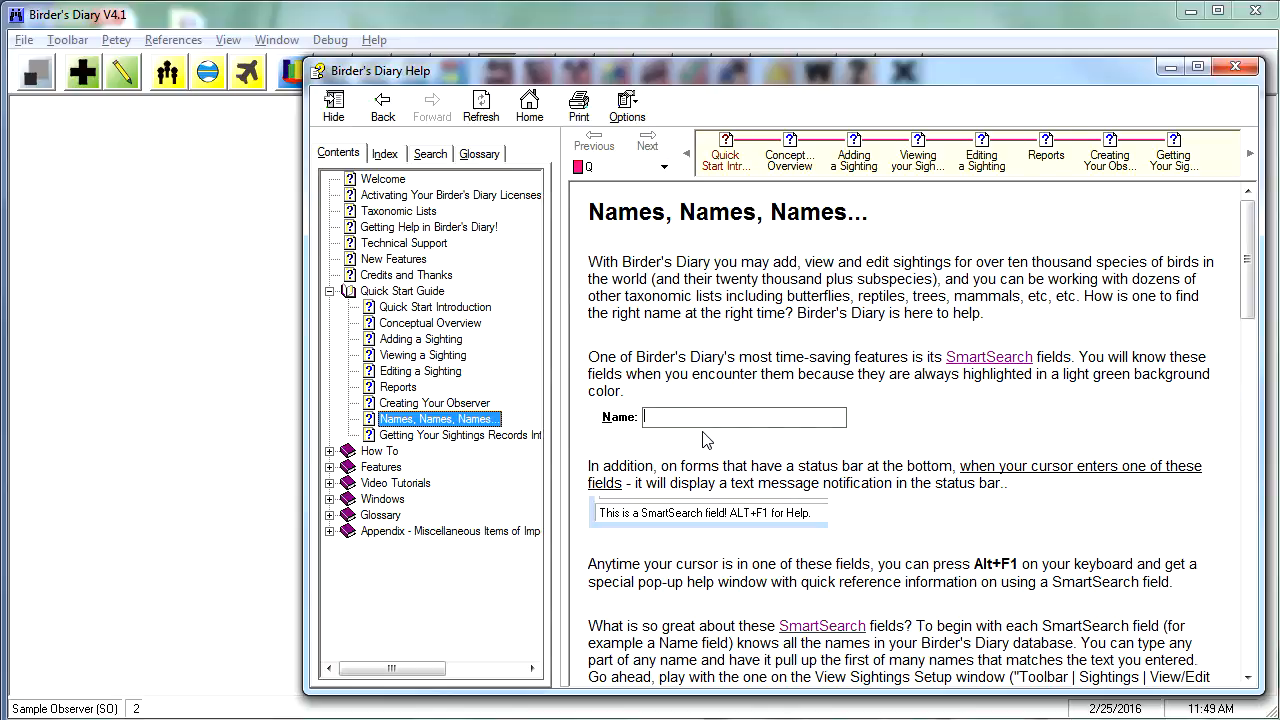
{"action": "left_click", "coordinate": [329, 467]}
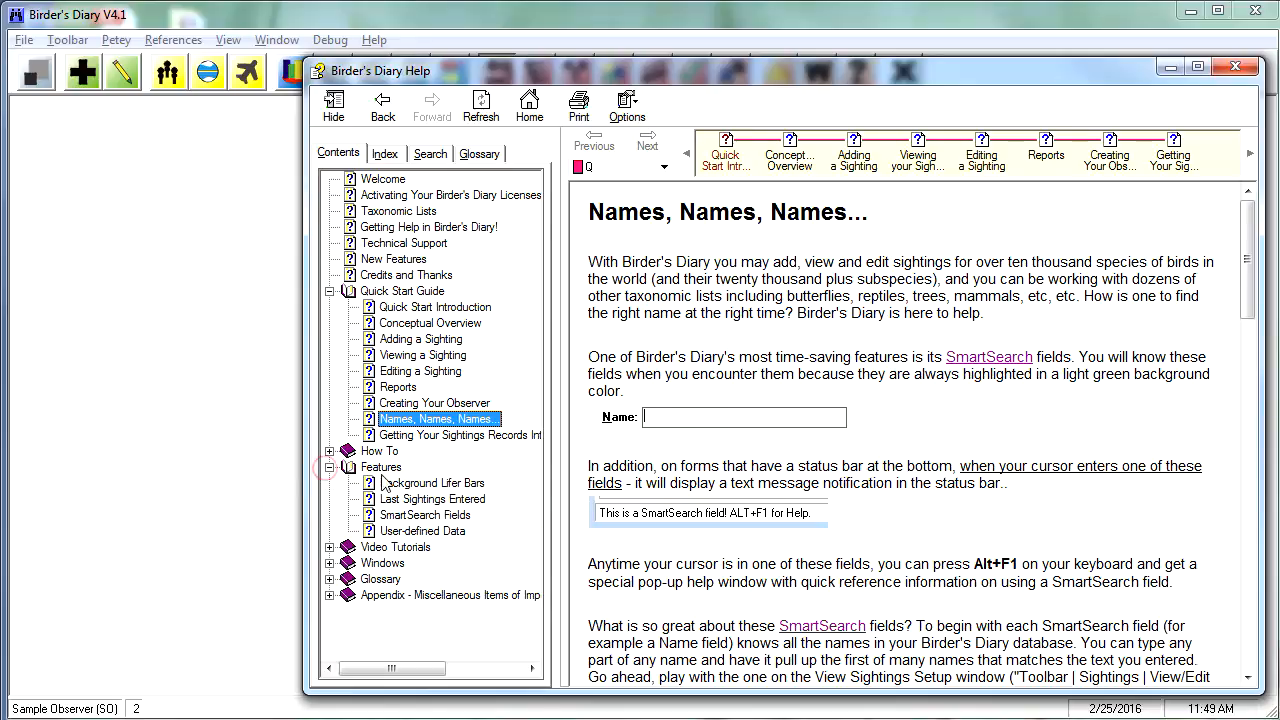
{"action": "left_click", "coordinate": [426, 516]}
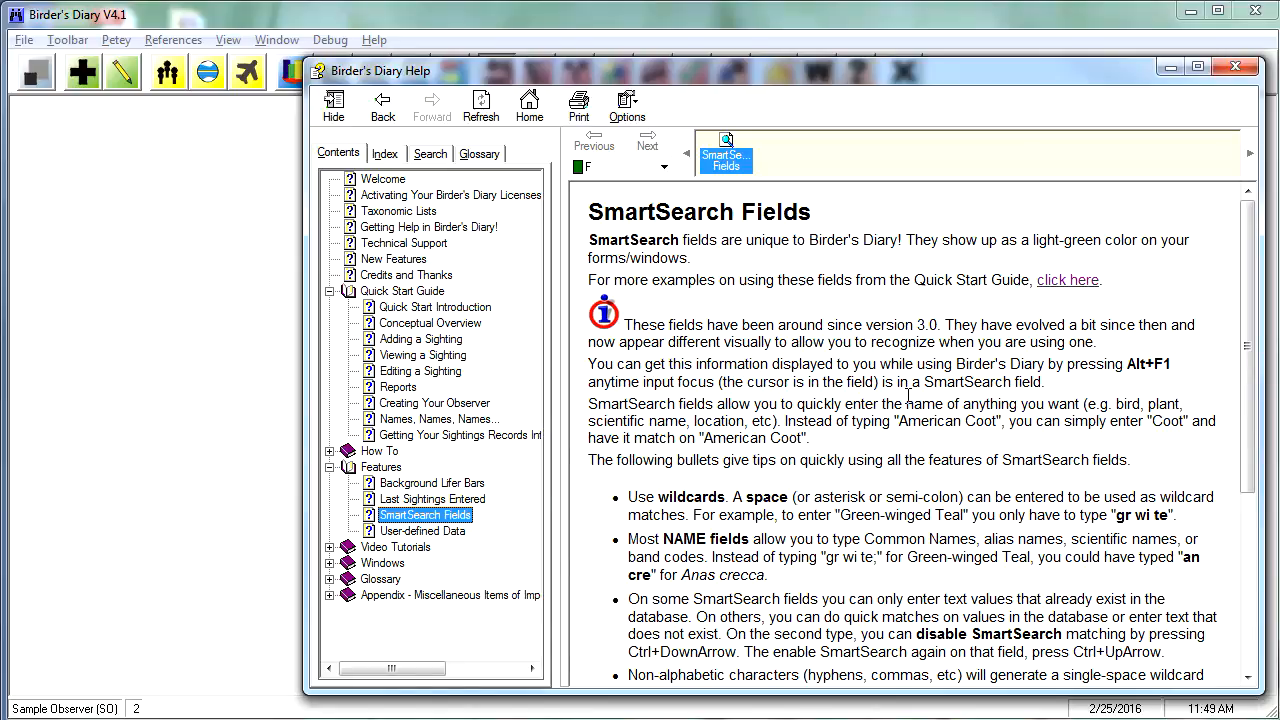
{"action": "left_click", "coordinate": [1234, 67]}
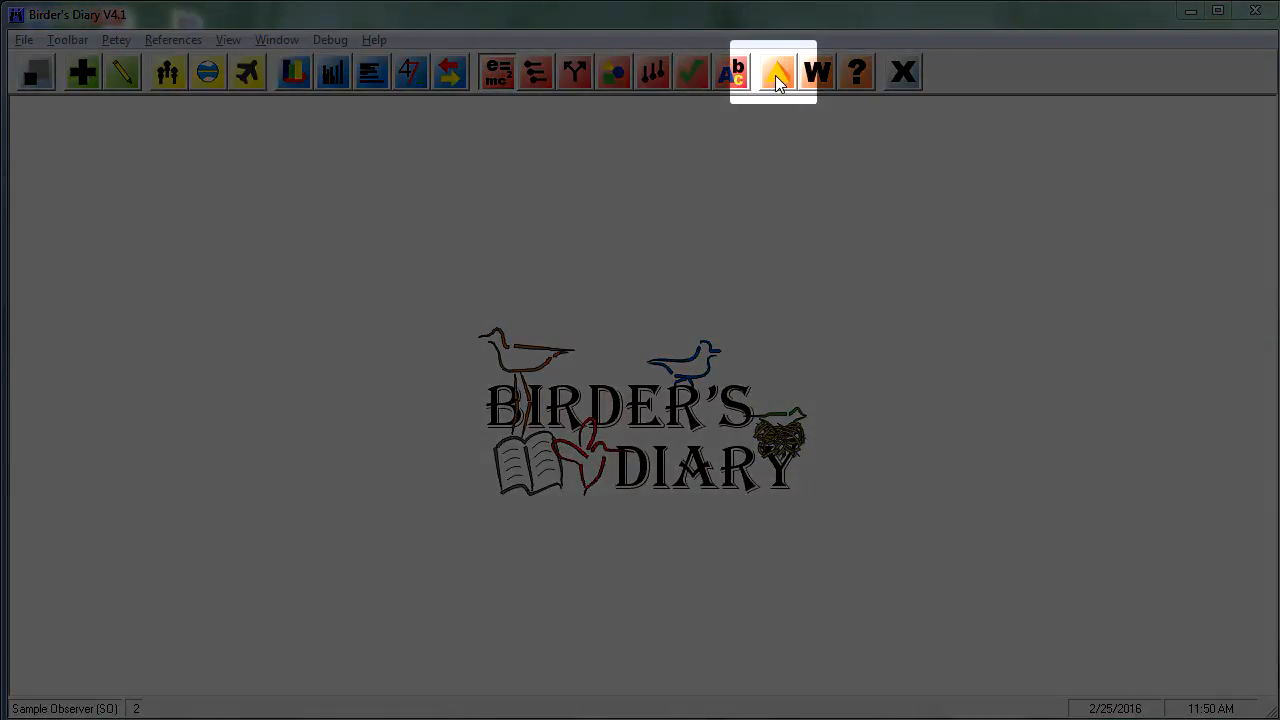
Step: Open the Rosetta Stone name search, view the SmartSearch tips for its Name field, and close the tips
{"action": "left_click", "coordinate": [778, 76]}
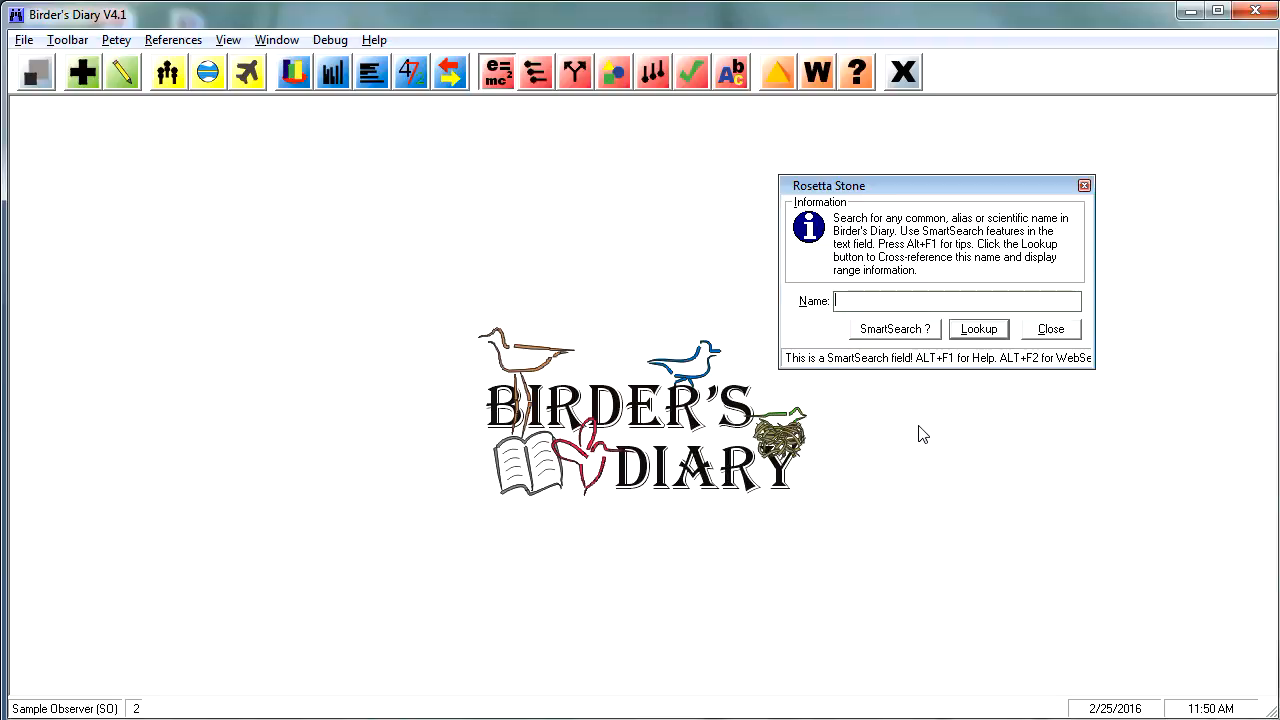
{"action": "key", "text": "alt+F1"}
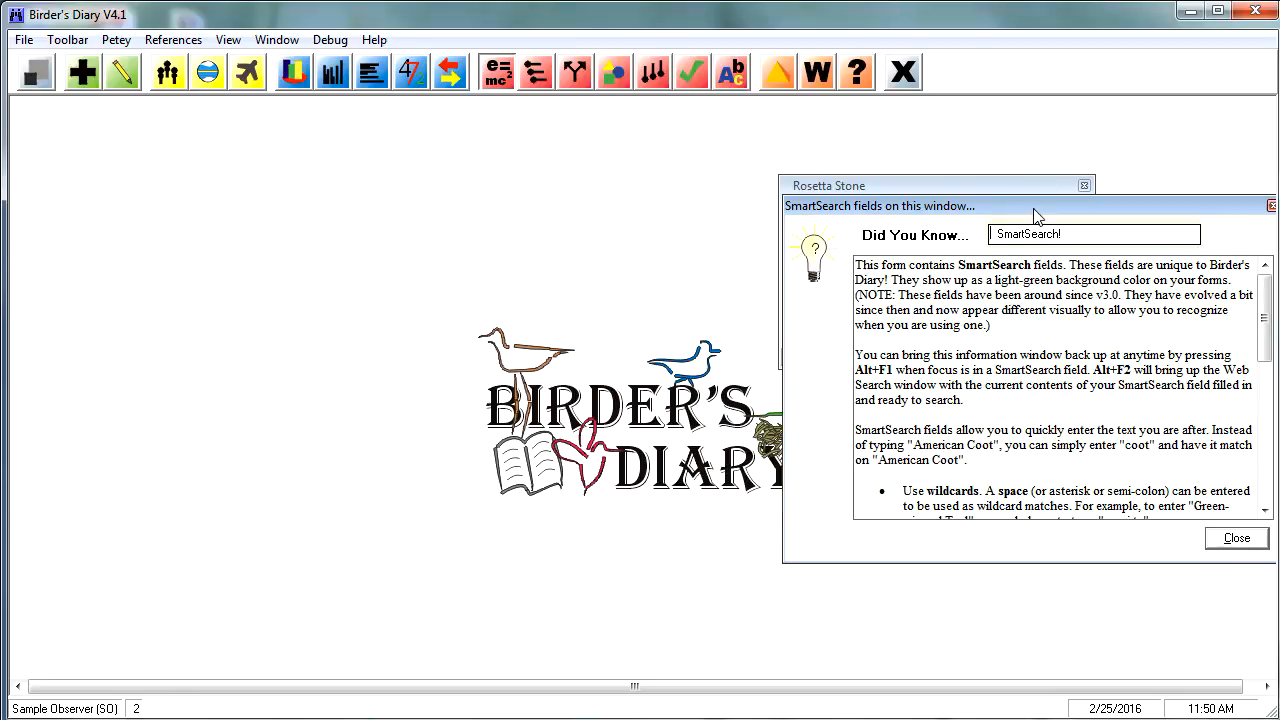
{"action": "left_click_drag", "start_coordinate": [1030, 207], "coordinate": [452, 211]}
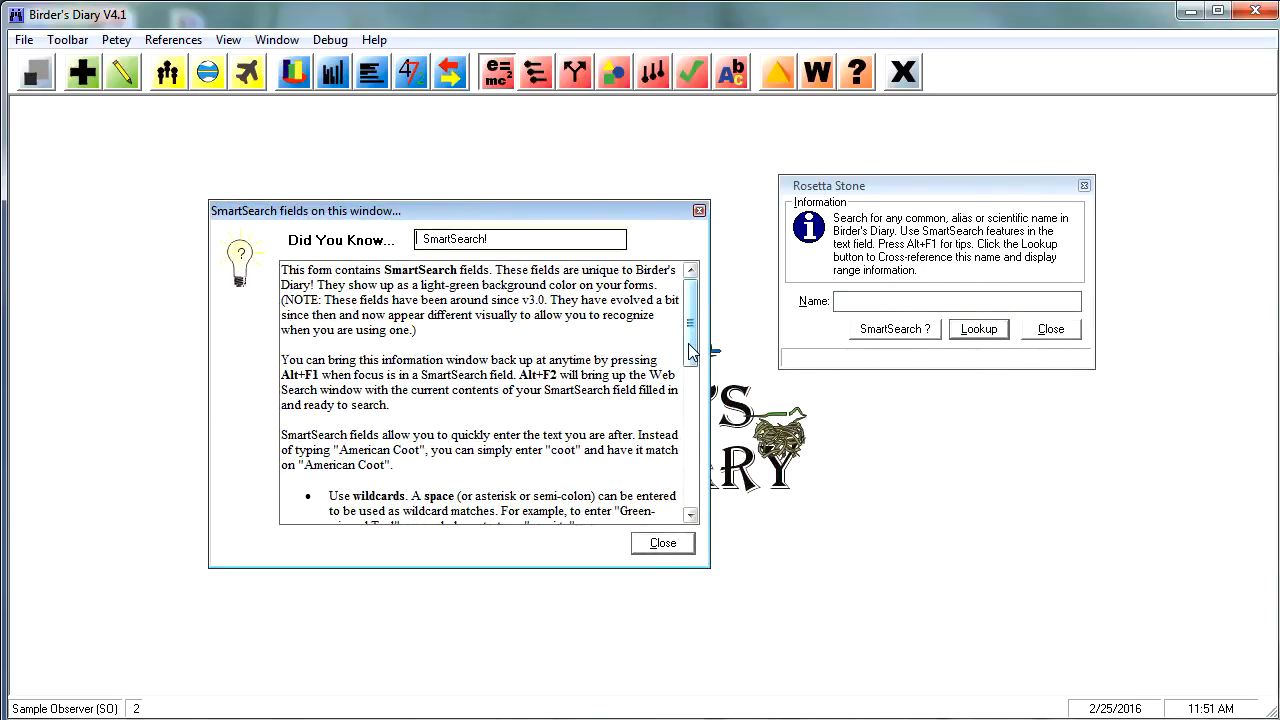
{"action": "mouse_move", "coordinate": [690, 340]}
{"action": "left_mouse_down"}
{"action": "mouse_move", "coordinate": [704, 505]}
{"action": "mouse_move", "coordinate": [688, 340]}
{"action": "left_mouse_up"}
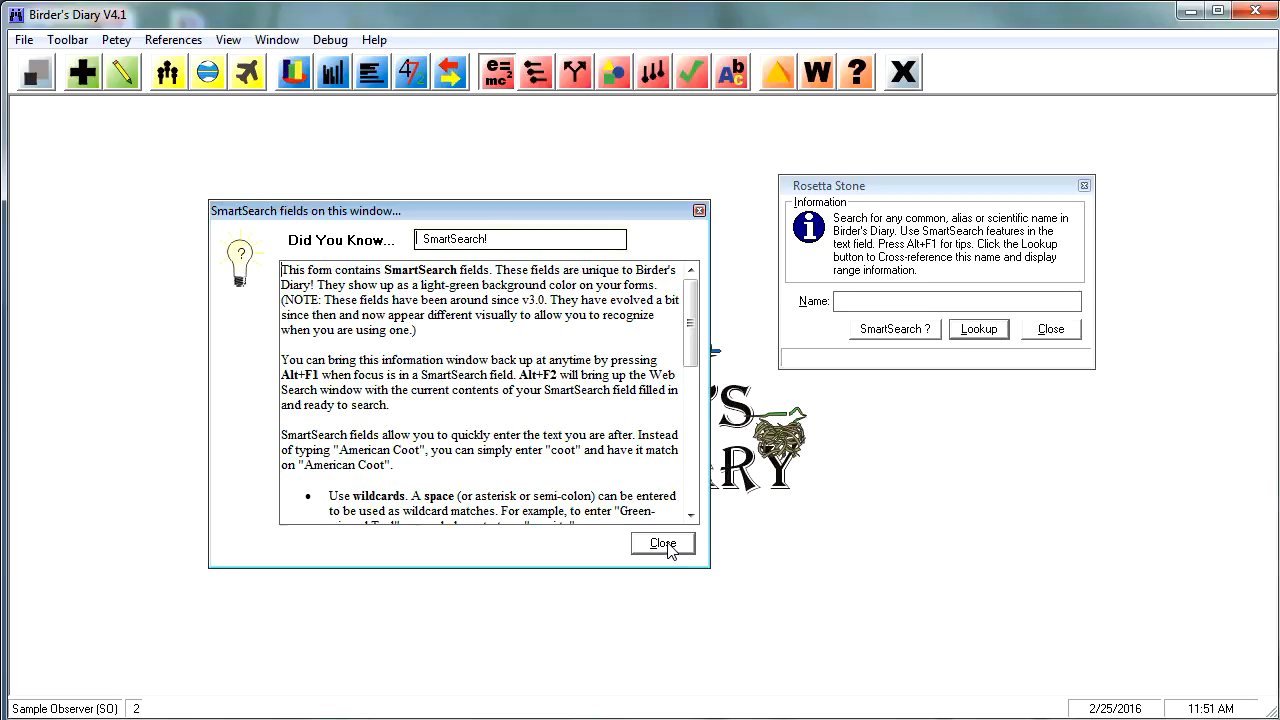
{"action": "left_click", "coordinate": [664, 545]}
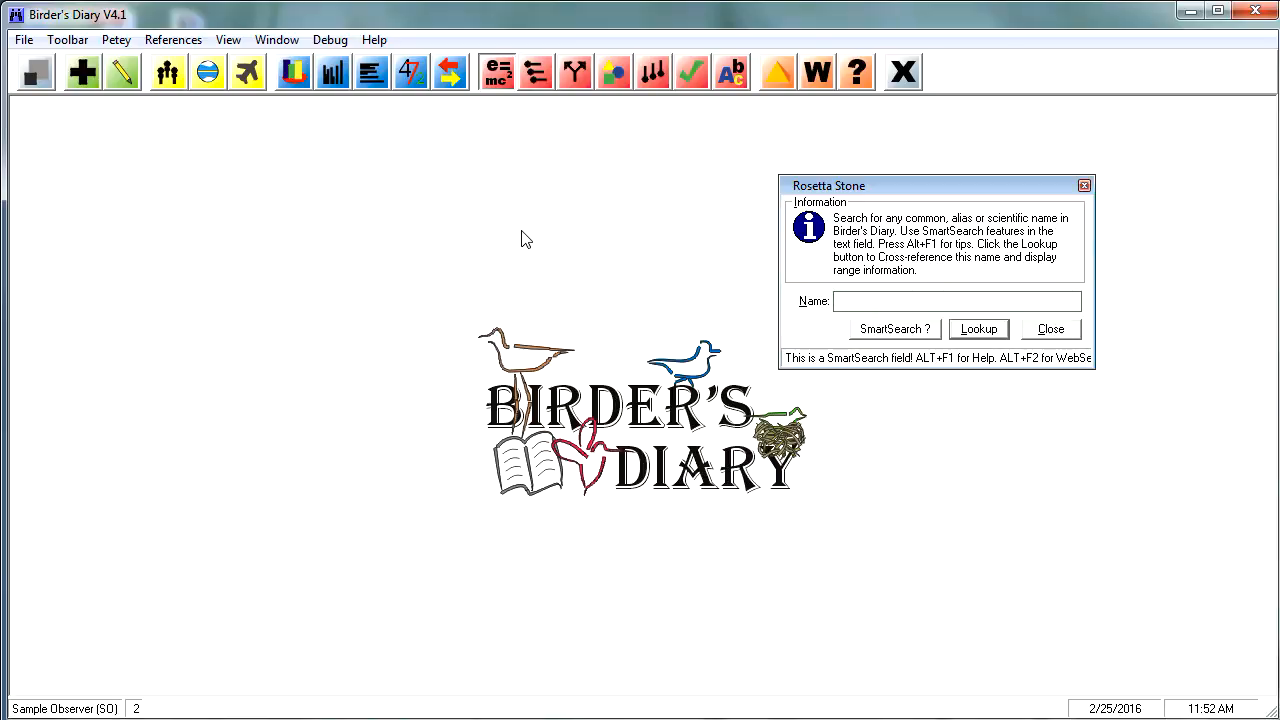
Step: Search the Rosetta Stone names for Green-winged Teal, using both the full name and the abbreviated wildcard text "gr wi teal"
{"action": "type", "text": "green "}
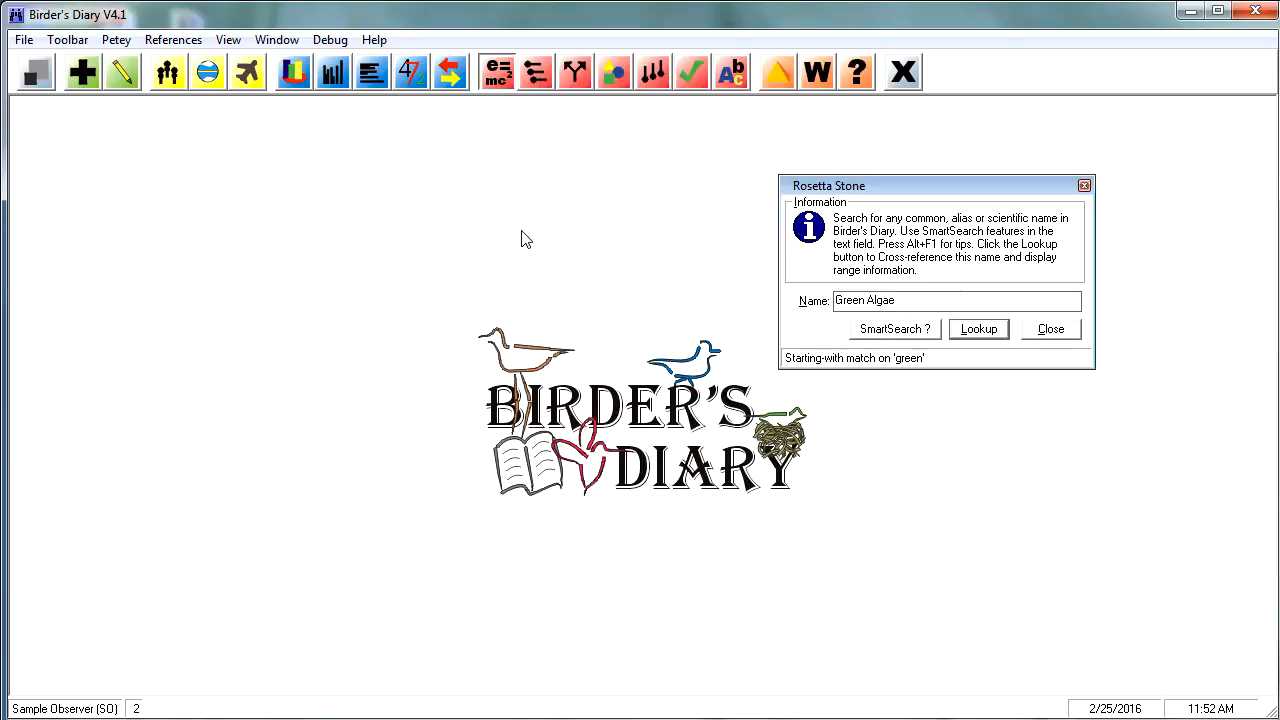
{"action": "type", "text": "winged teal"}
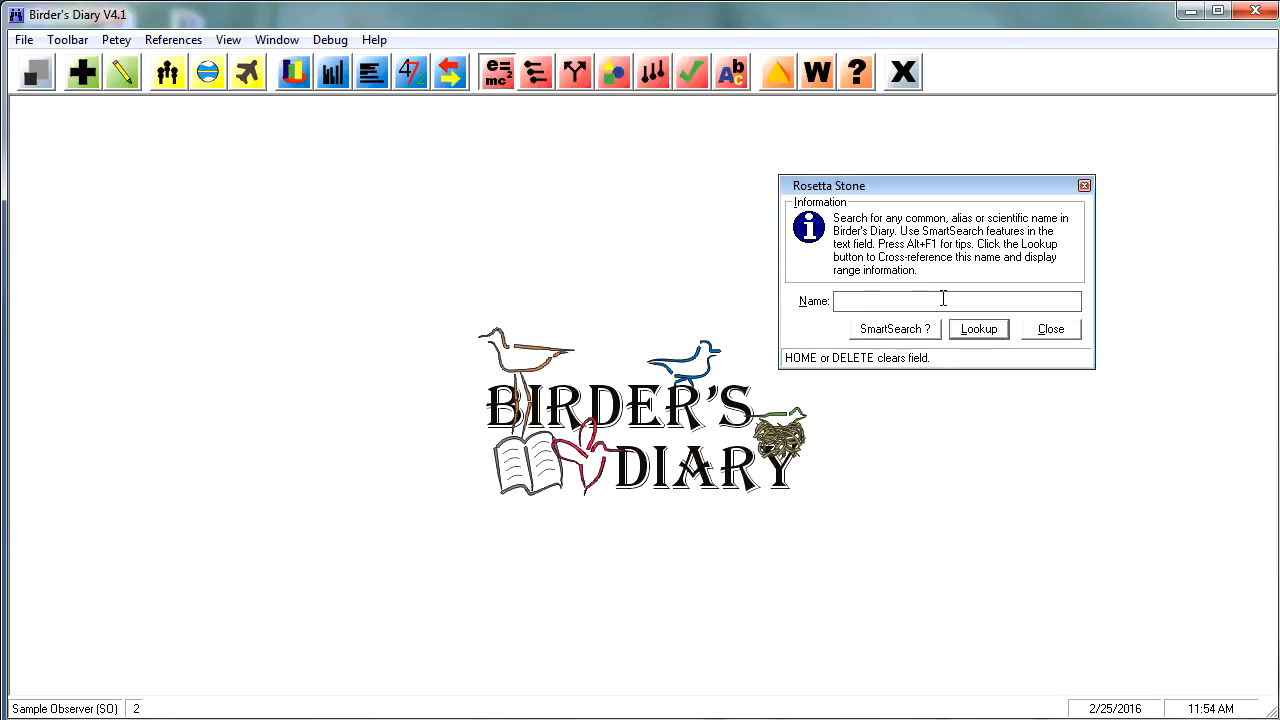
{"action": "type", "text": "gr wi te"}
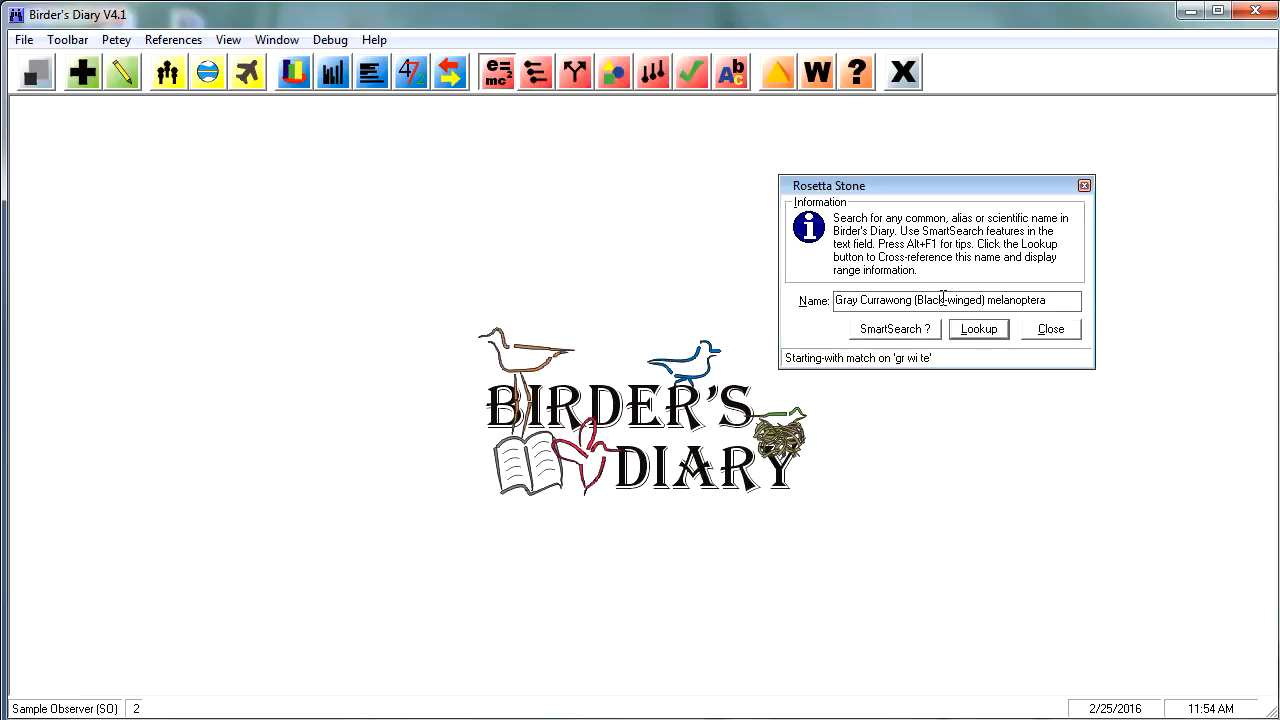
{"action": "type", "text": "al"}
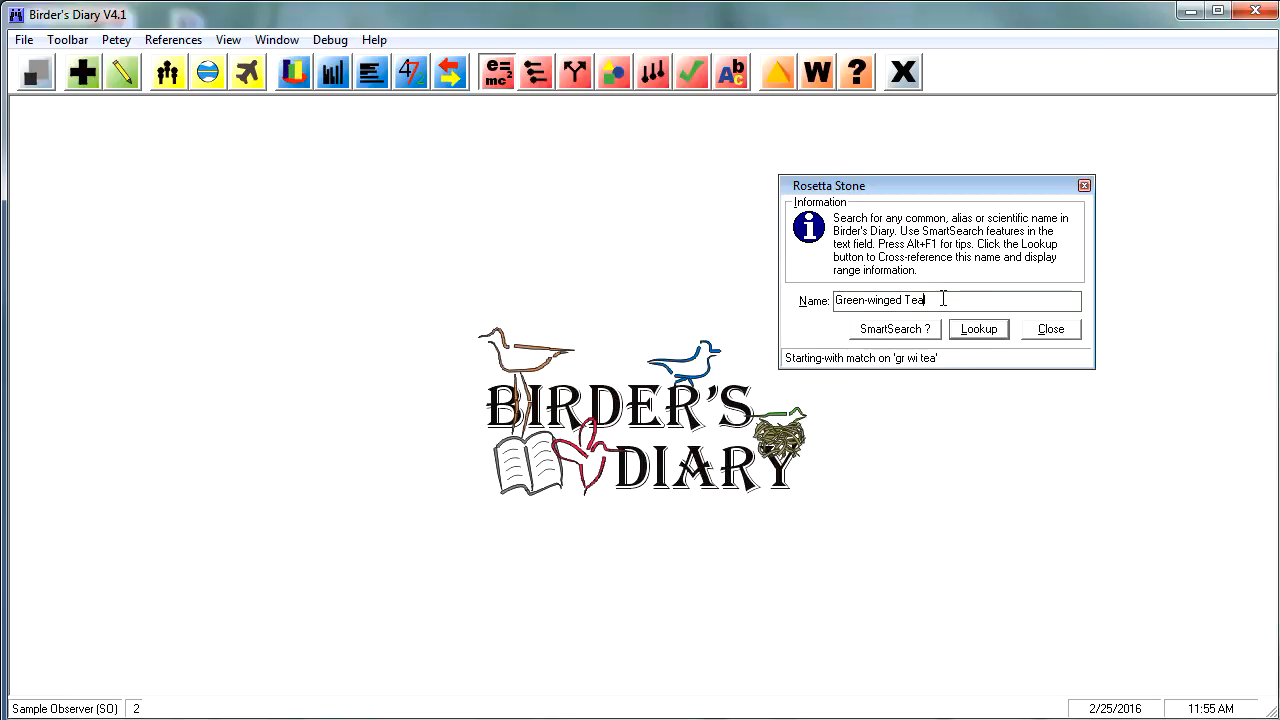
Step: Clear the Rosetta Stone name, search for the scientific name Anas crecca carolinensis, and close the search window
{"action": "key", "text": "Delete"}
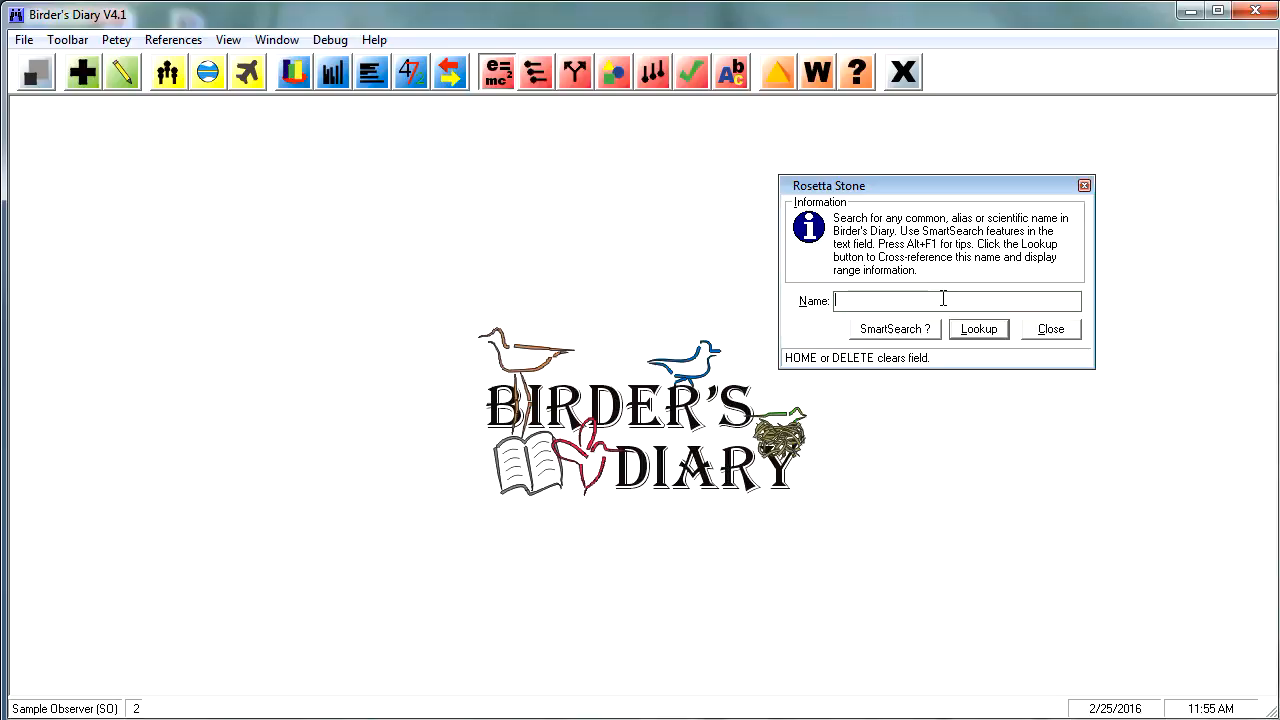
{"action": "type", "text": "ancr"}
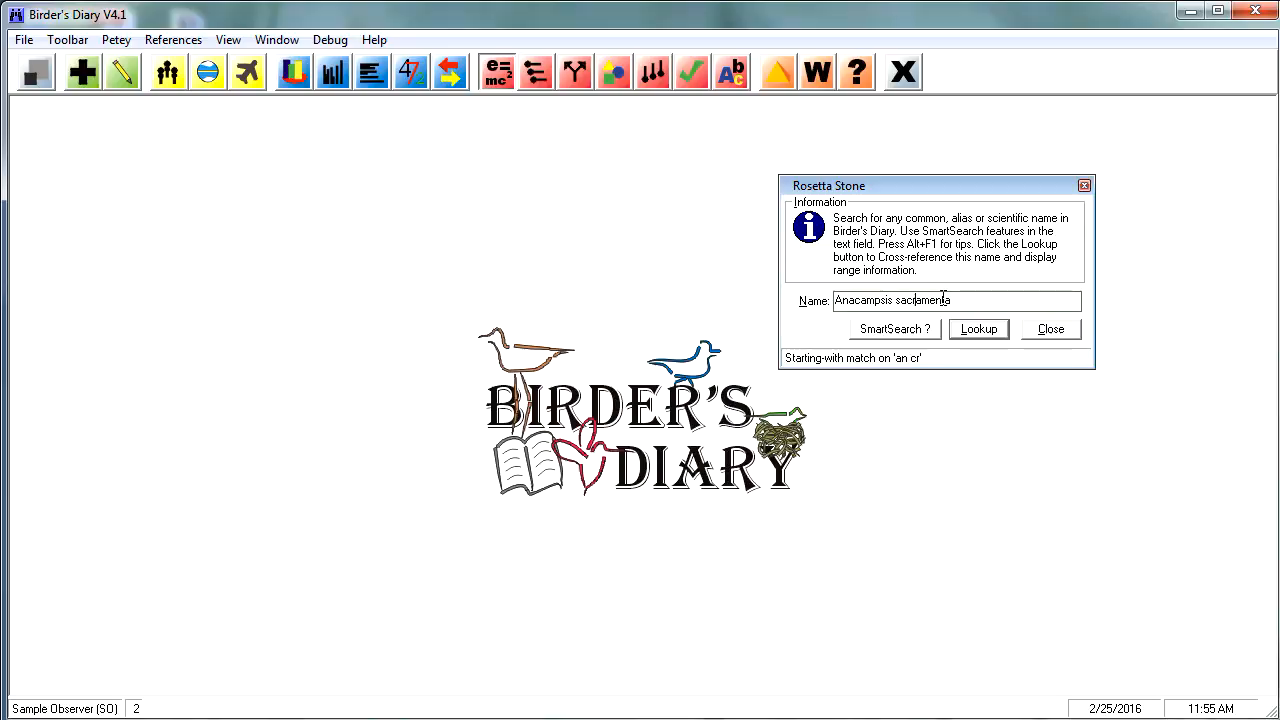
{"action": "type", "text": "ecca"}
{"action": "type", "text": "carolinensis"}
{"action": "key", "text": "Return"}
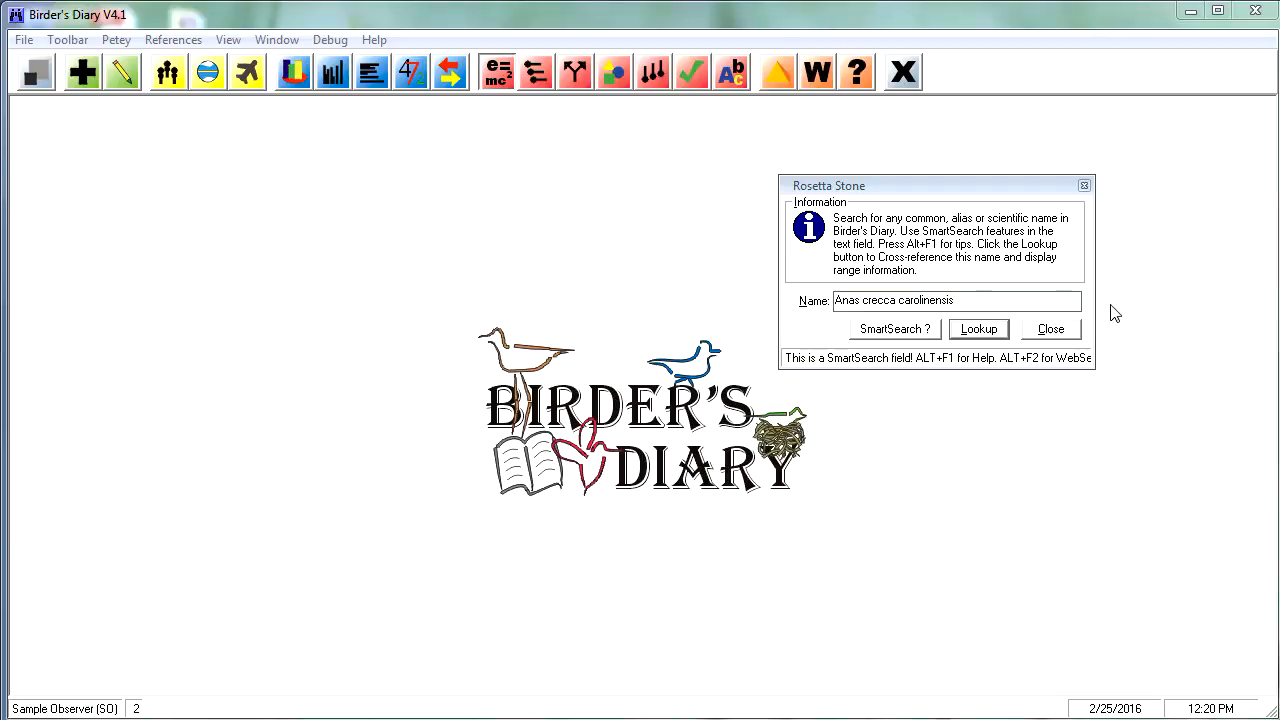
{"action": "left_click", "coordinate": [1050, 330]}
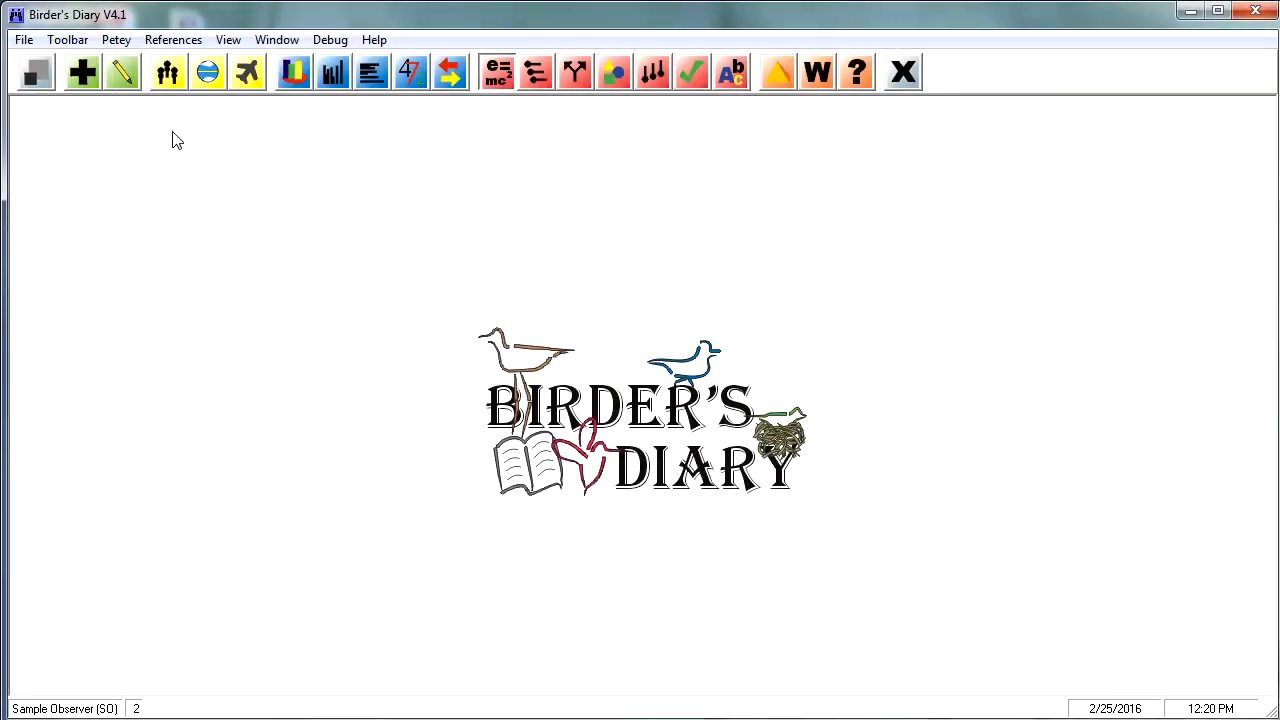
{"action": "left_click", "coordinate": [67, 40]}
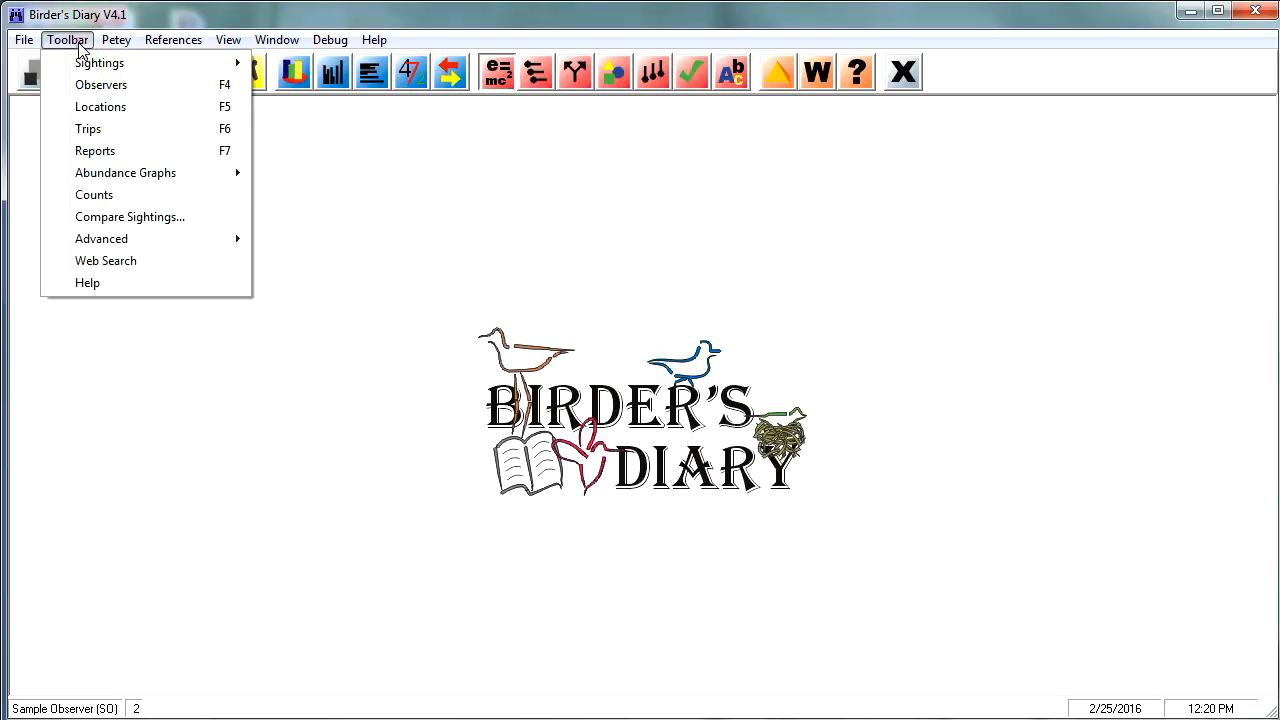
{"action": "left_click", "coordinate": [147, 66]}
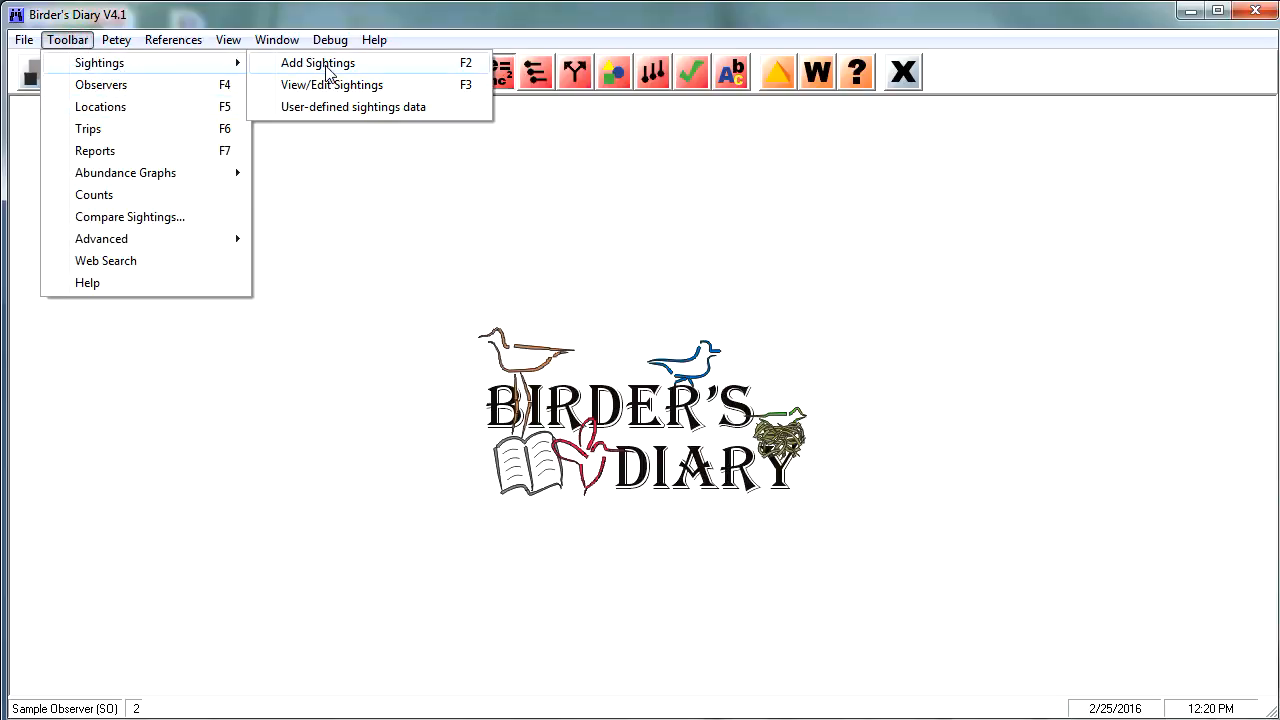
{"action": "left_click", "coordinate": [361, 349]}
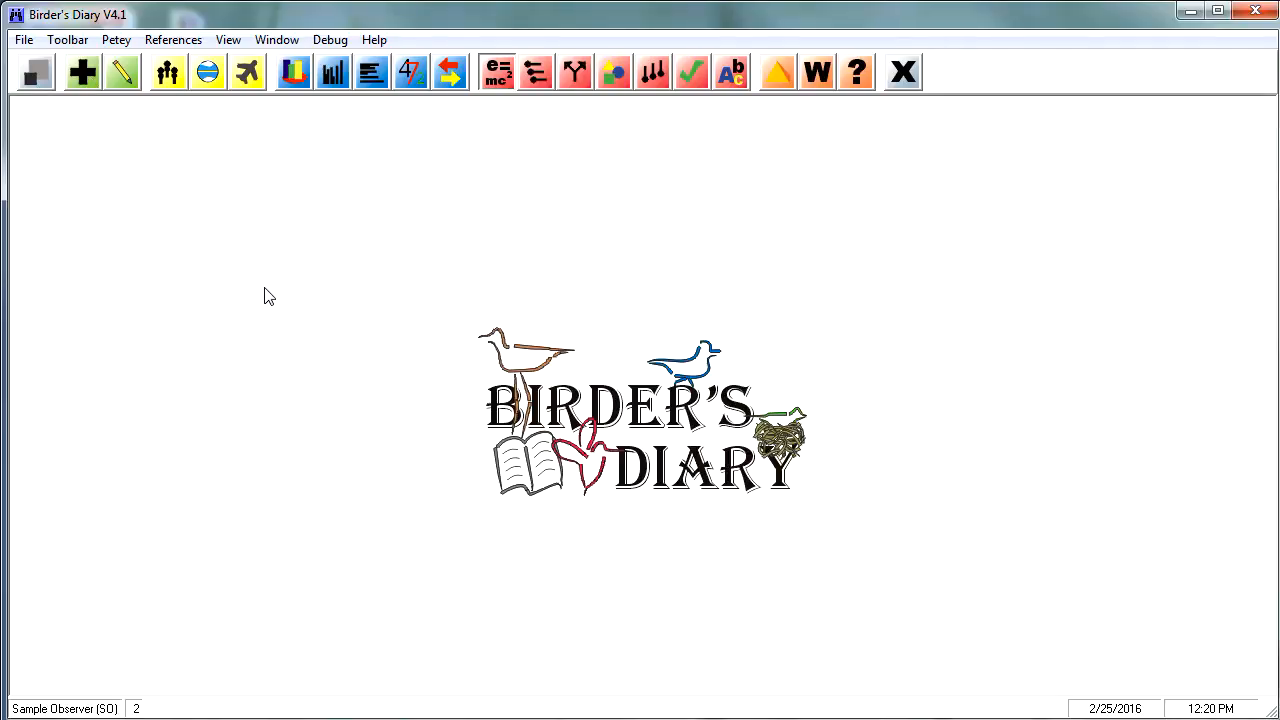
Step: Set up adding sightings with Keyboard Entry and the location filter COLORADO, and continue to the sightings entry form
{"action": "left_click", "coordinate": [86, 76]}
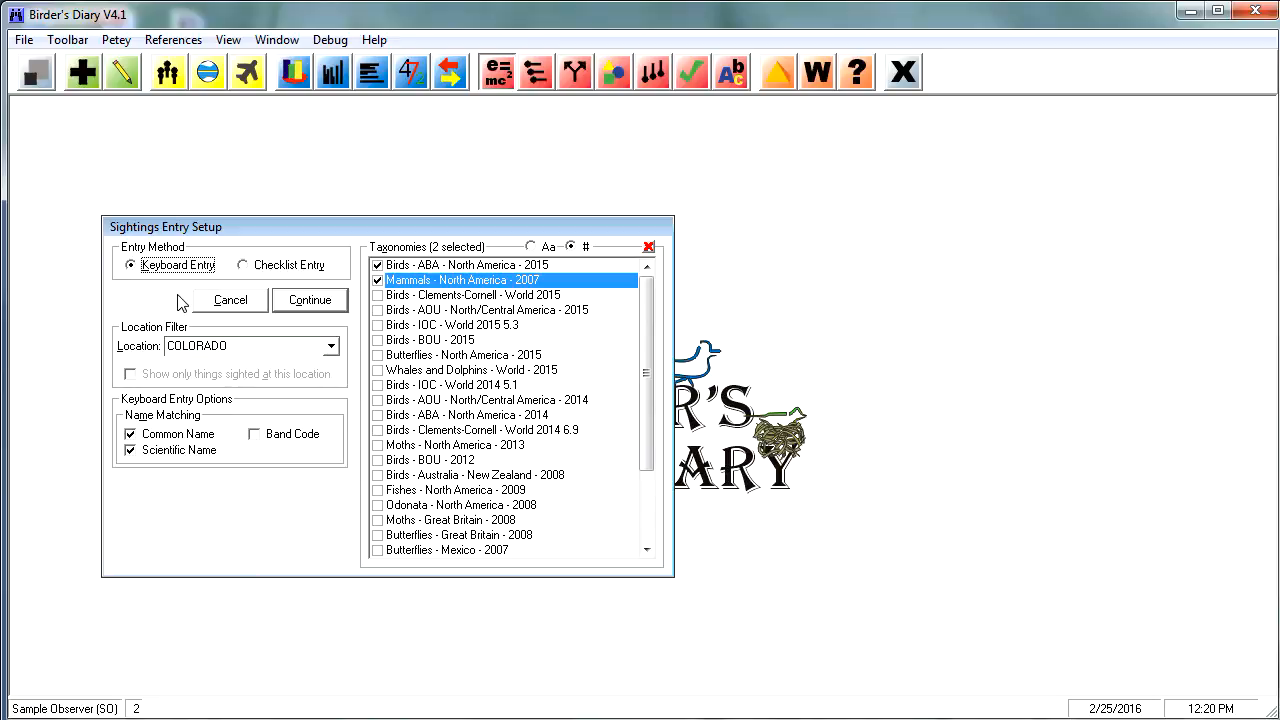
{"action": "left_click", "coordinate": [150, 268]}
{"action": "key", "text": "Tab"}
{"action": "key", "text": "Tab"}
{"action": "key", "text": "Tab"}
{"action": "type", "text": "COLOR"}
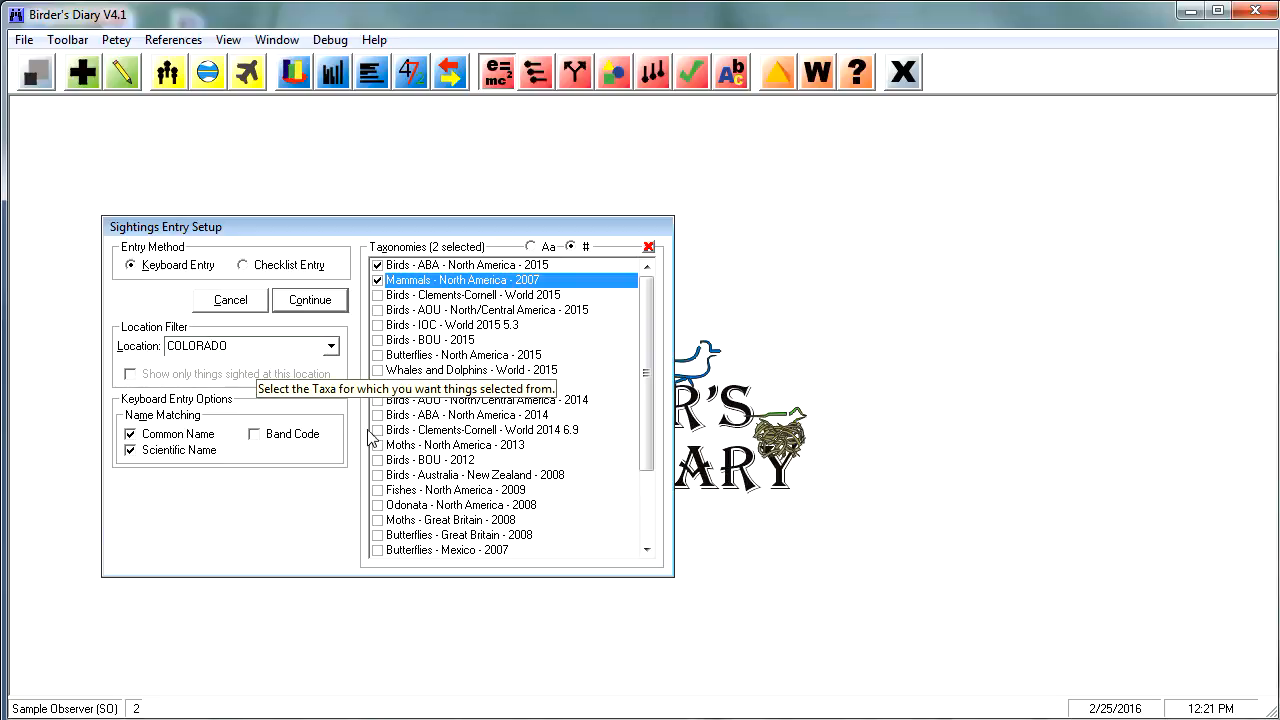
{"action": "left_click", "coordinate": [306, 300]}
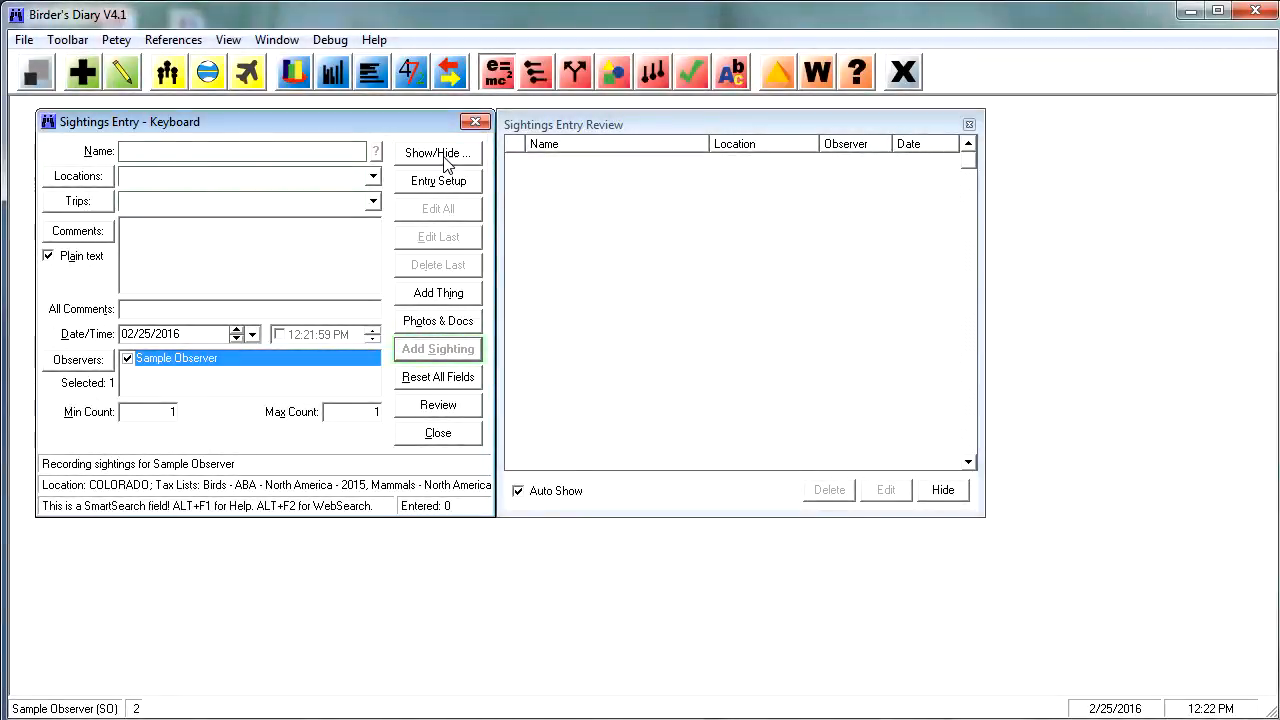
Step: Open the entry field display settings of the sightings form and hide the All Comments field
{"action": "left_click", "coordinate": [445, 158]}
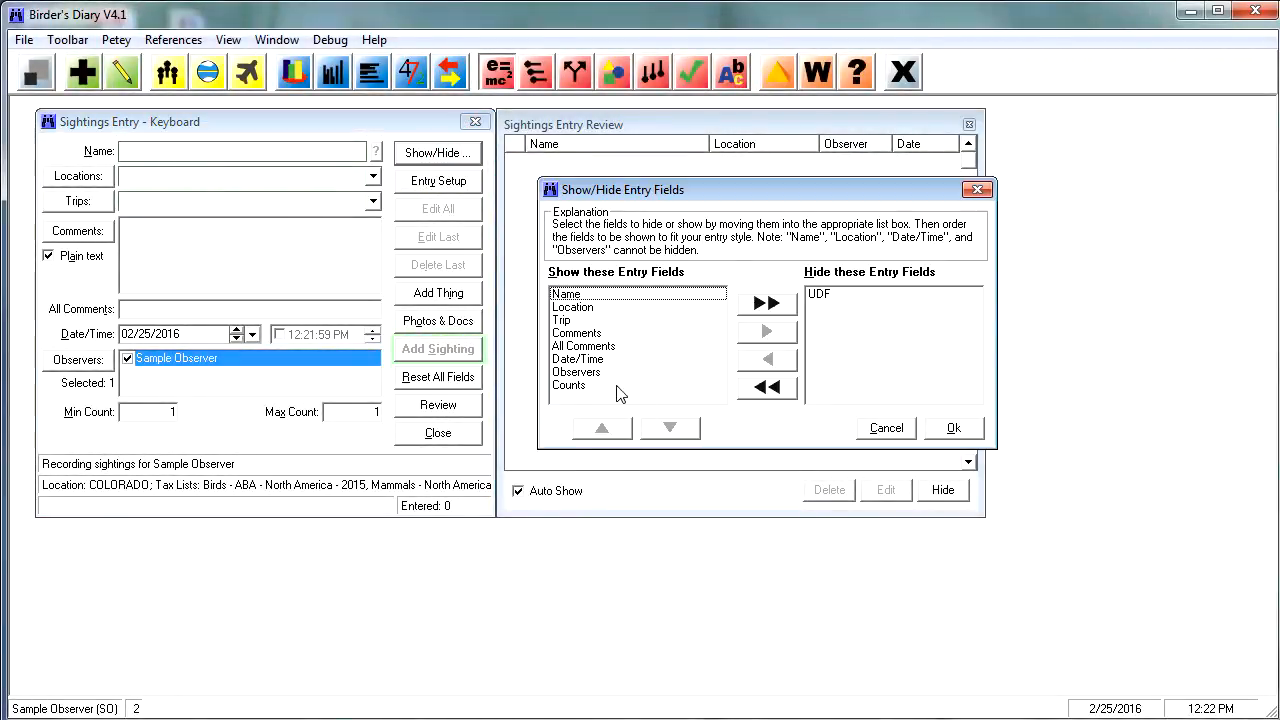
{"action": "left_click", "coordinate": [578, 345]}
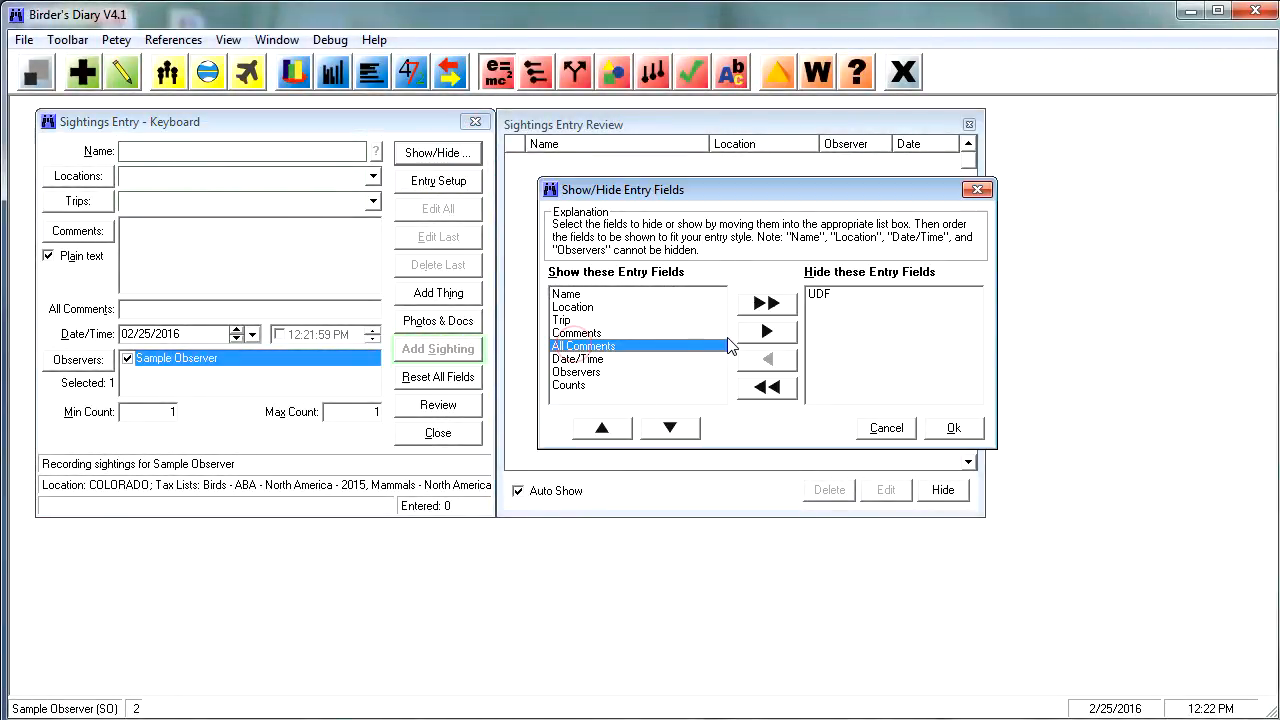
{"action": "left_click", "coordinate": [774, 335]}
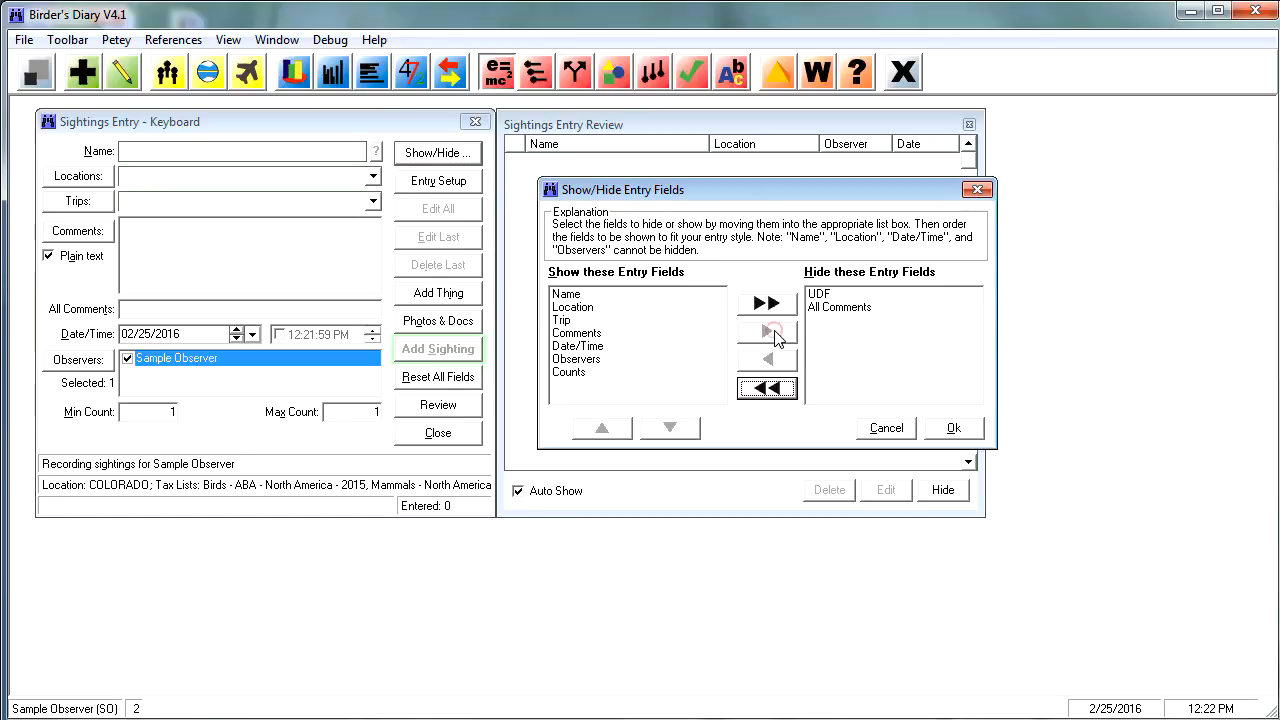
Step: Reorder the shown entry fields so that Name comes directly after Observers
{"action": "left_click", "coordinate": [570, 294]}
{"action": "left_click", "coordinate": [670, 428]}
{"action": "left_click", "coordinate": [670, 428]}
{"action": "left_click", "coordinate": [670, 428]}
{"action": "left_click", "coordinate": [670, 428]}
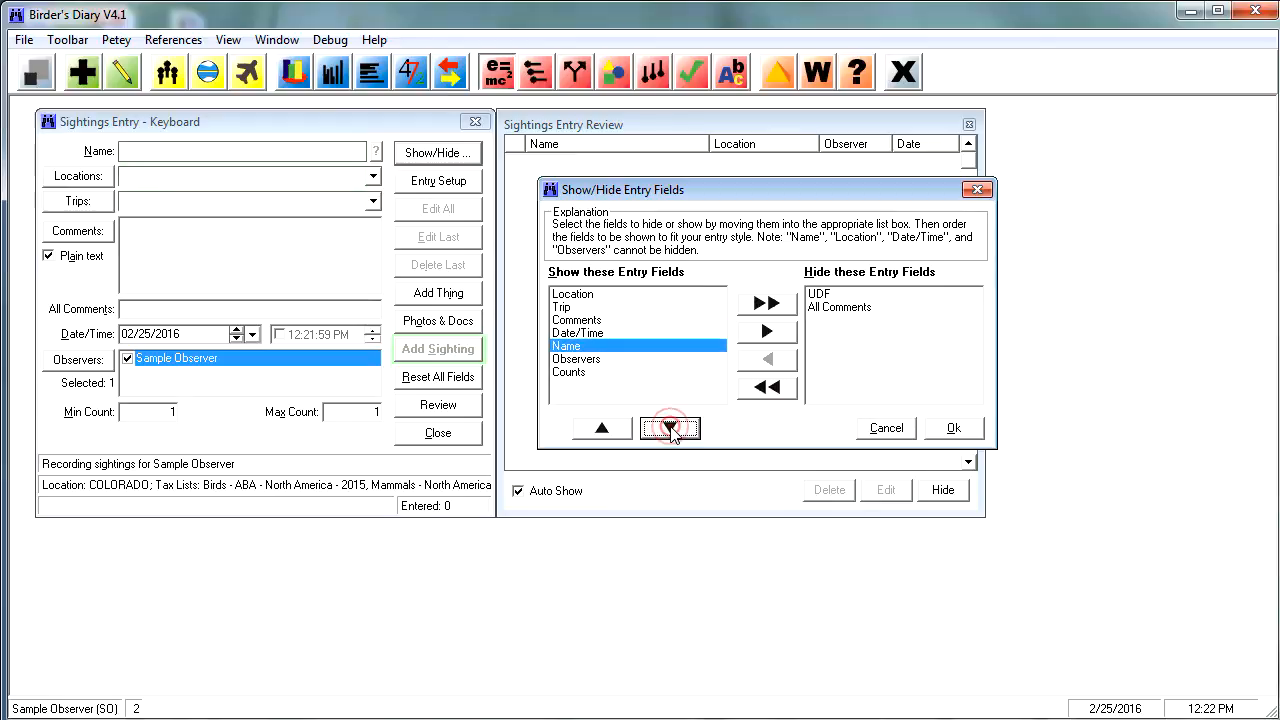
{"action": "left_click", "coordinate": [670, 428]}
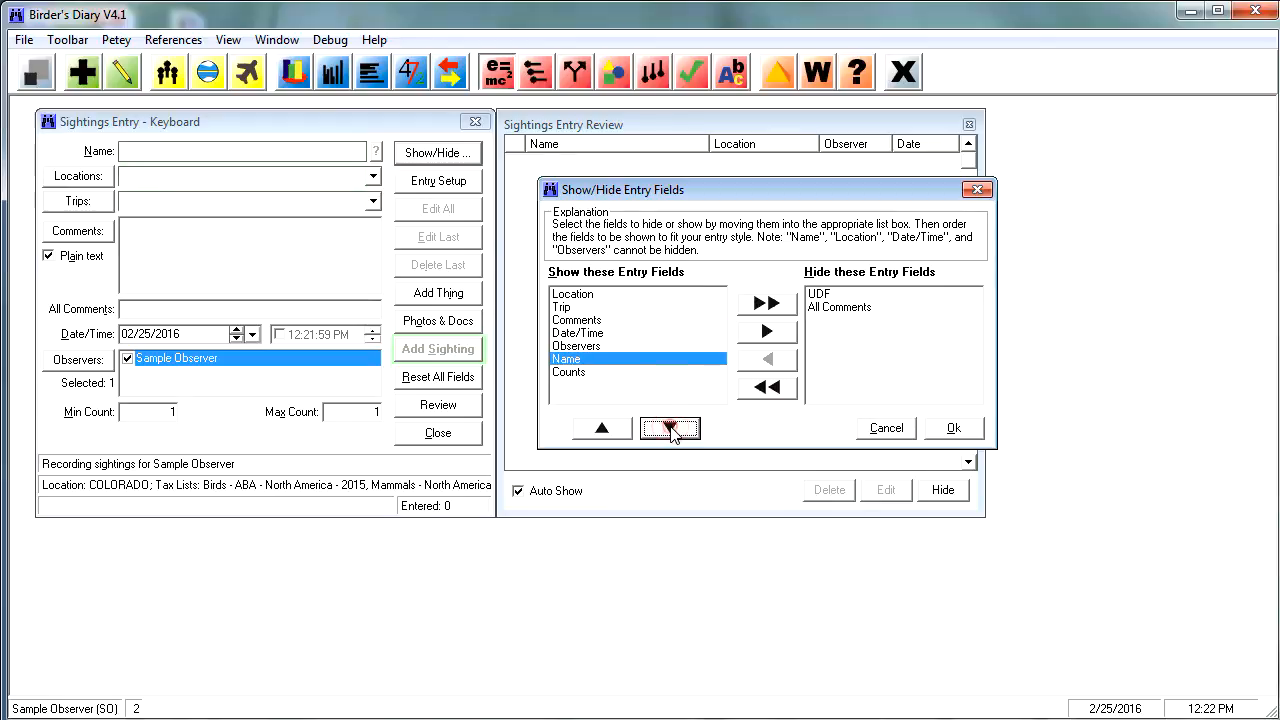
Step: Move the Comments entry field down in the order to directly after Name
{"action": "left_click", "coordinate": [576, 320]}
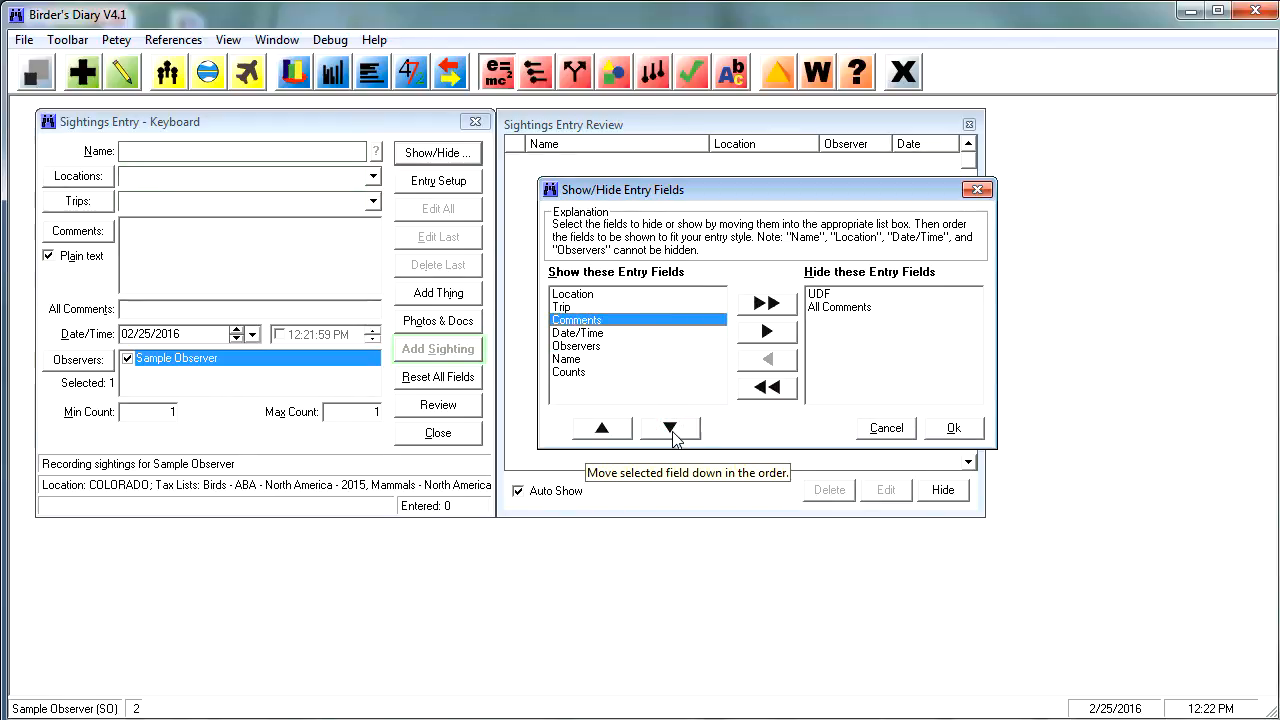
{"action": "left_click", "coordinate": [671, 430]}
{"action": "left_click", "coordinate": [671, 430]}
{"action": "left_click", "coordinate": [671, 430]}
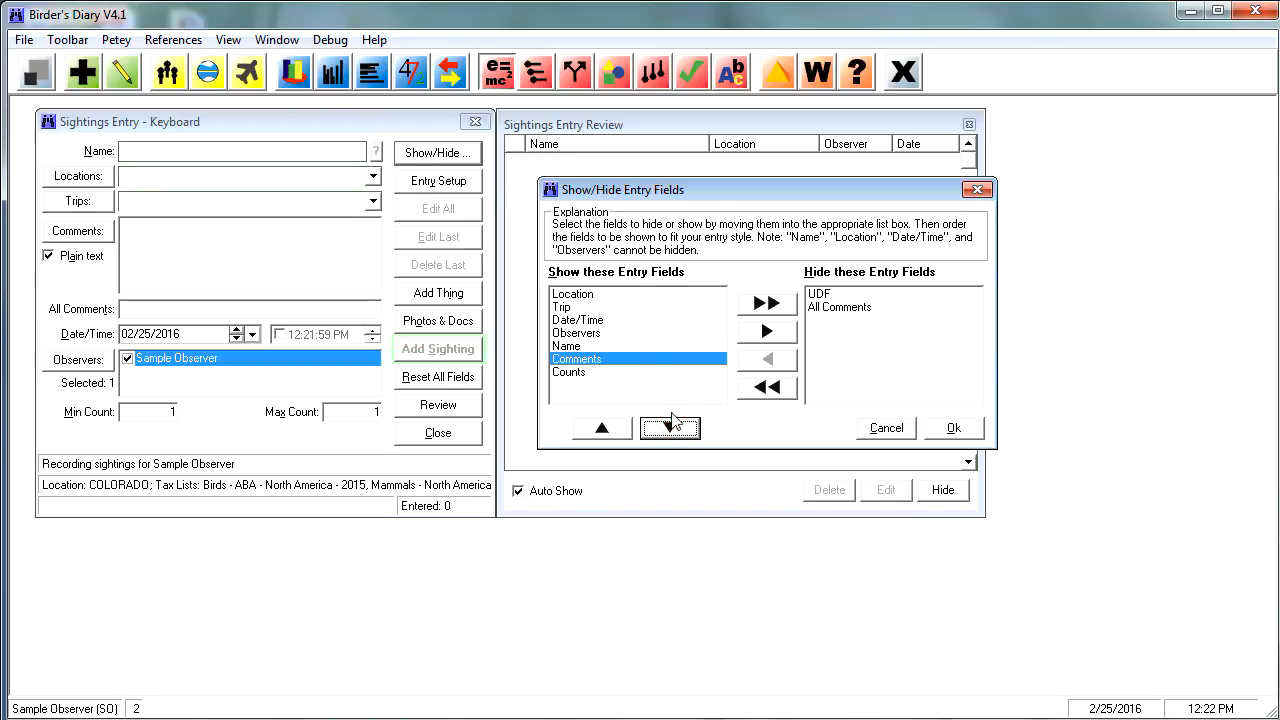
Step: Move the Observers entry field up to the first place in the order
{"action": "left_click", "coordinate": [585, 335]}
{"action": "left_click", "coordinate": [610, 430]}
{"action": "left_click", "coordinate": [610, 430]}
{"action": "left_click", "coordinate": [610, 430]}
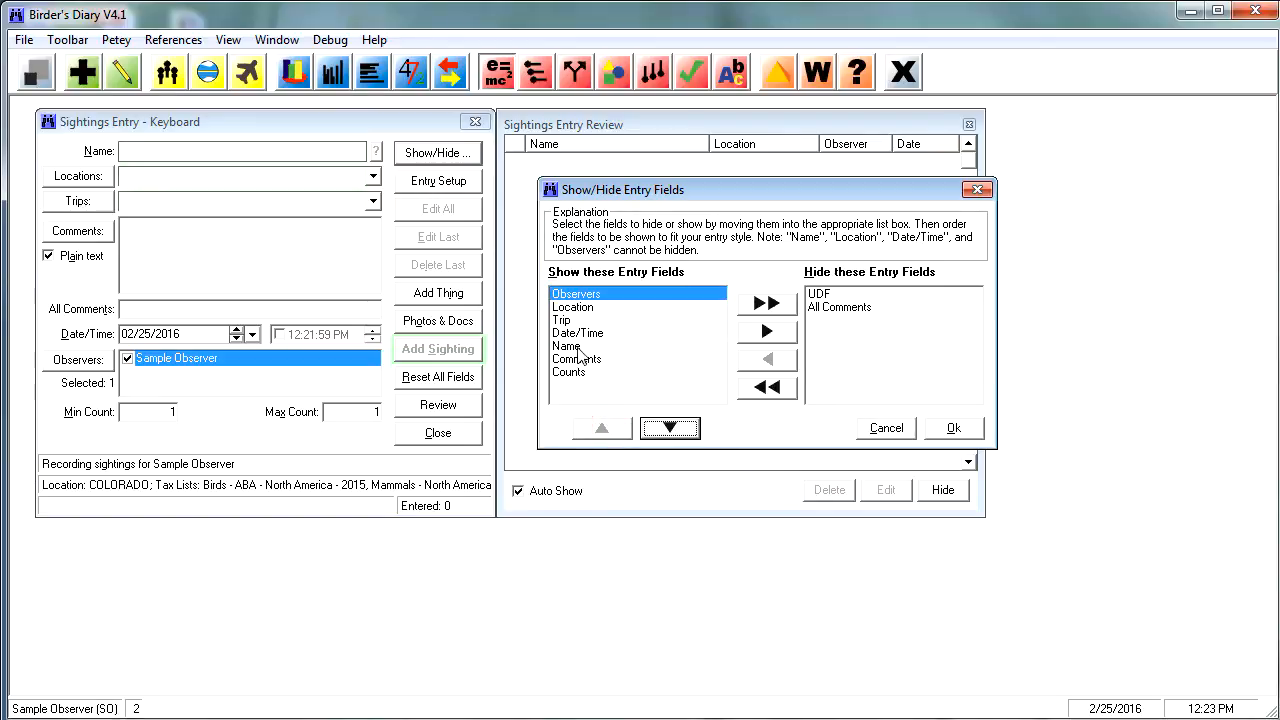
Step: Move the Location entry field down in the order to directly after Date/Time
{"action": "left_click", "coordinate": [566, 308]}
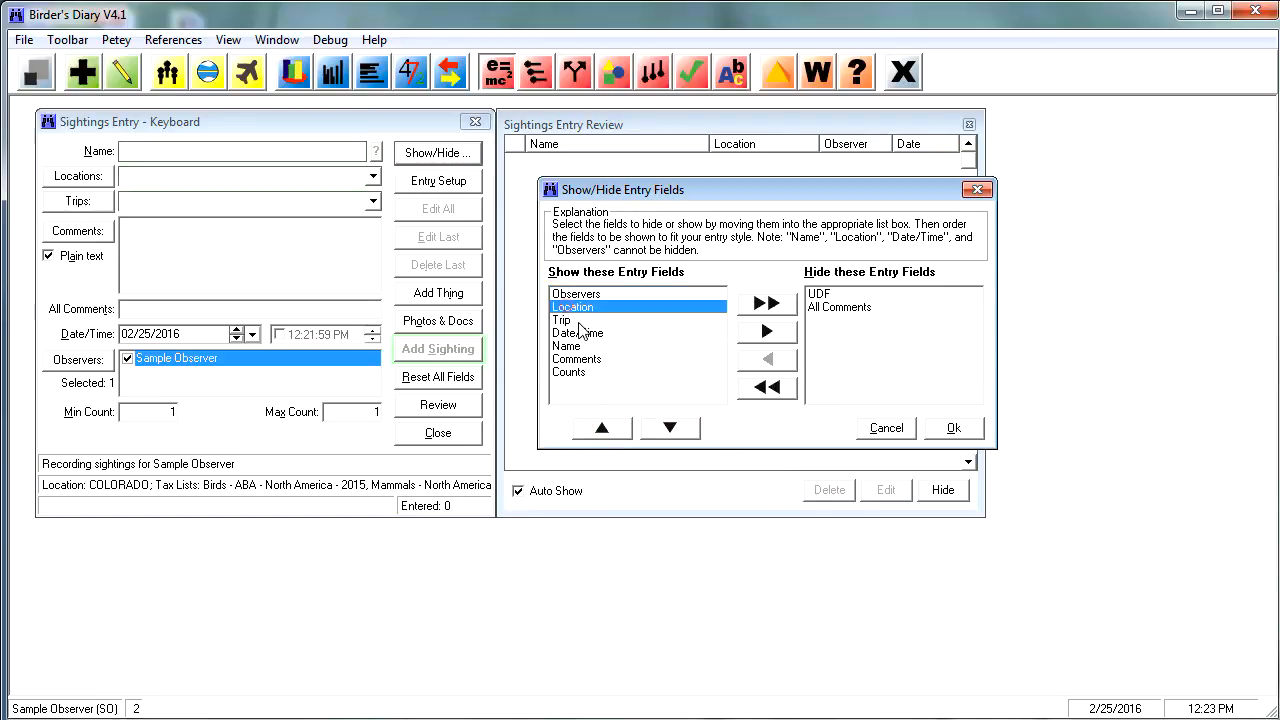
{"action": "left_click", "coordinate": [670, 428]}
{"action": "left_click", "coordinate": [672, 428]}
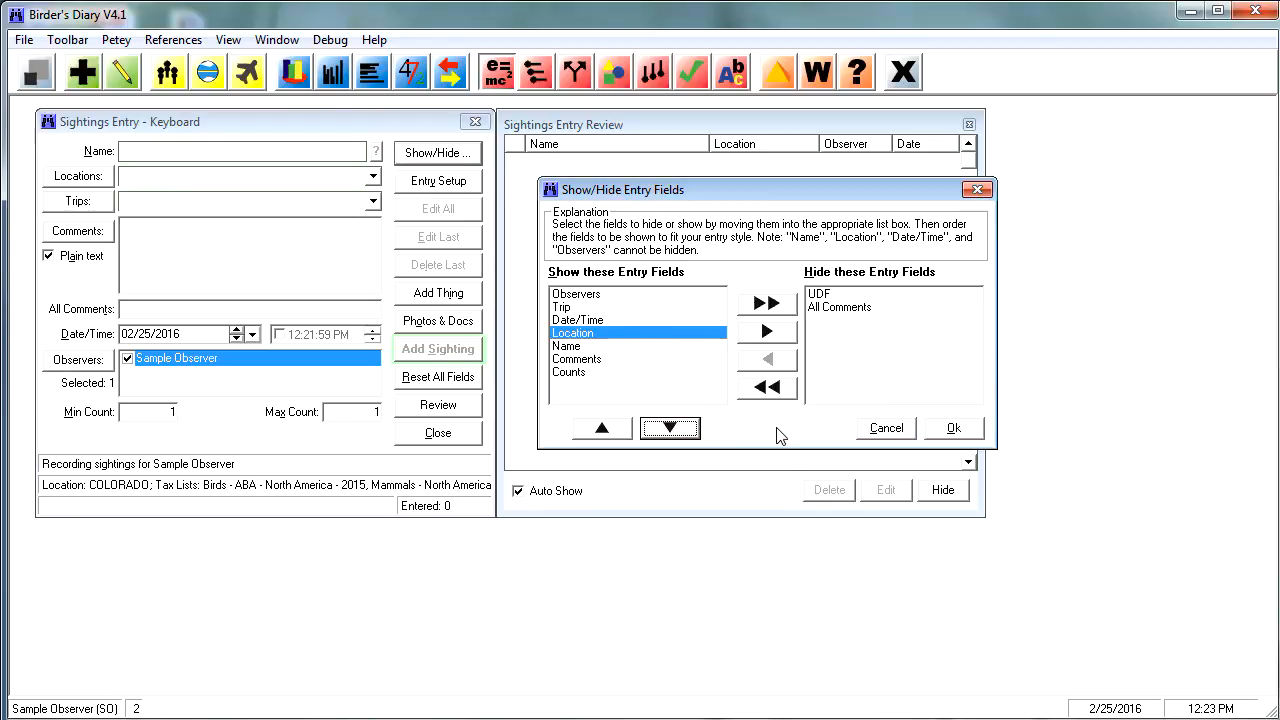
Step: Apply the customized entry field order and set the sighting location to COLORADO
{"action": "left_click", "coordinate": [953, 428]}
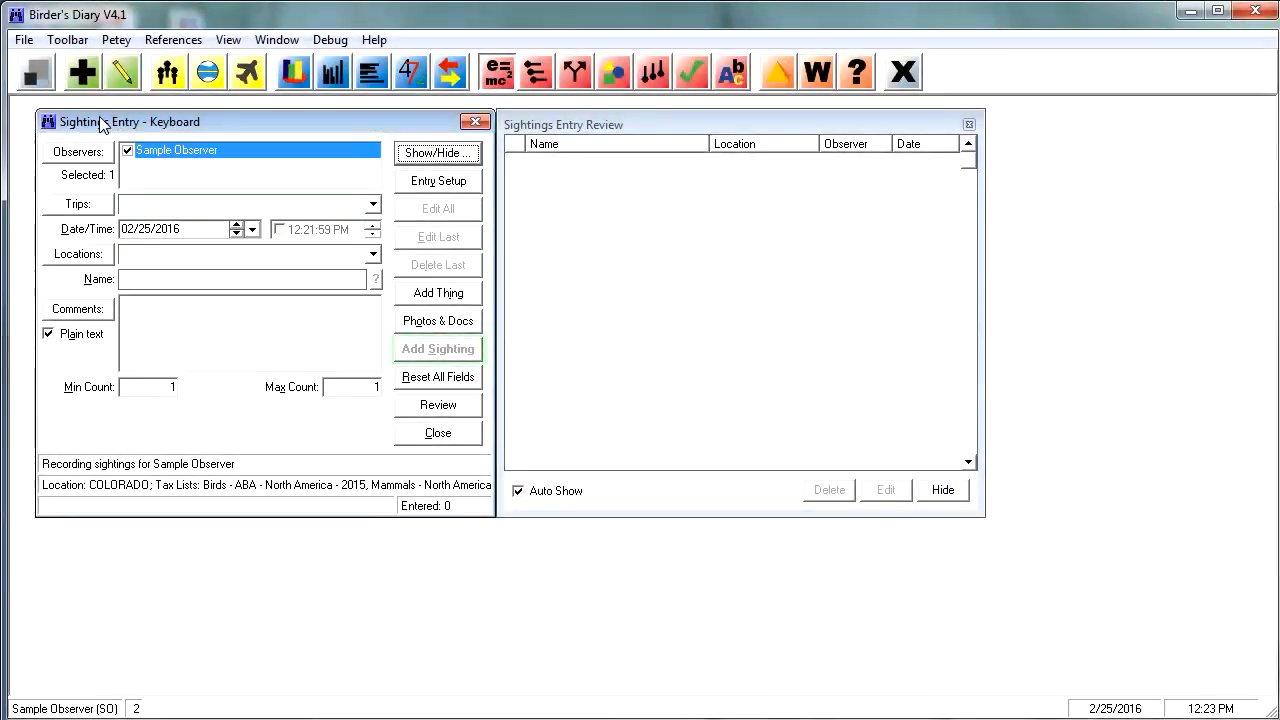
{"action": "left_click", "coordinate": [152, 205]}
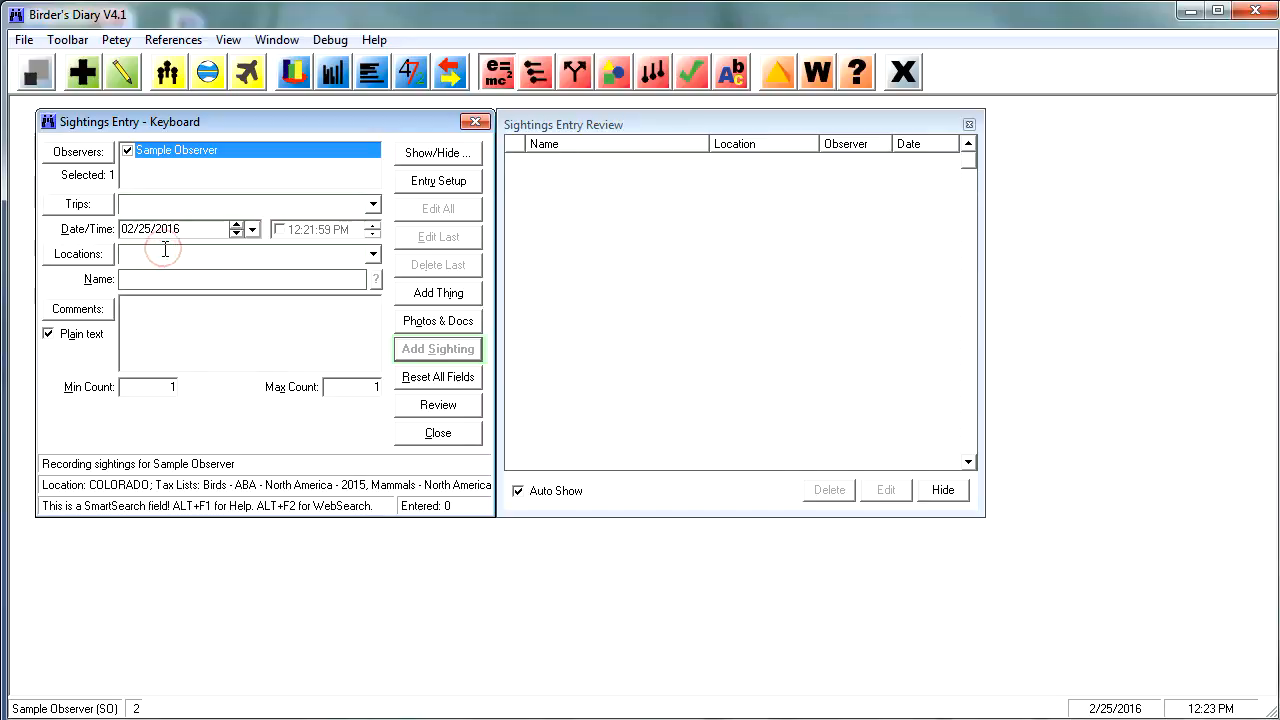
{"action": "left_click", "coordinate": [164, 252]}
{"action": "type", "text": "color"}
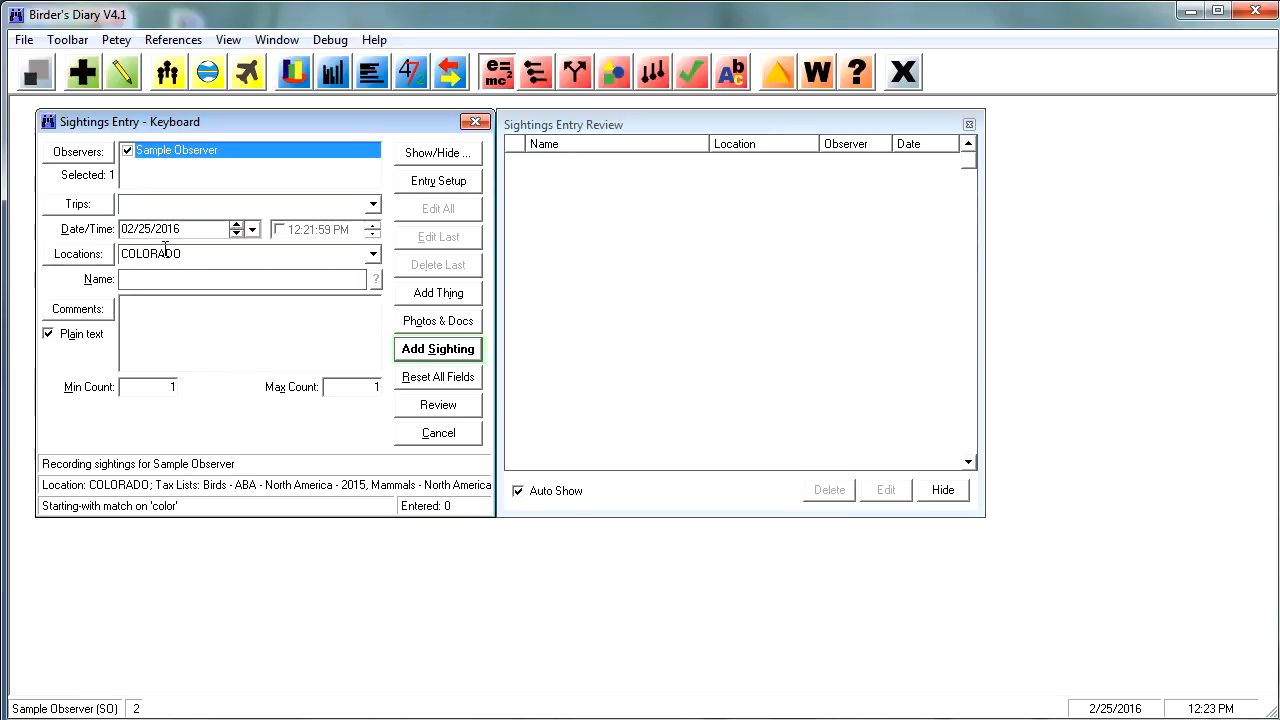
{"action": "key", "text": "Tab"}
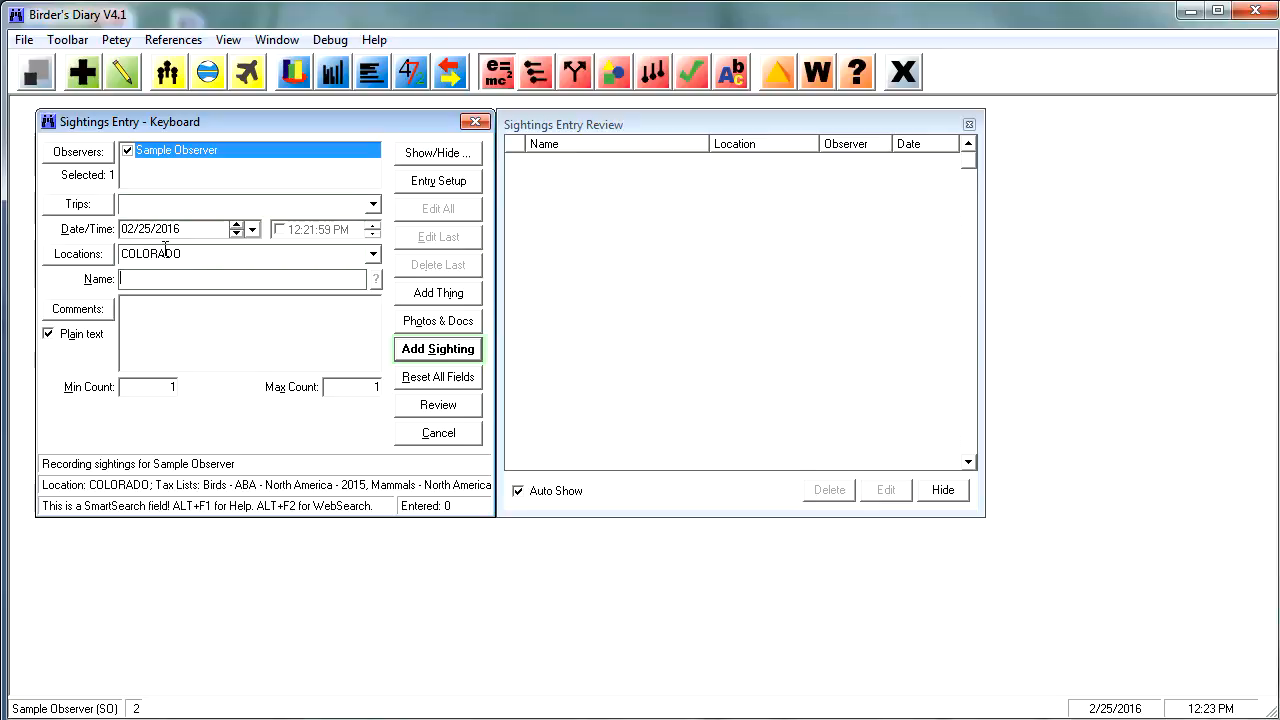
Step: Add a House Finch sighting and turn off new lifer alerts for this entry session
{"action": "type", "text": "house"}
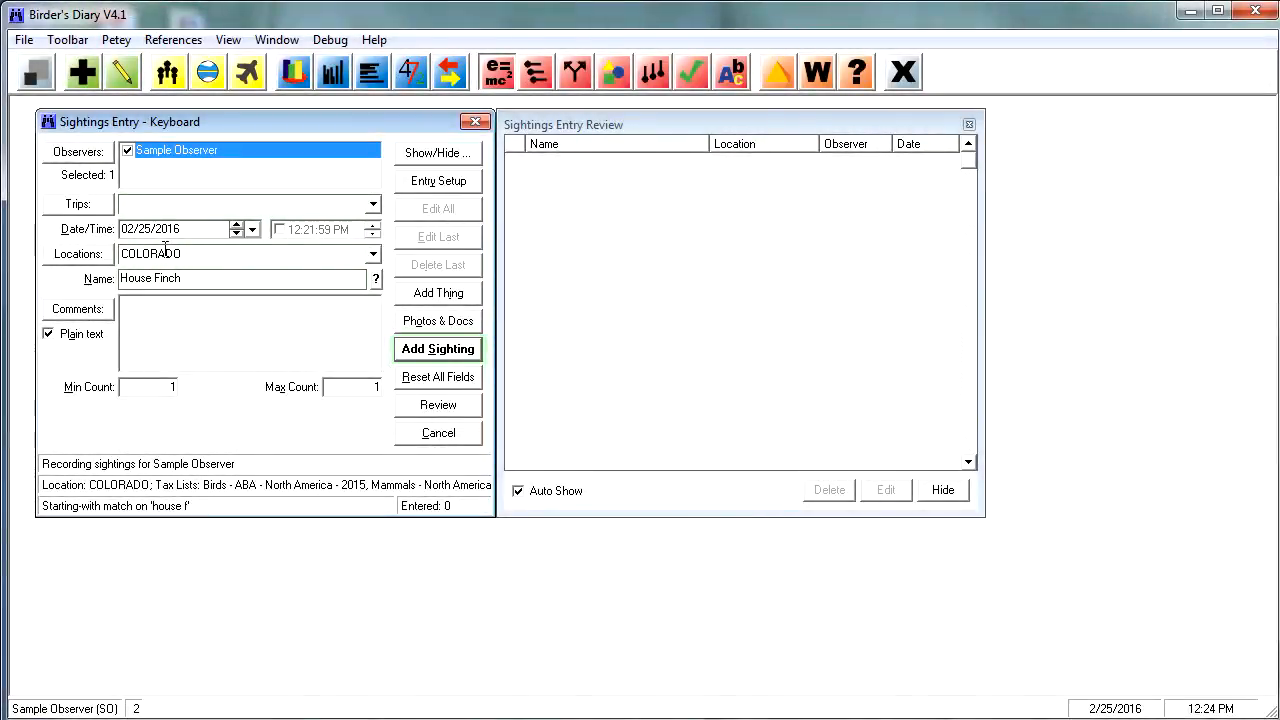
{"action": "key", "text": "Return"}
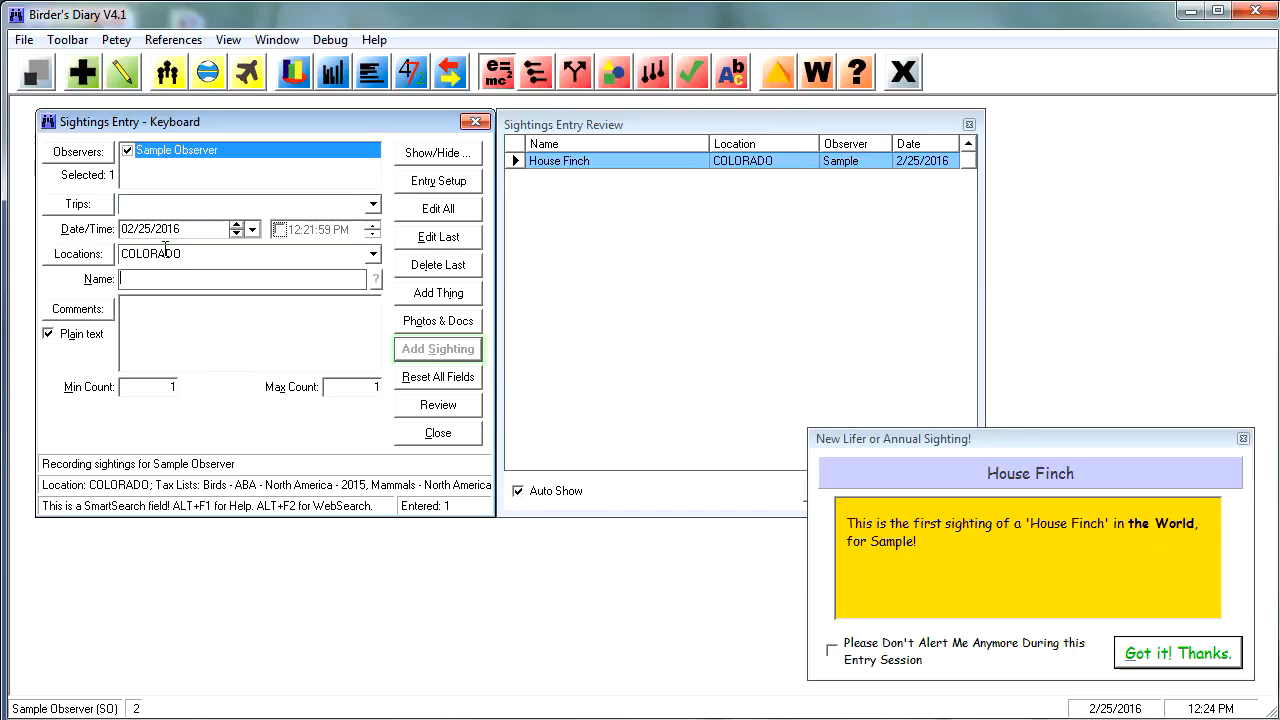
{"action": "left_click", "coordinate": [832, 651]}
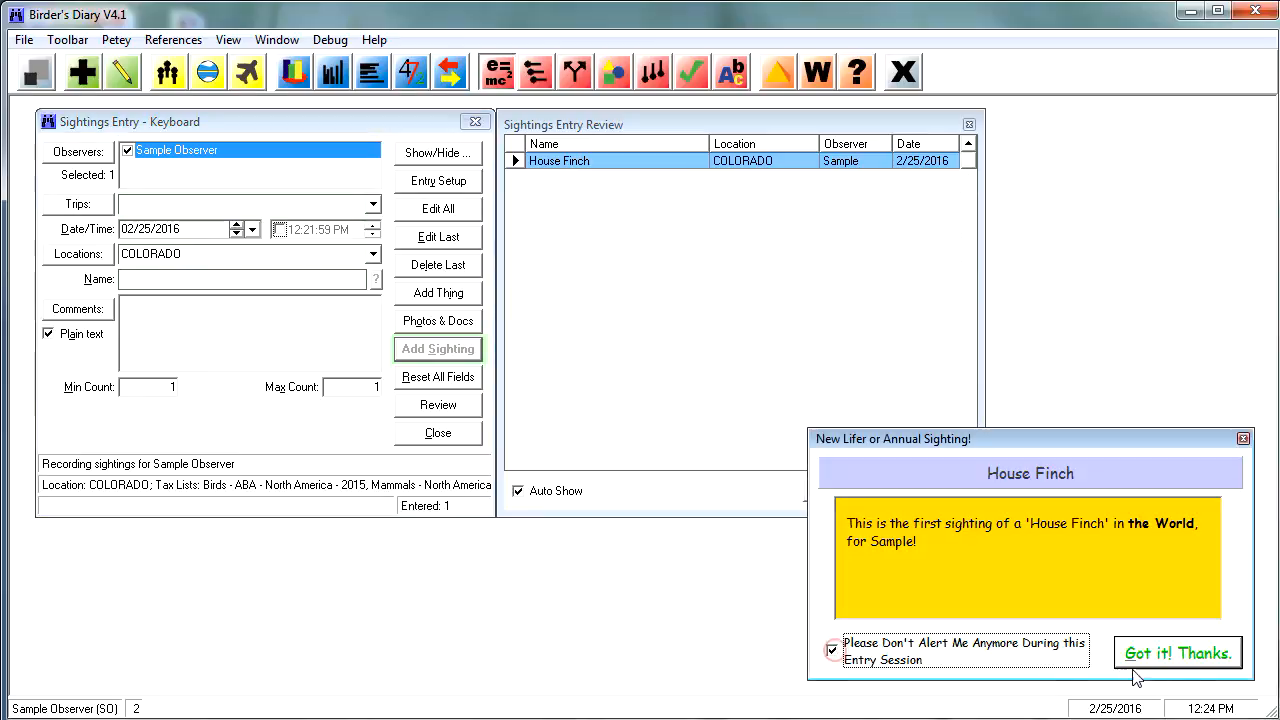
{"action": "left_click", "coordinate": [1203, 655]}
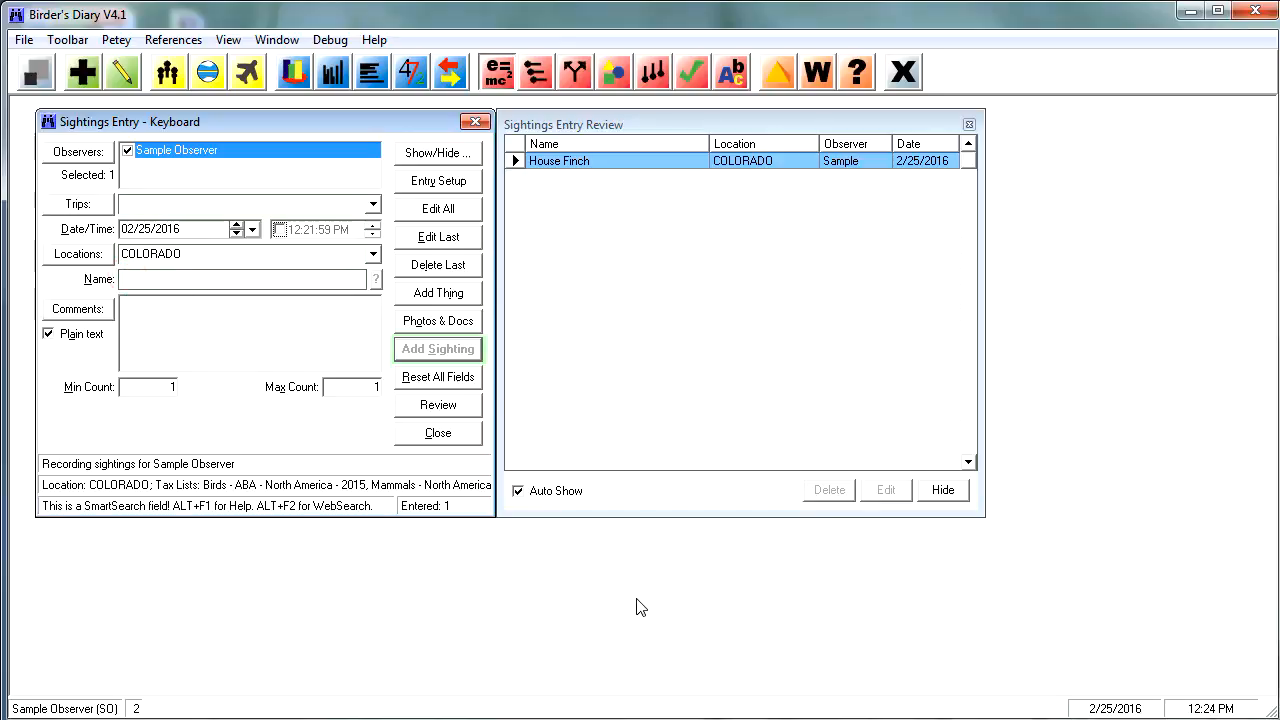
Step: Add sightings of Cassin's Finch and Steller's Jay using abbreviated SmartSearch names
{"action": "type", "text": "cas fi"}
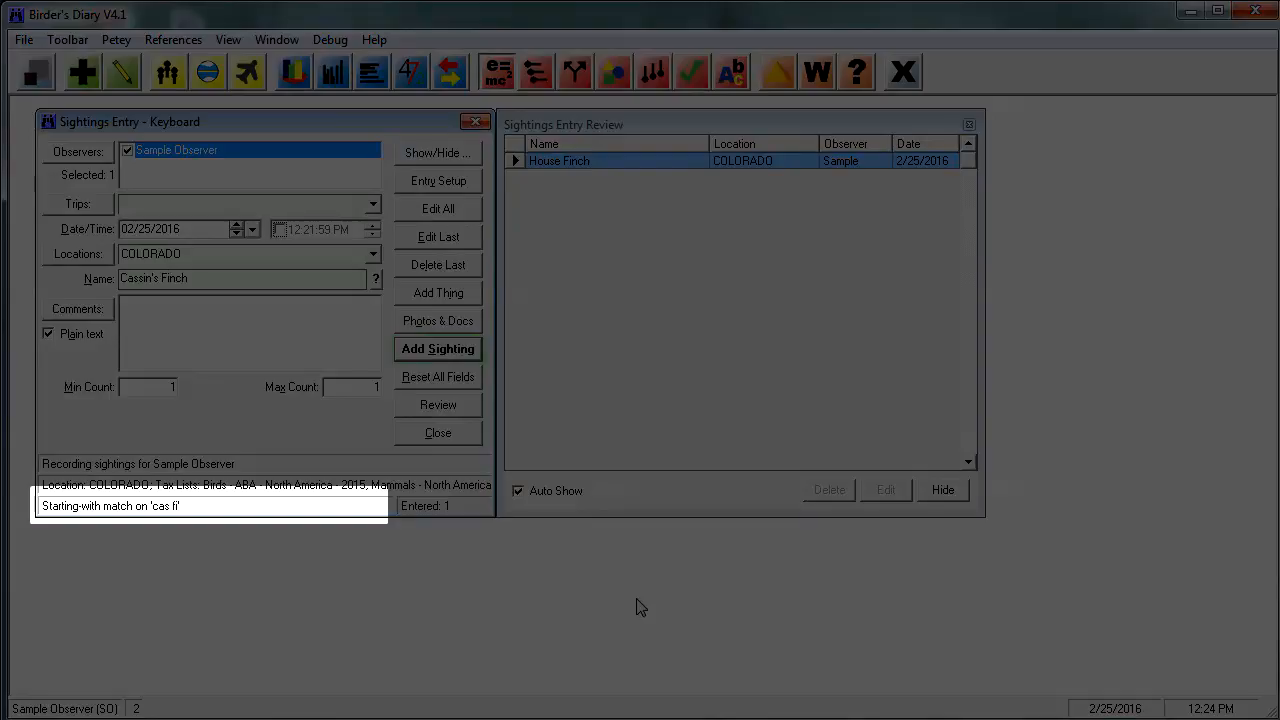
{"action": "key", "text": "Return"}
{"action": "type", "text": "stel"}
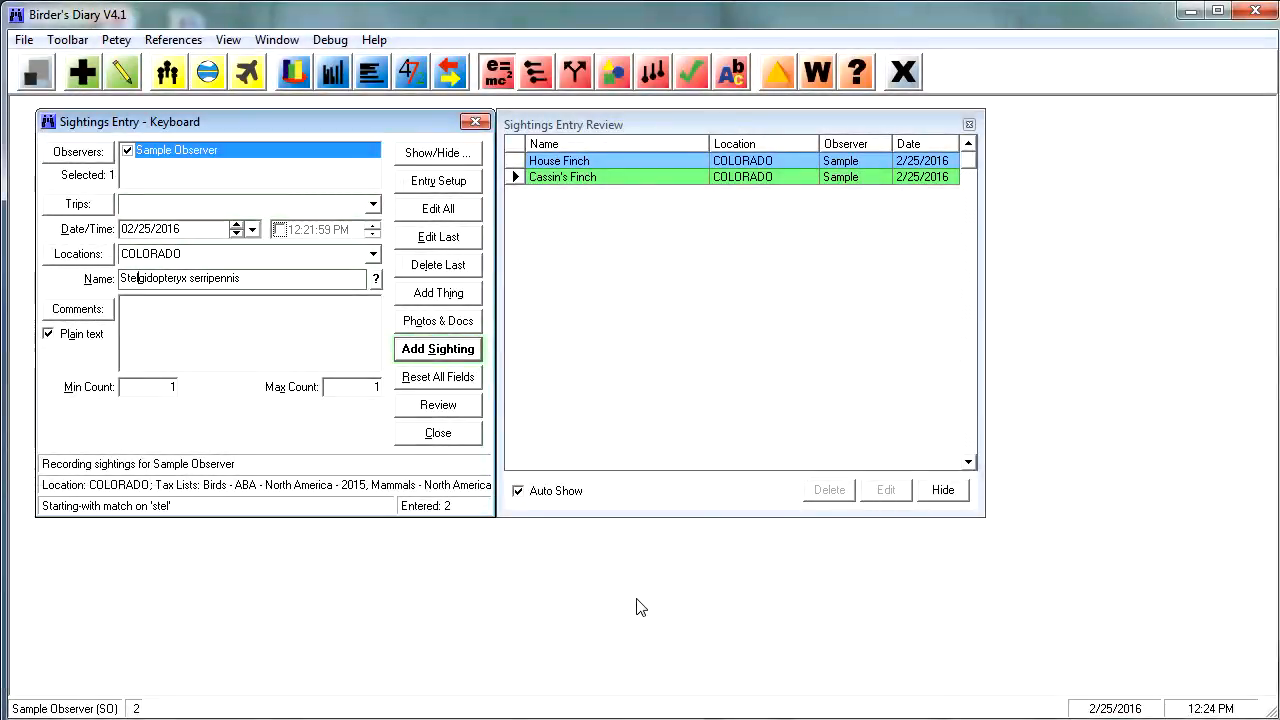
{"action": "type", "text": " j"}
{"action": "key", "text": "Return"}
Step: Add sightings of White-breasted Nuthatch and Eurasian Collared Dove using abbreviated names
{"action": "type", "text": "wh b"}
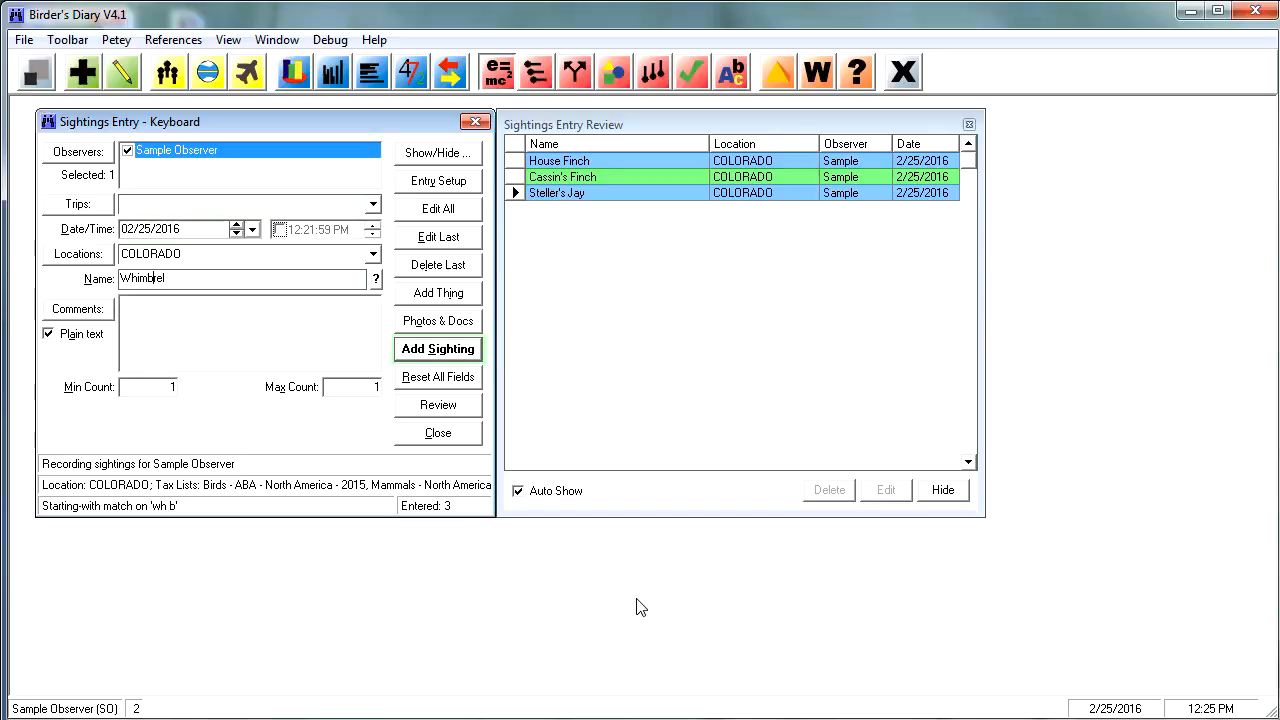
{"action": "type", "text": "re n"}
{"action": "key", "text": "Return"}
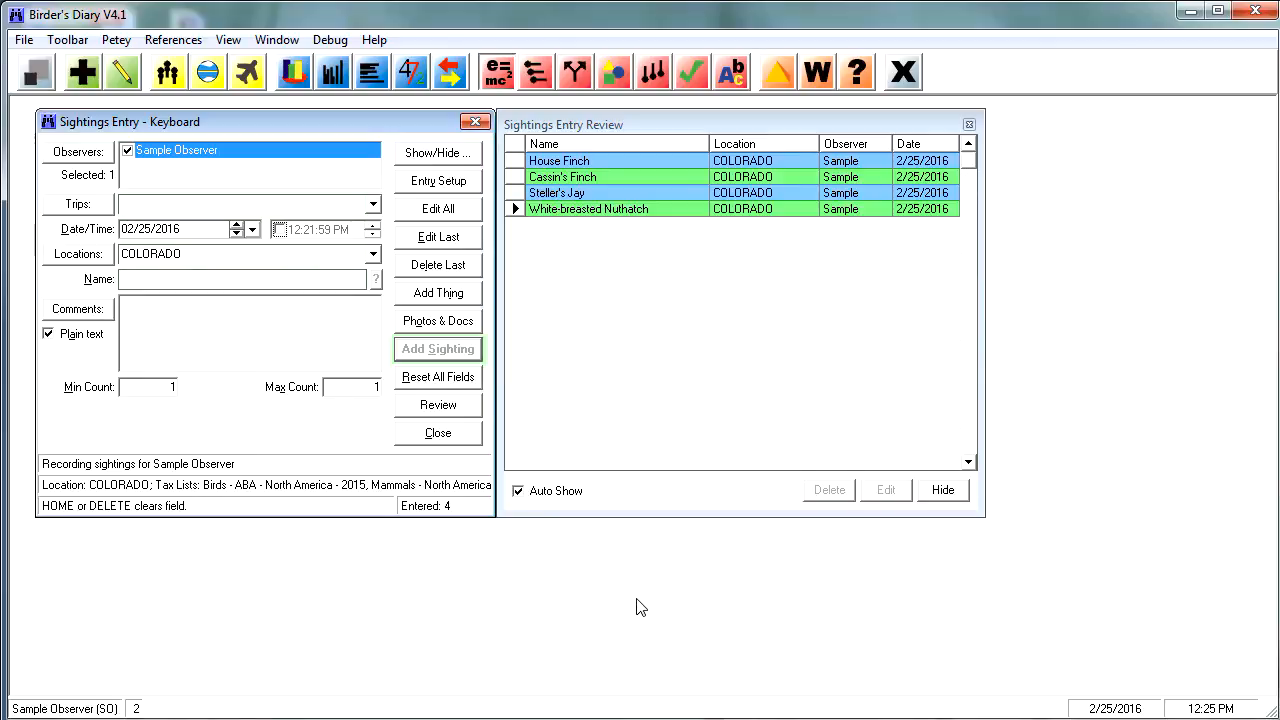
{"action": "type", "text": "eur"}
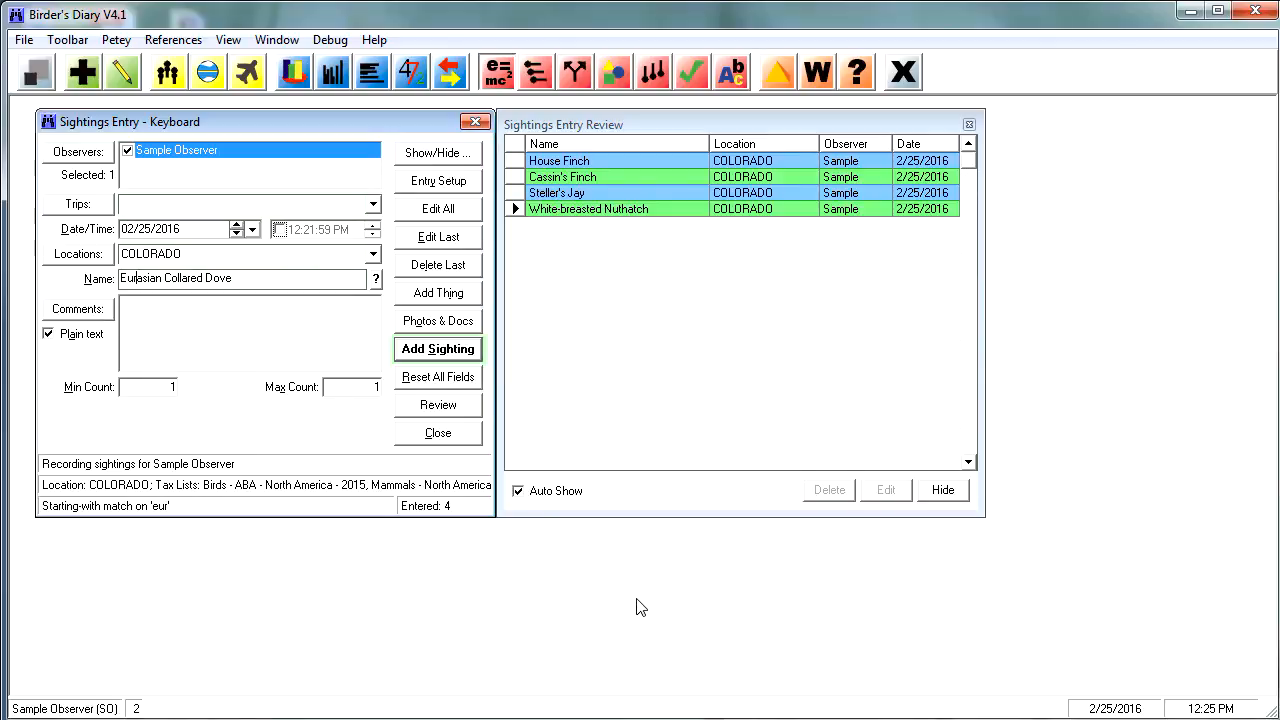
{"action": "key", "text": "Return"}
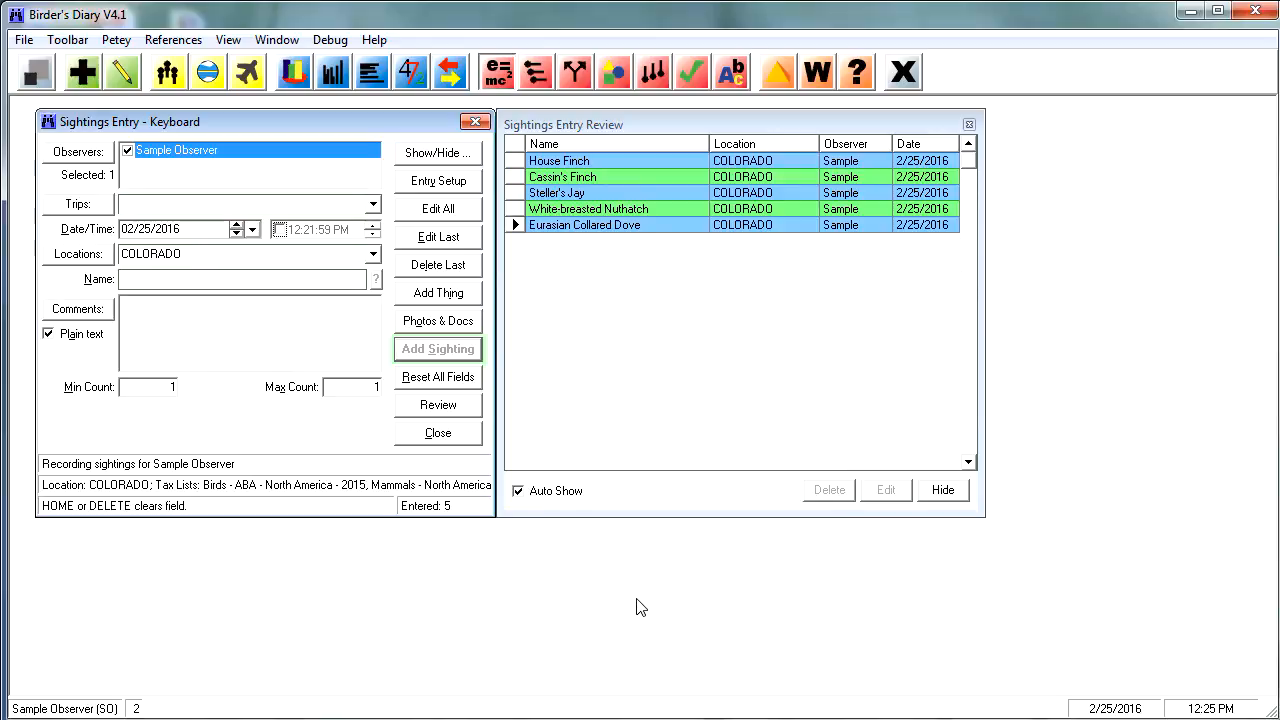
Step: Add sightings of Mountain Chickadee and Black-capped Chickadee using abbreviated names
{"action": "type", "text": "mou c"}
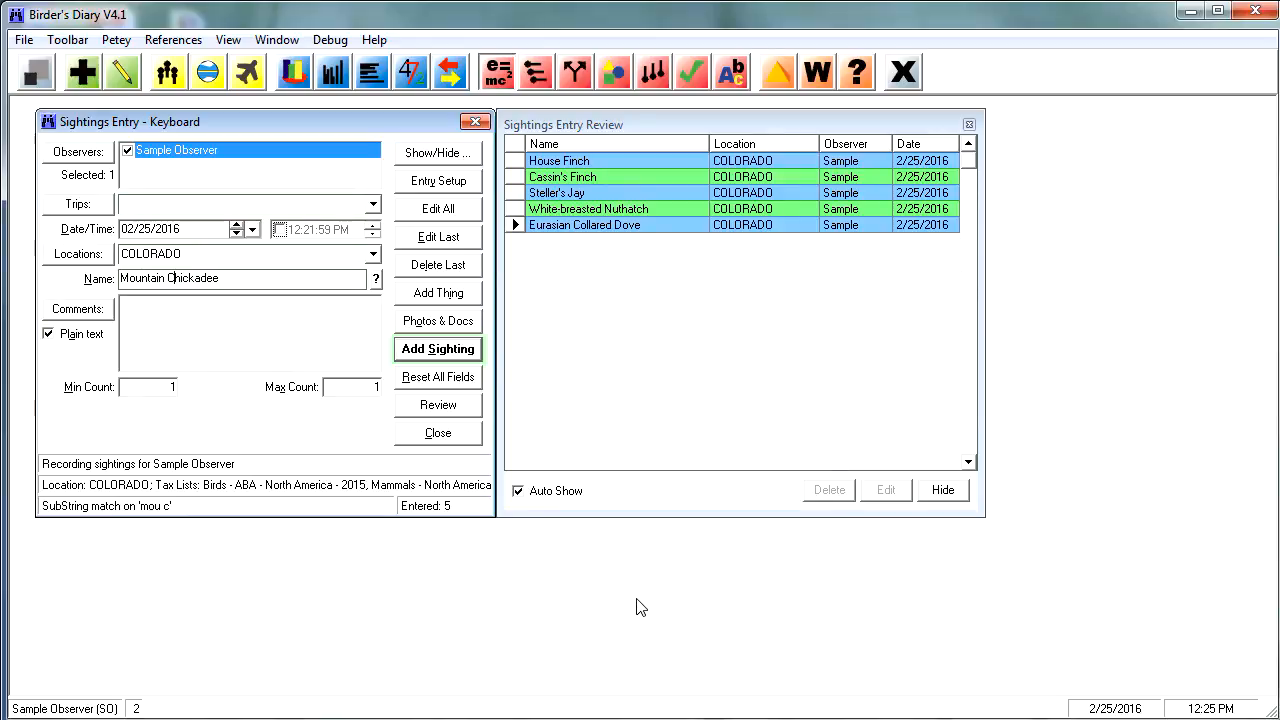
{"action": "key", "text": "Return"}
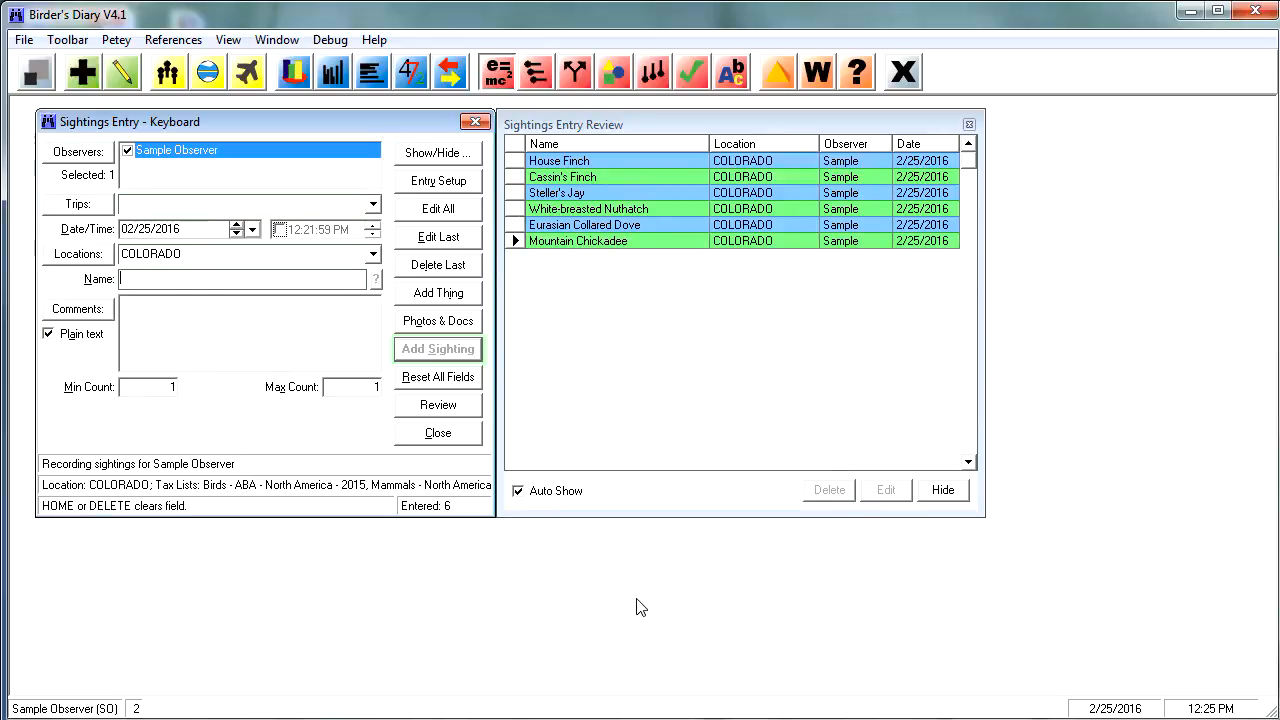
{"action": "type", "text": "blca ch"}
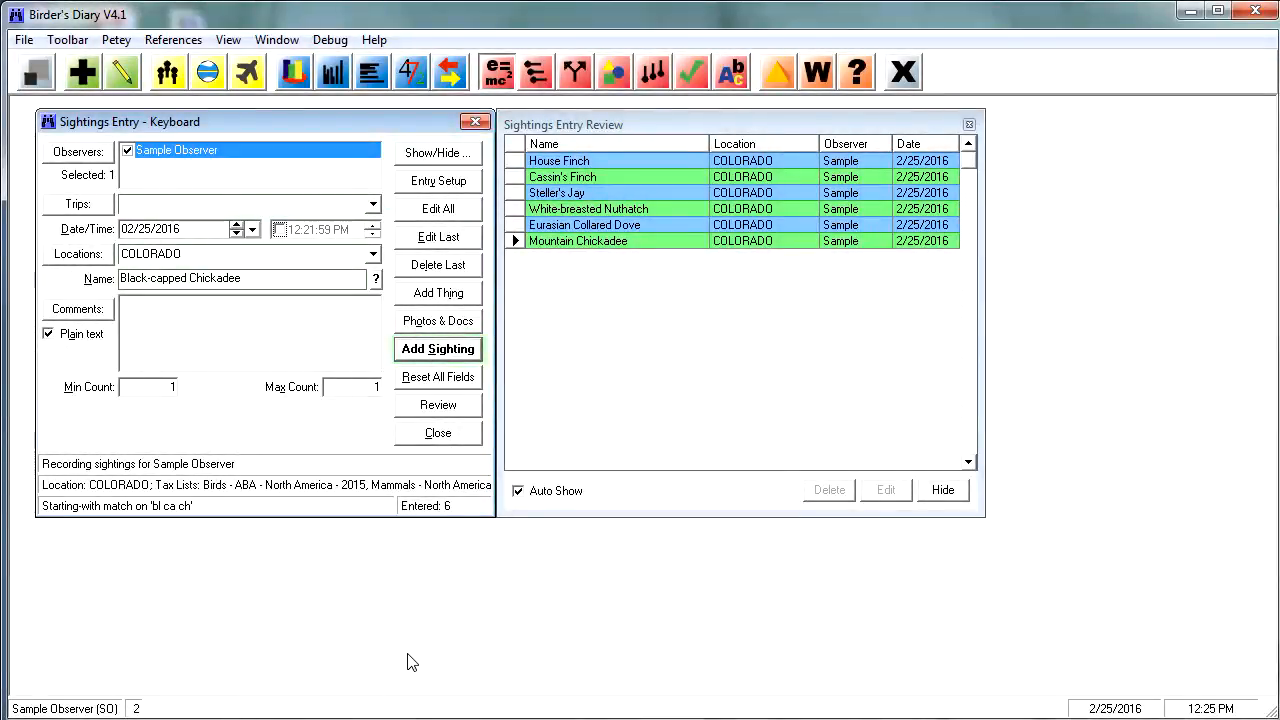
{"action": "key", "text": "Return"}
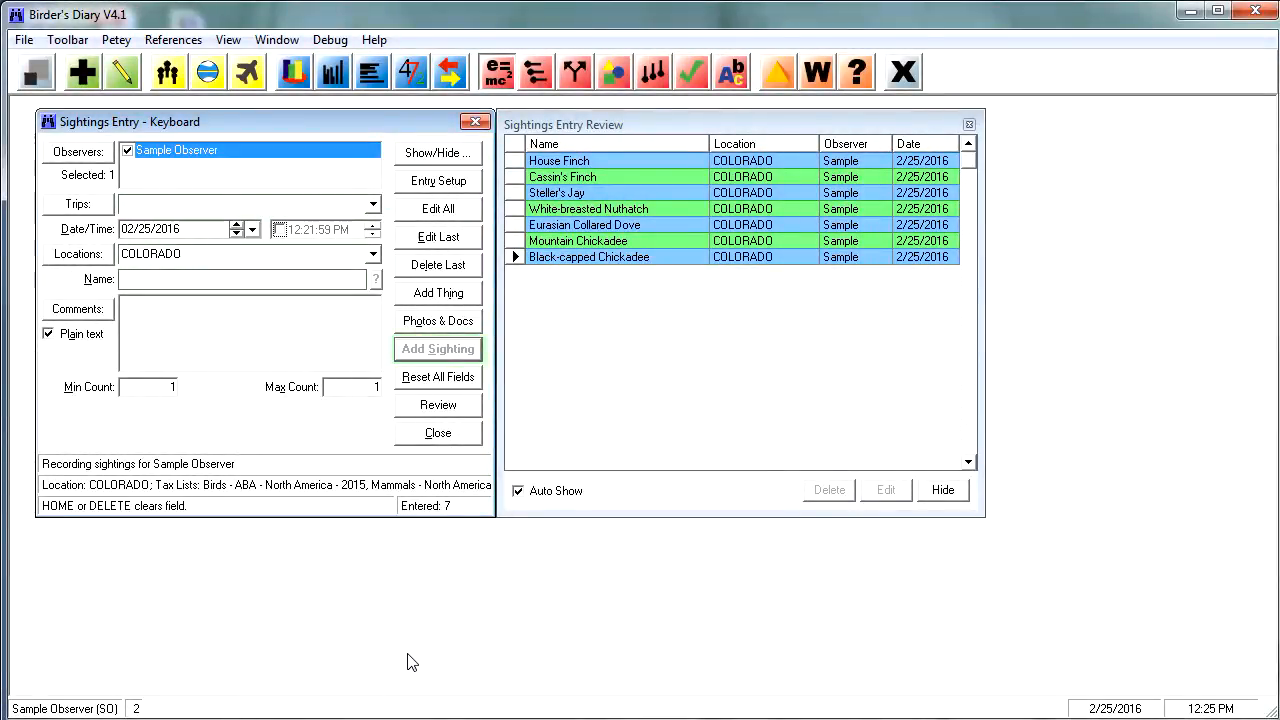
Step: Add sightings of Pine Siskin and Evening Grosbeak using abbreviated names
{"action": "type", "text": "pin sis"}
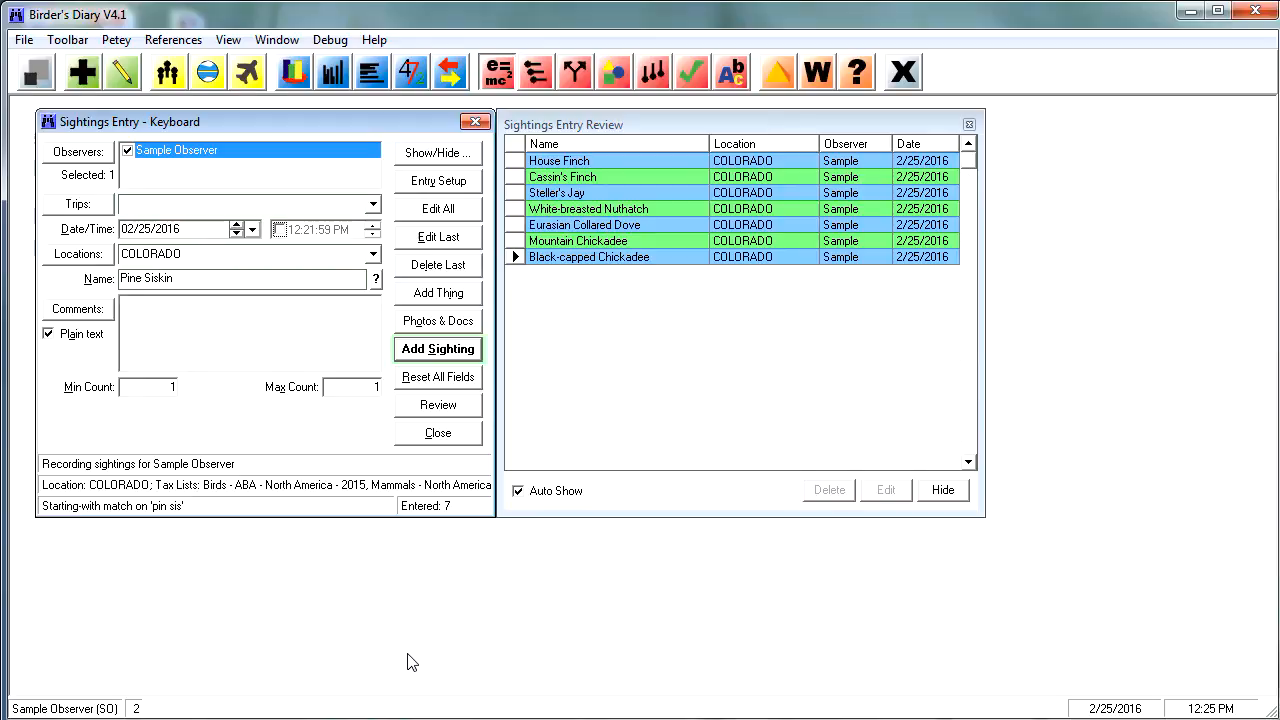
{"action": "key", "text": "Return"}
{"action": "type", "text": "eve"}
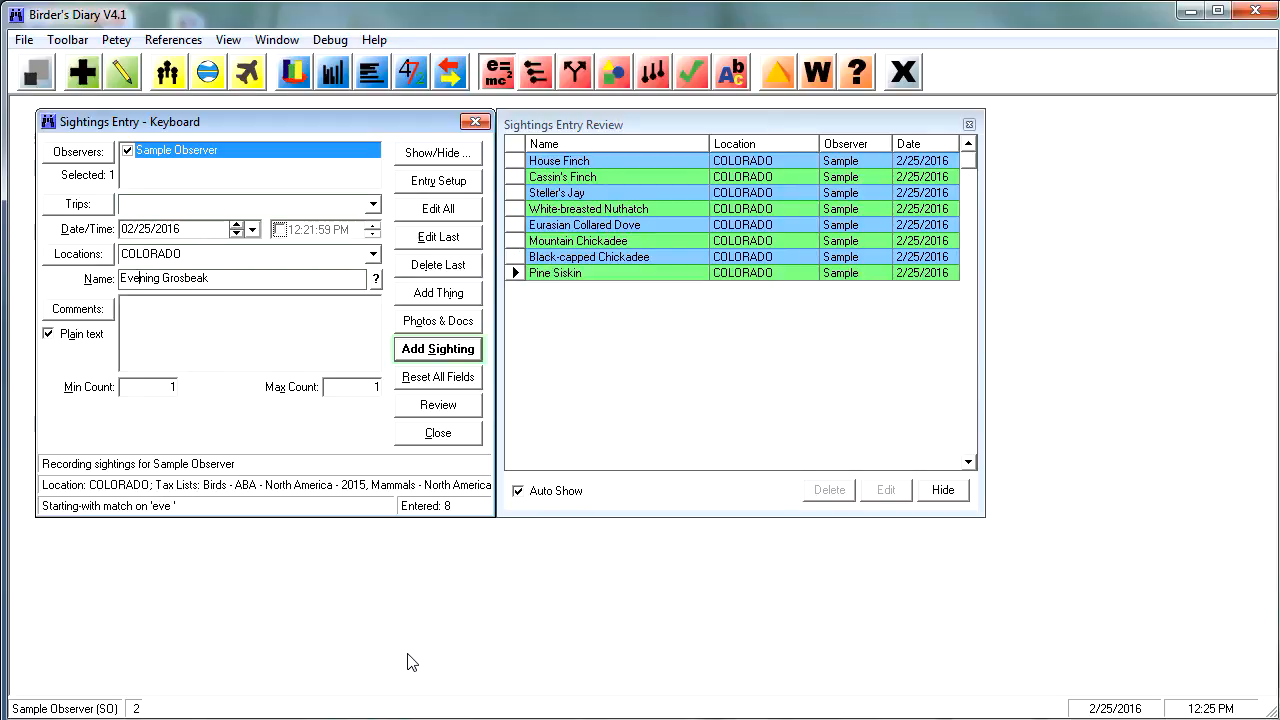
{"action": "type", "text": "g"}
{"action": "key", "text": "Return"}
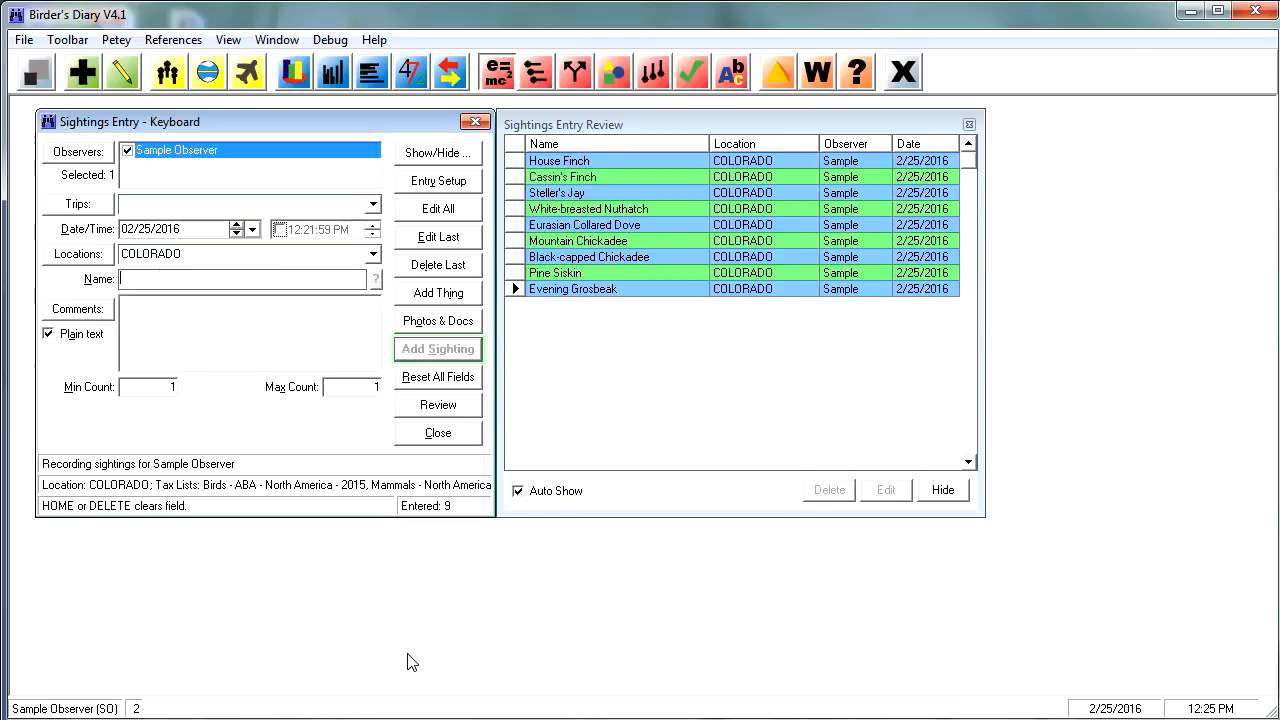
Step: Add sightings of Northern Goshawk and Mourning Dove for the same location and date
{"action": "type", "text": "Northern Goshawk"}
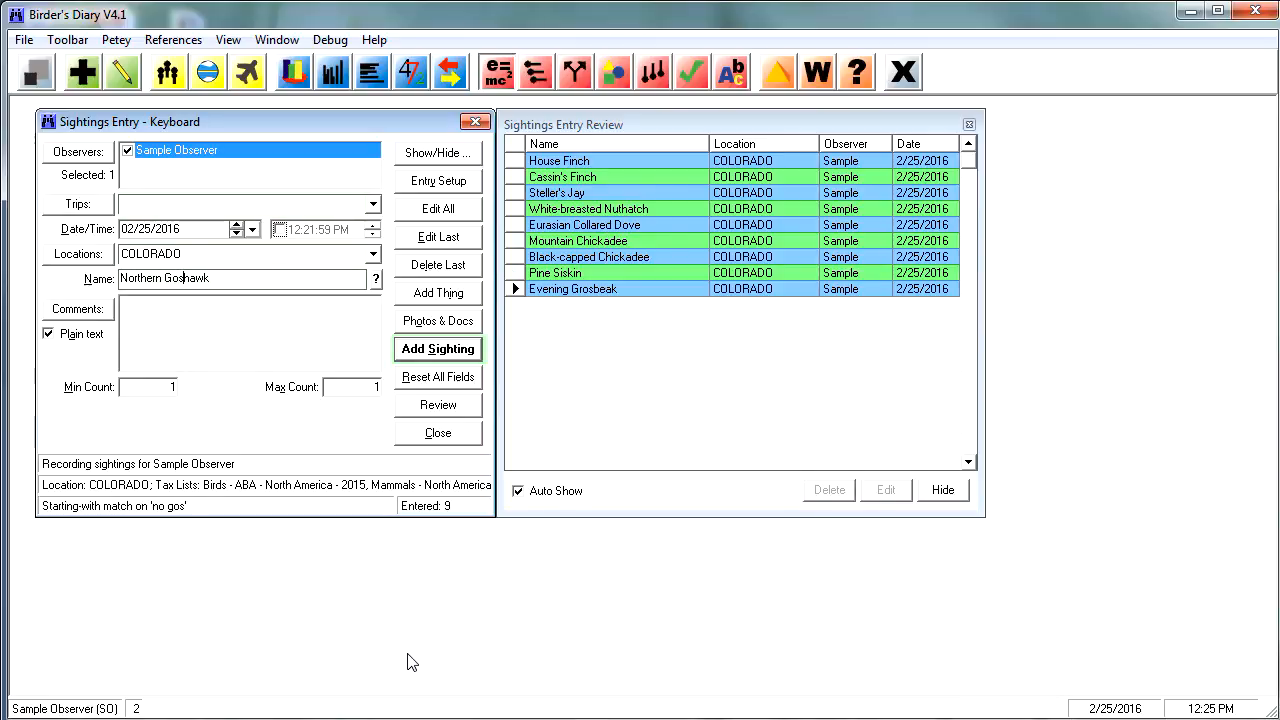
{"action": "key", "text": "Return"}
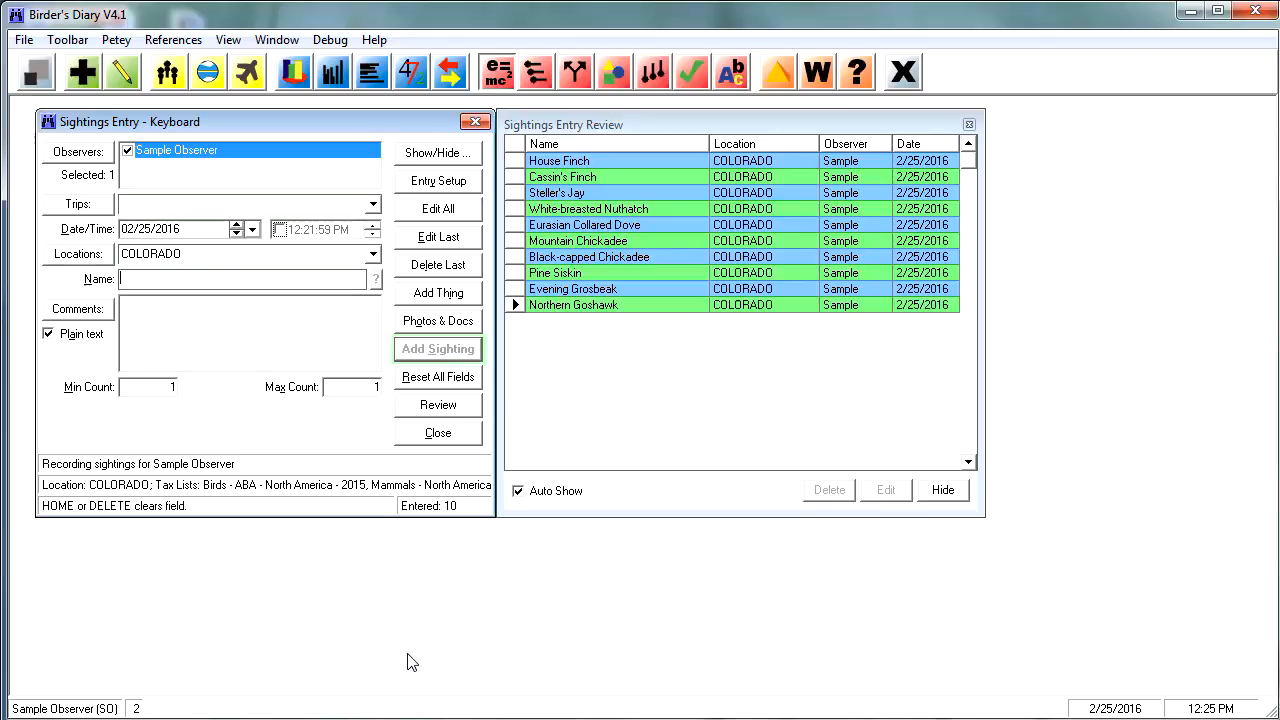
{"action": "type", "text": "mou"}
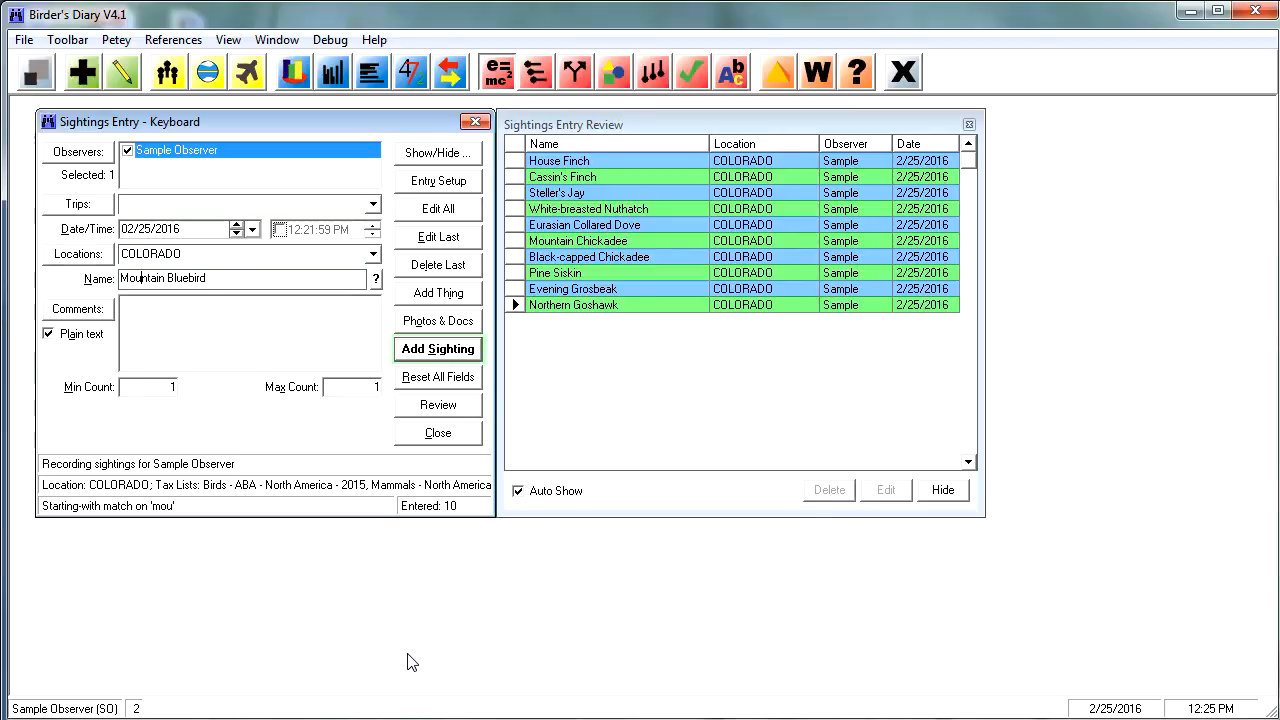
{"action": "type", "text": "rning Dove"}
{"action": "key", "text": "Return"}
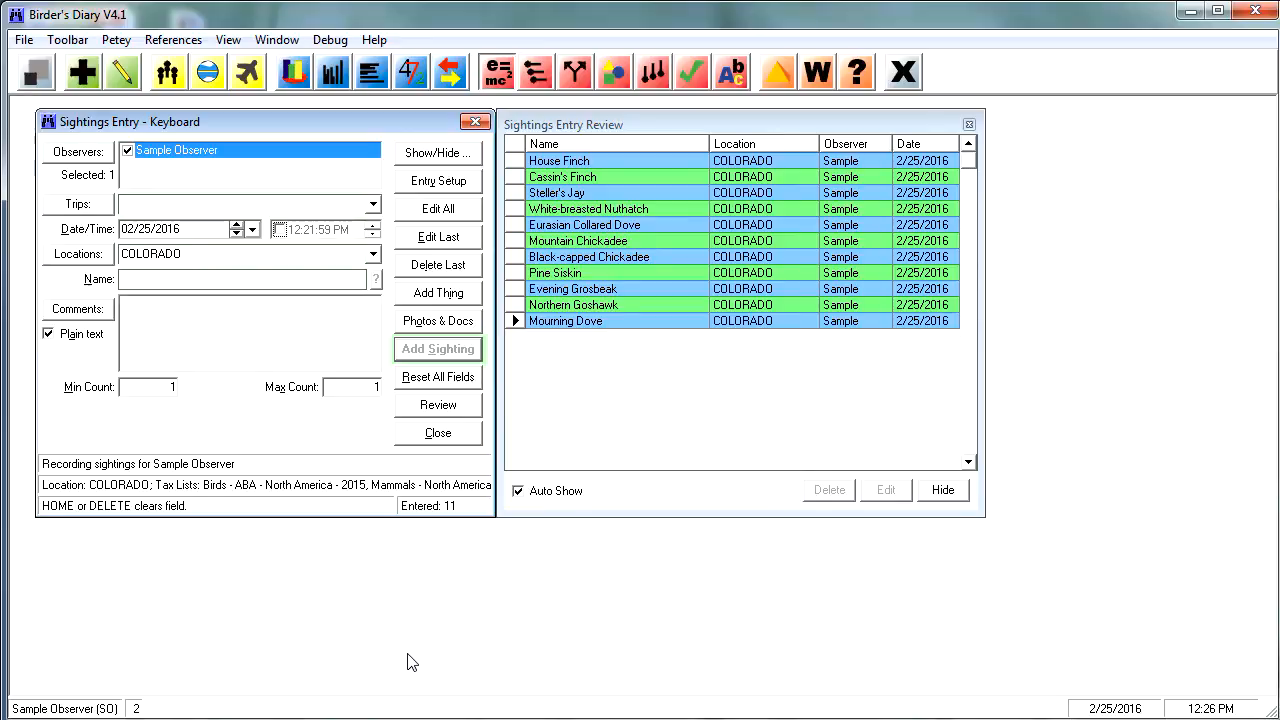
Step: Add an Abert's Squirrel sighting with the comment "this is my squirrel sighting new line"
{"action": "type", "text": "squ"}
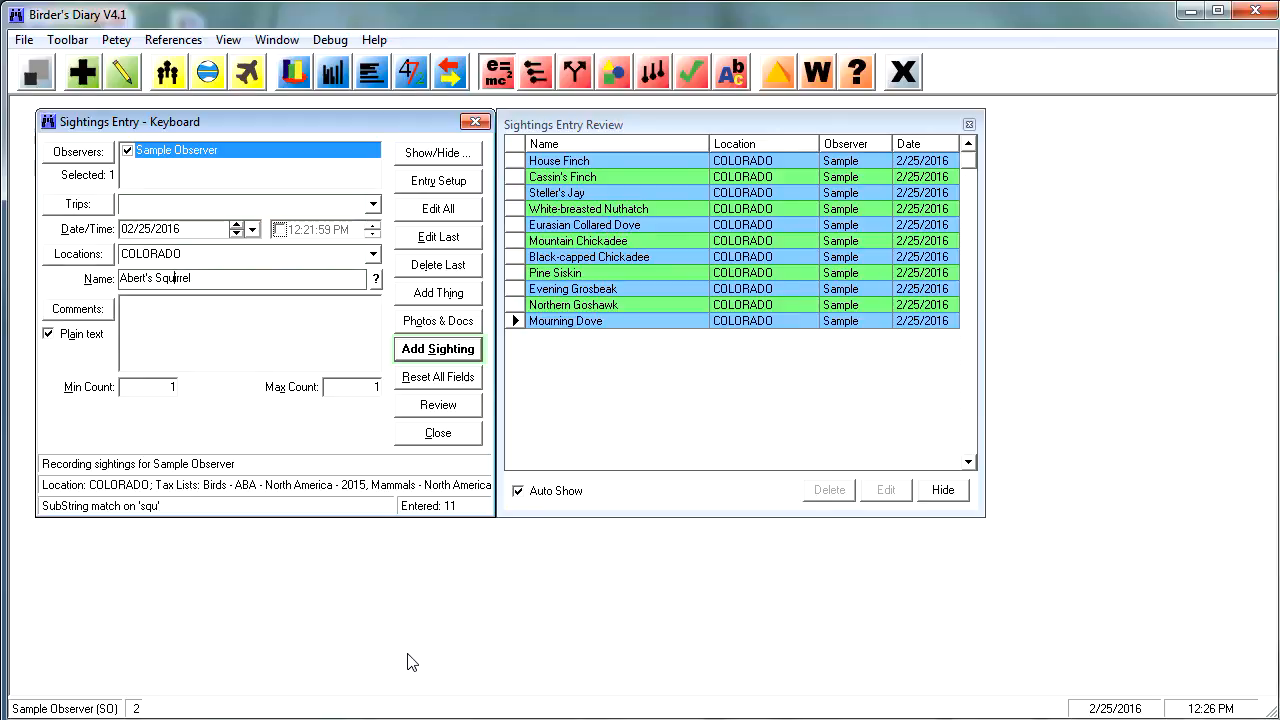
{"action": "key", "text": "Tab"}
{"action": "key", "text": "Tab"}
{"action": "key", "text": "Tab"}
{"action": "type", "text": "this is my "}
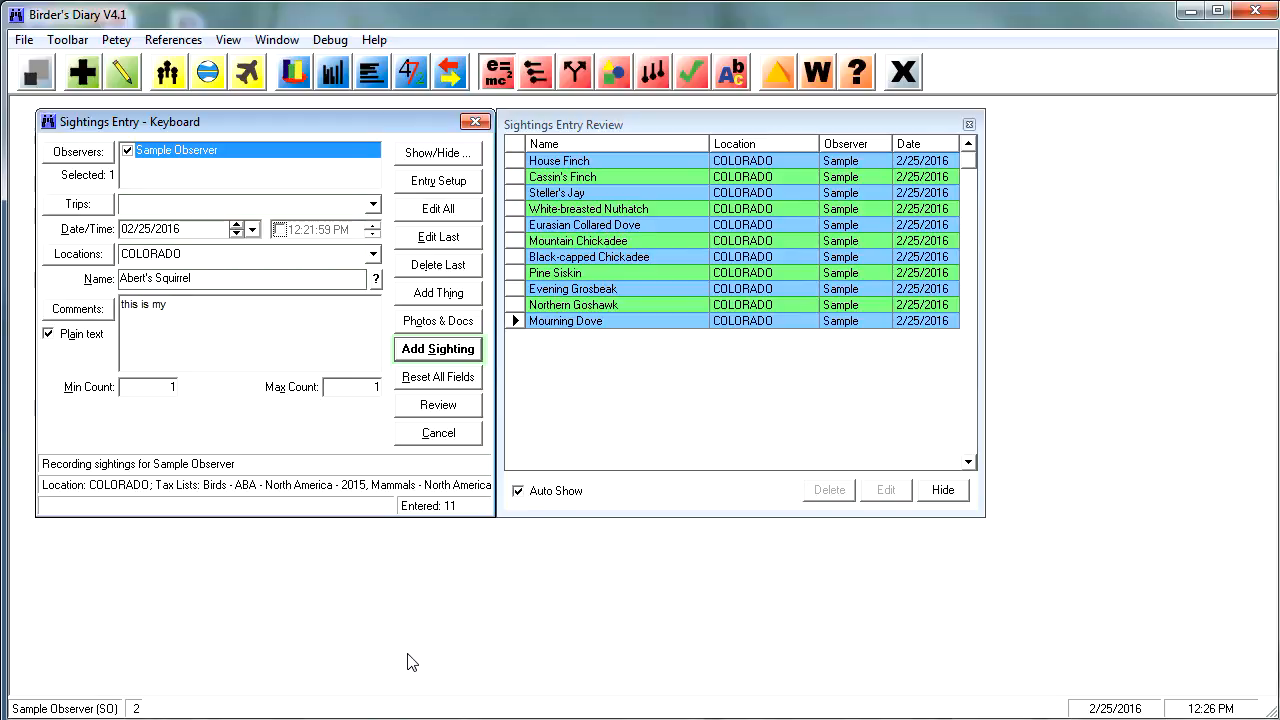
{"action": "type", "text": "squirr"}
{"action": "type", "text": "el sighting "}
{"action": "type", "text": "new line"}
{"action": "key", "text": "alt+s"}
{"action": "key", "text": "alt+s"}
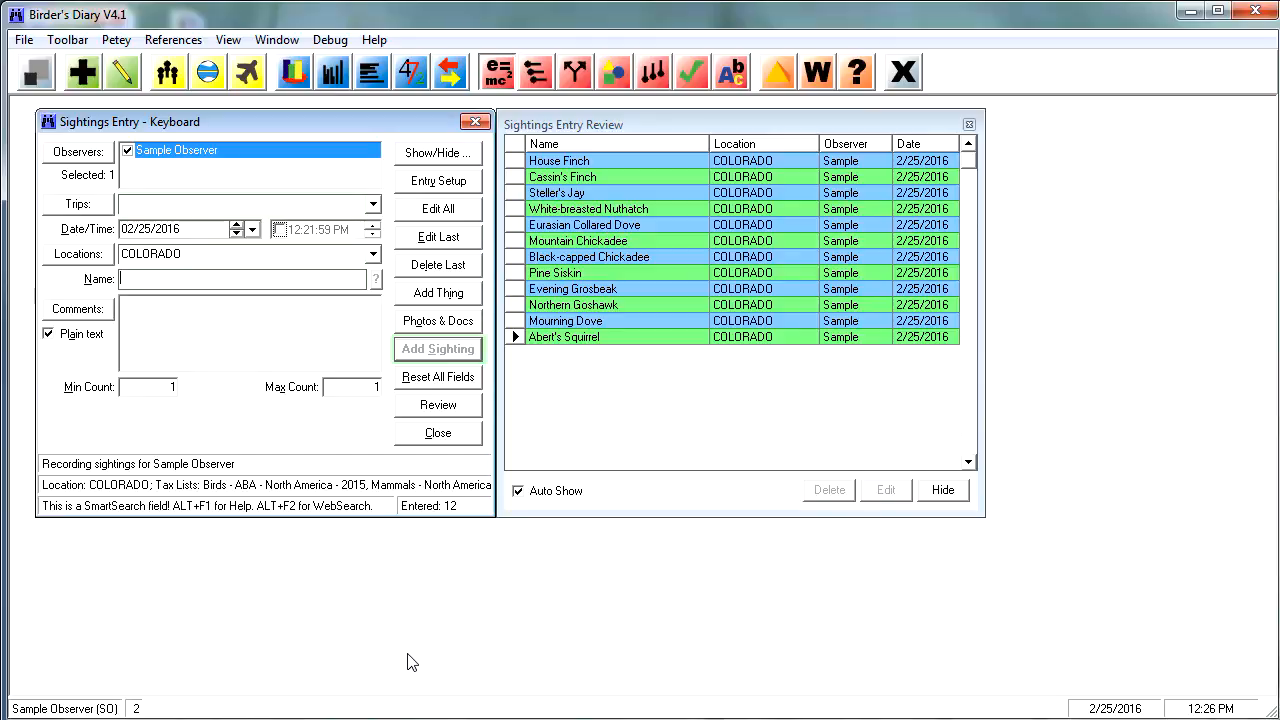
Step: Add a Mule Deer sighting with a count of 4
{"action": "type", "text": "mu "}
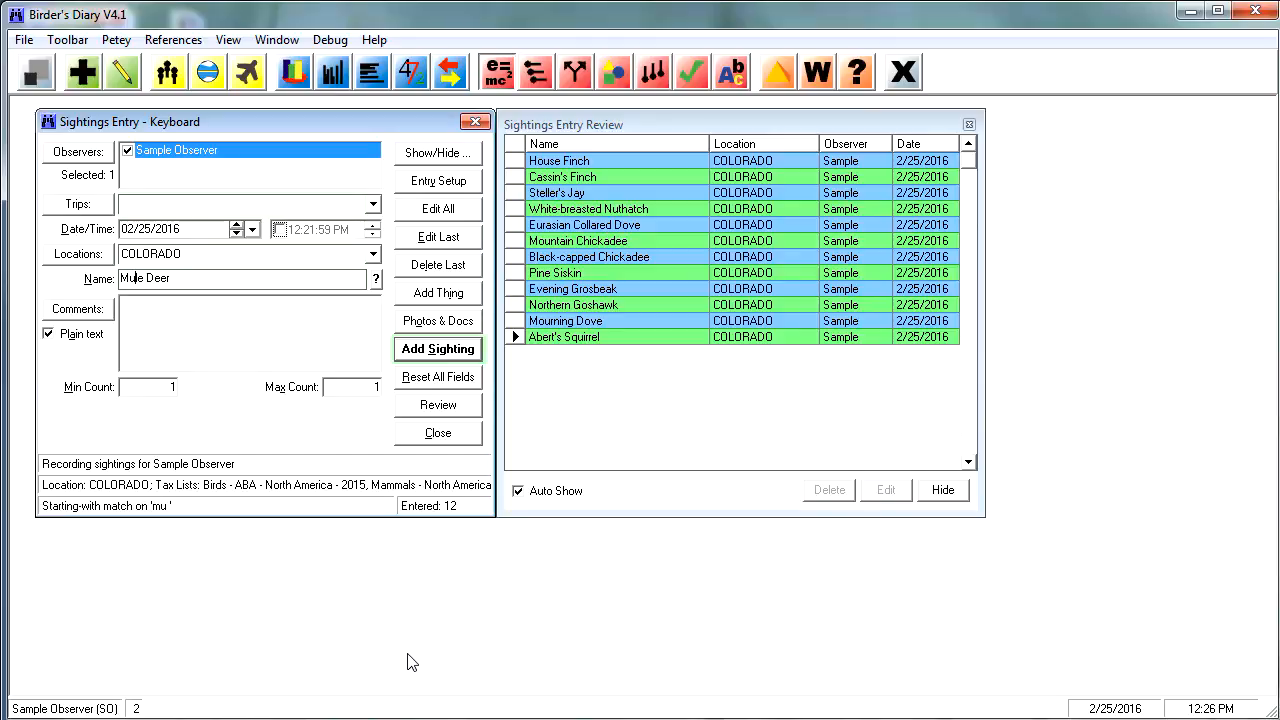
{"action": "type", "text": "d"}
{"action": "key", "text": "Tab"}
{"action": "key", "text": "Tab"}
{"action": "key", "text": "Tab"}
{"action": "type", "text": "4"}
{"action": "key", "text": "Return"}
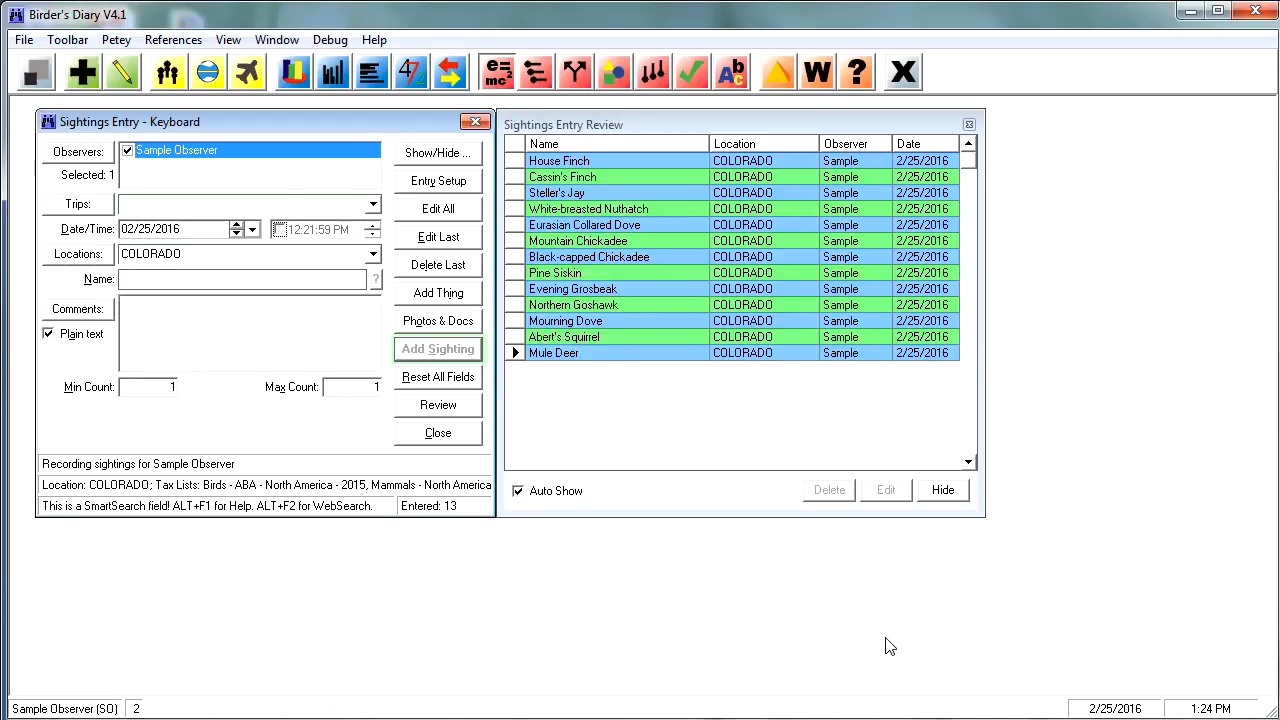
Step: Add sightings of Rufous Hummingbird and a second Steller's Jay using abbreviated names
{"action": "left_click", "coordinate": [145, 278]}
{"action": "type", "text": "Ruf h"}
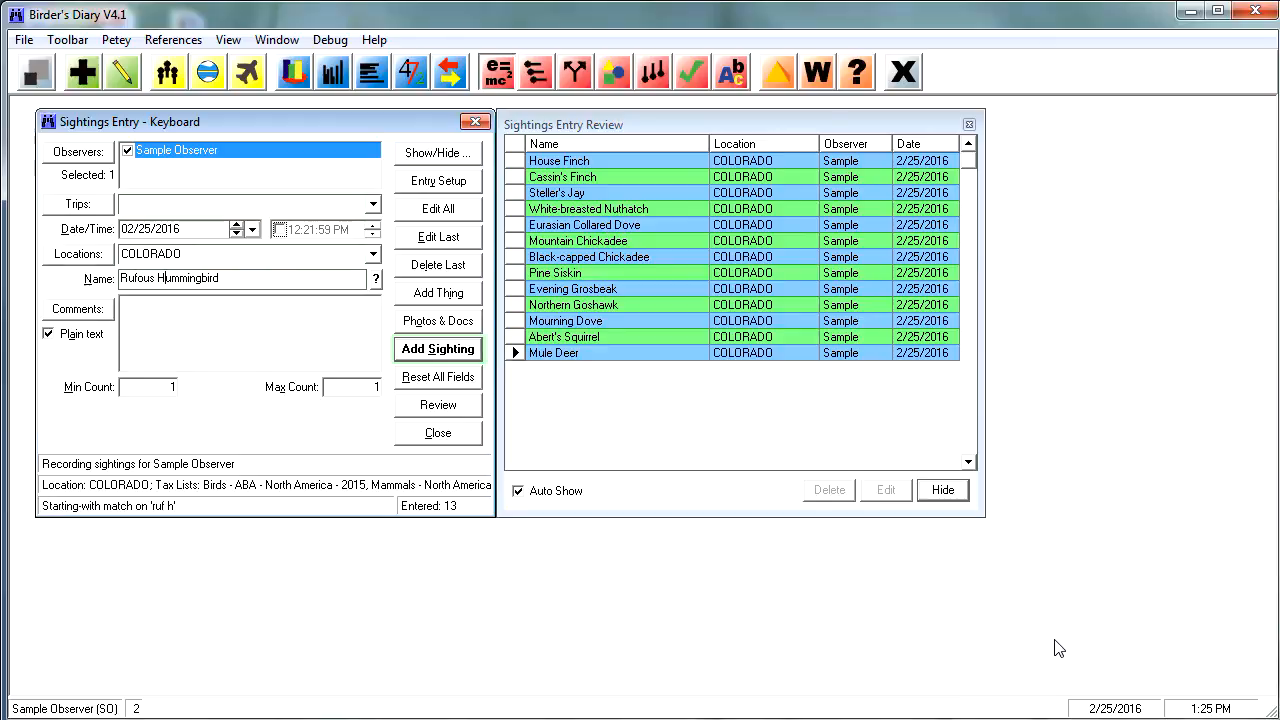
{"action": "key", "text": "Return"}
{"action": "type", "text": "ste"}
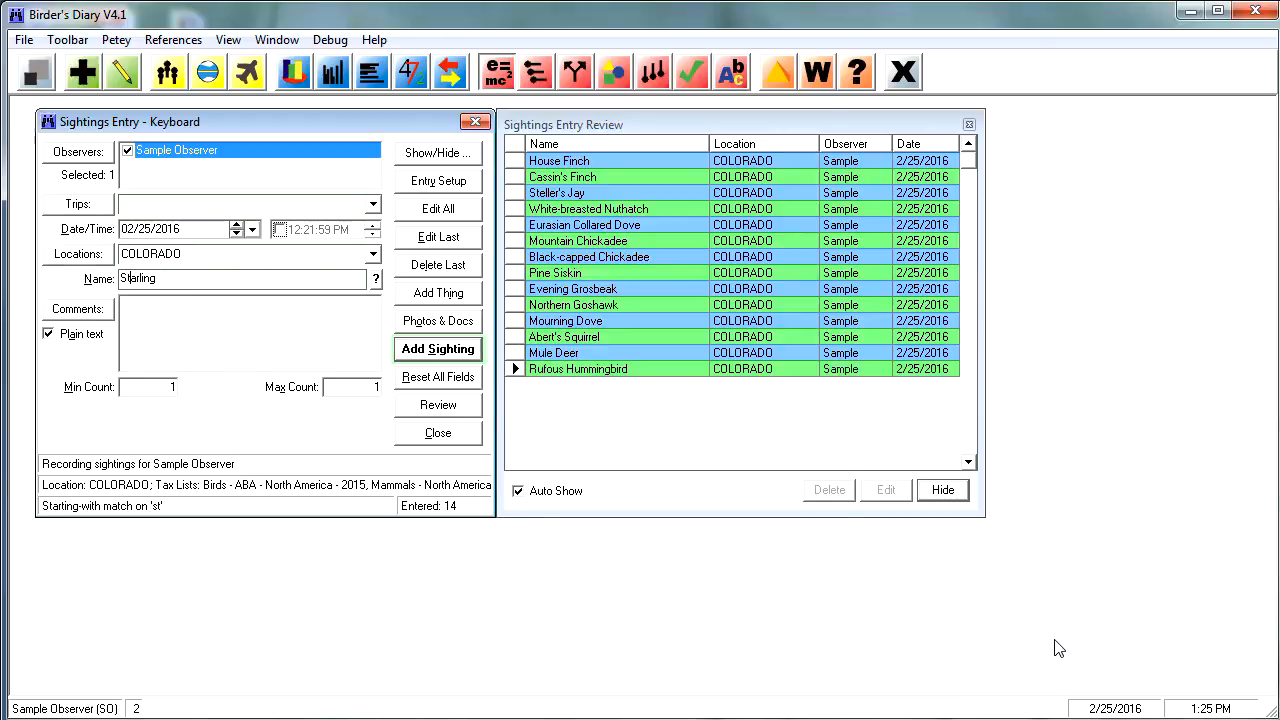
{"action": "key", "text": "Return"}
Step: Add sightings of American Robin and Pine Siskin for the same location and date using abbreviated names
{"action": "type", "text": "am"}
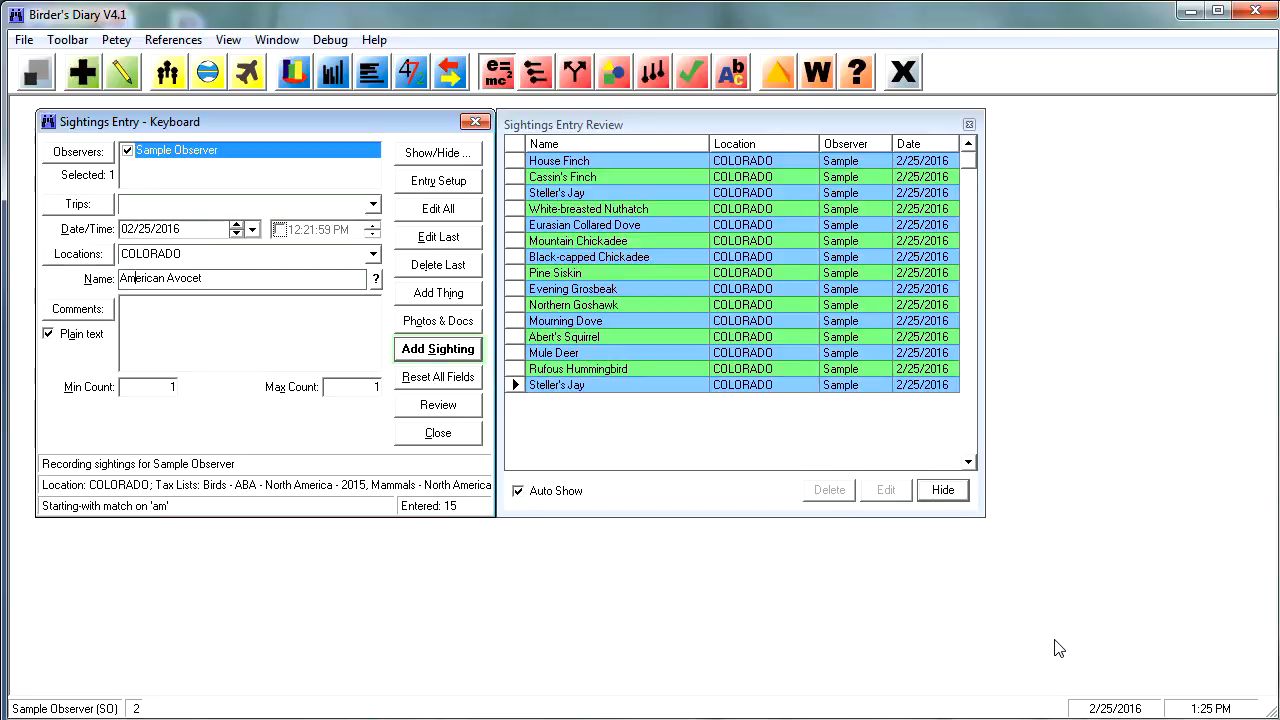
{"action": "type", "text": " ro"}
{"action": "key", "text": "Return"}
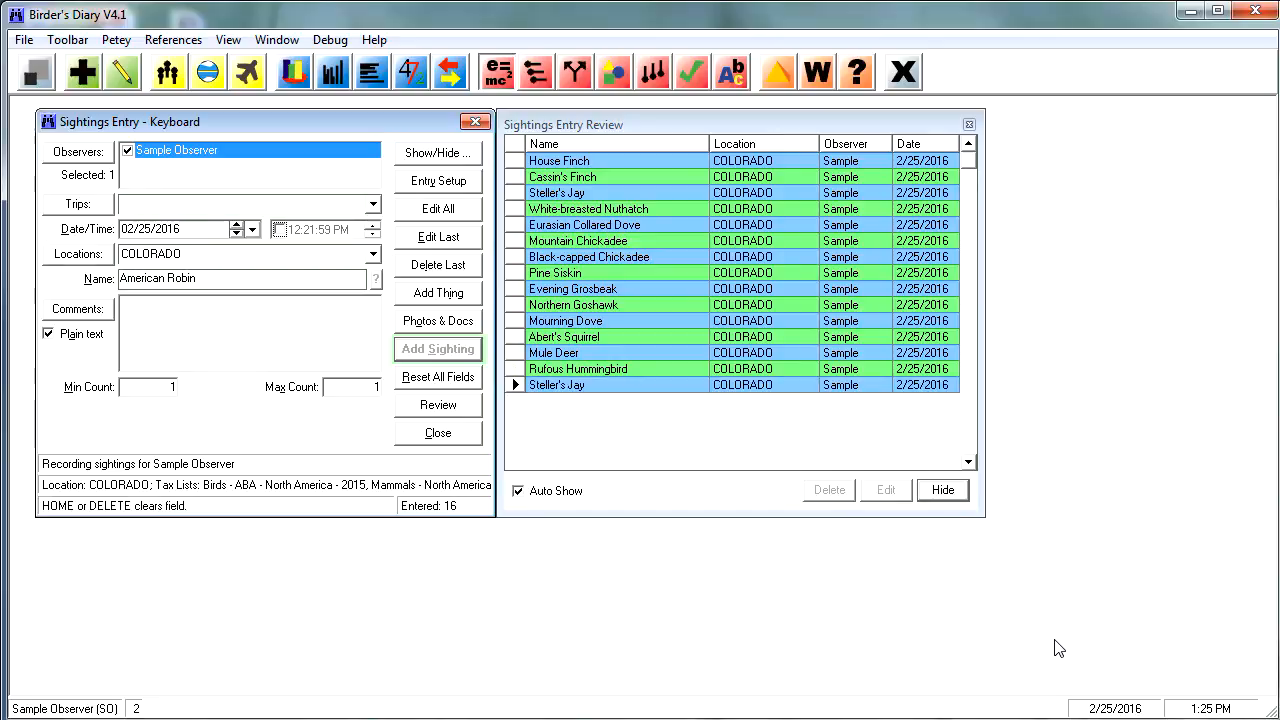
{"action": "type", "text": "pin s"}
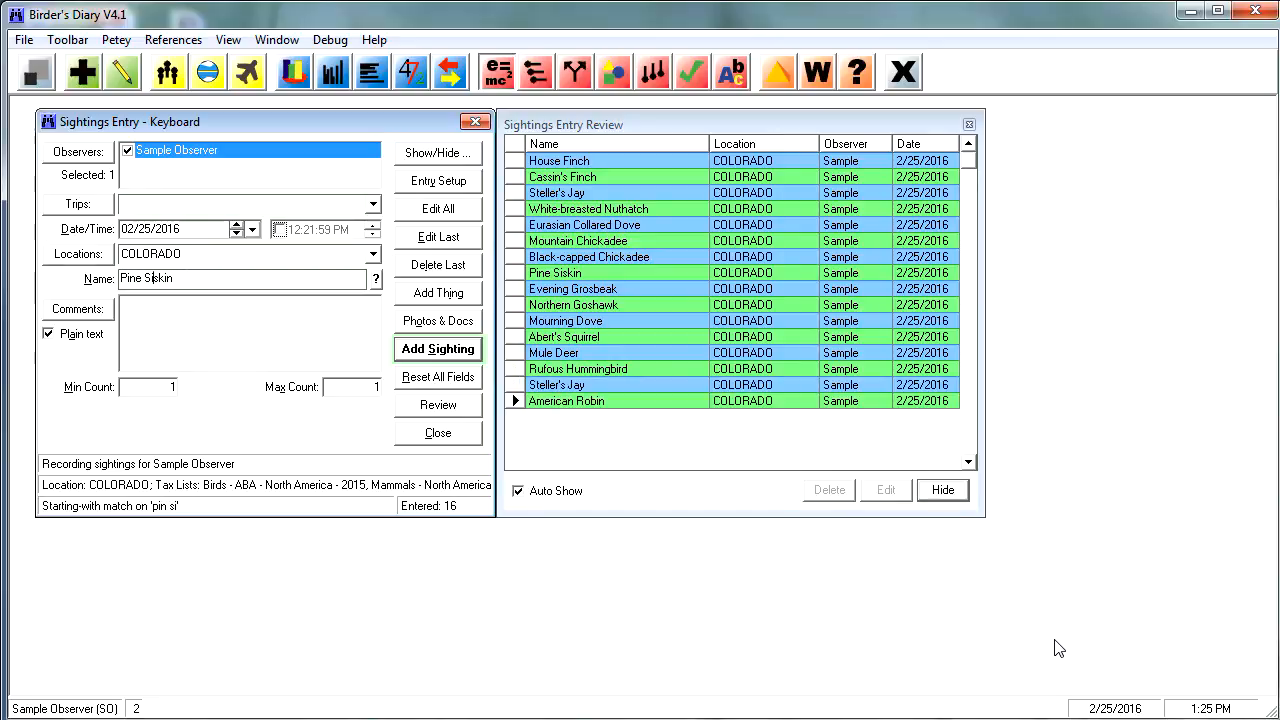
{"action": "key", "text": "Return"}
Step: Add sightings of Cassin's Finch, House Finch and Evening Grosbeak using abbreviated names
{"action": "type", "text": "cas"}
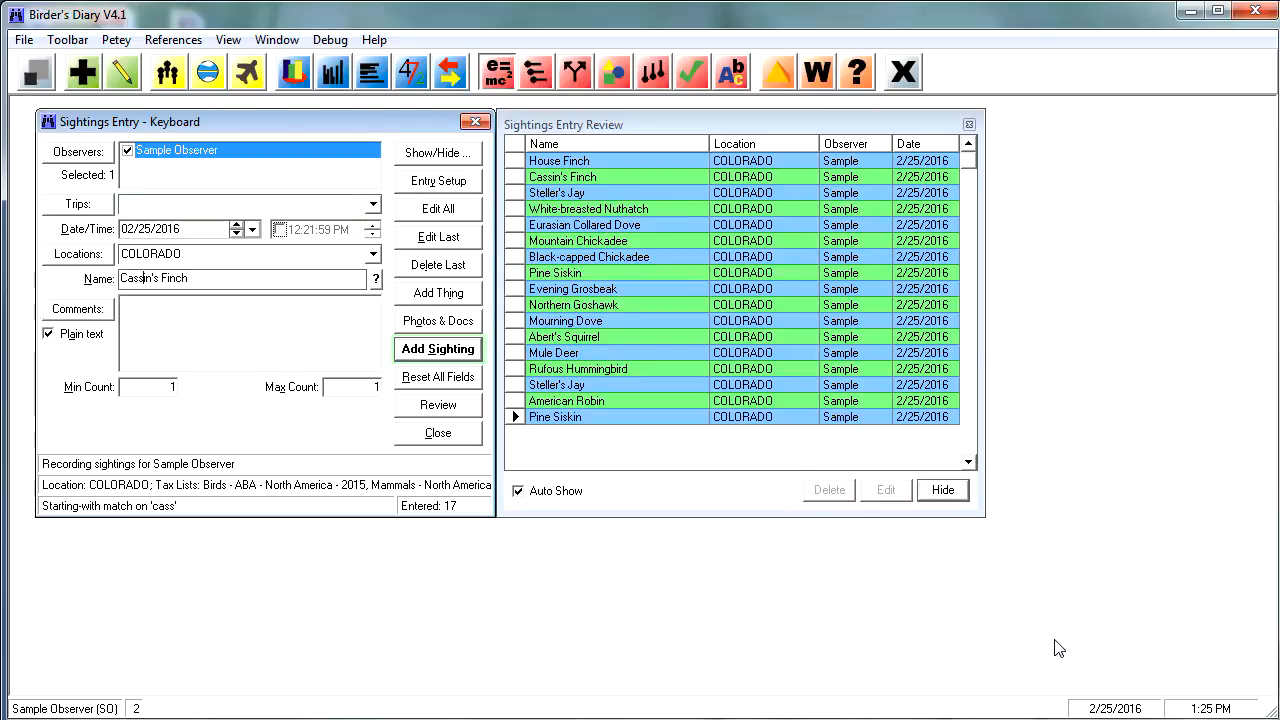
{"action": "key", "text": "Return"}
{"action": "type", "text": "hou"}
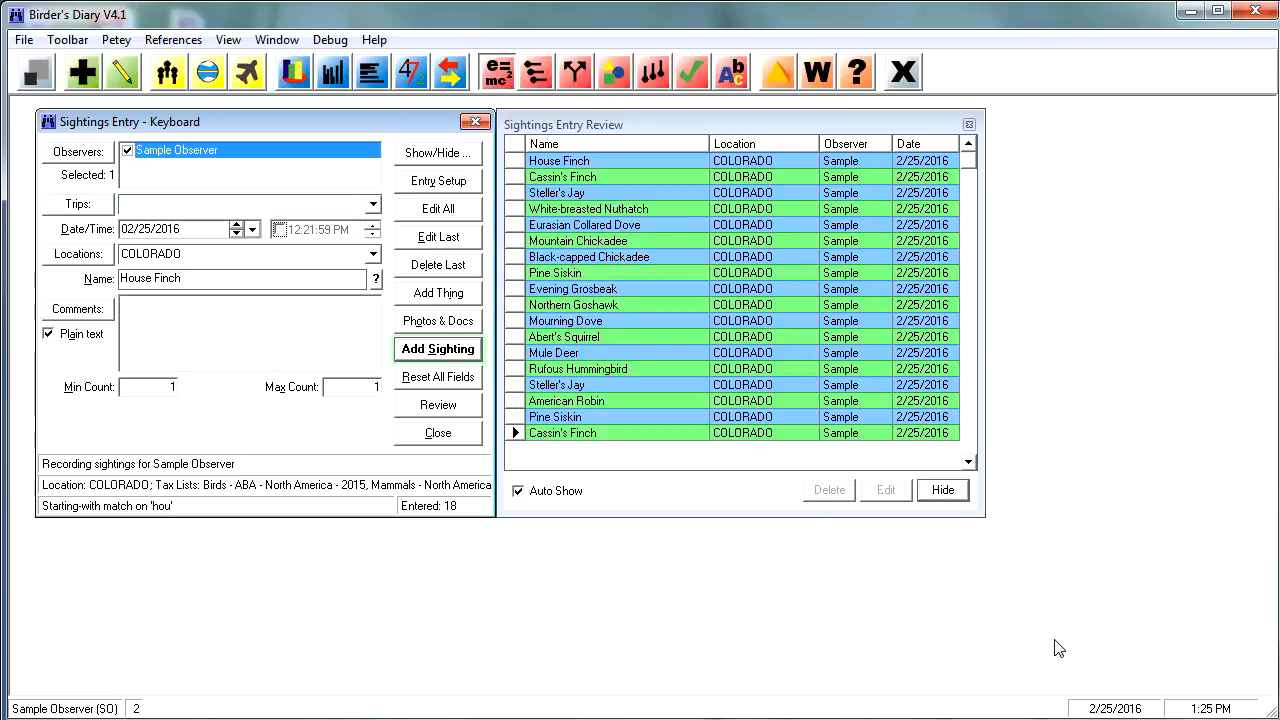
{"action": "key", "text": "Return"}
{"action": "type", "text": "ev"}
{"action": "key", "text": "Return"}
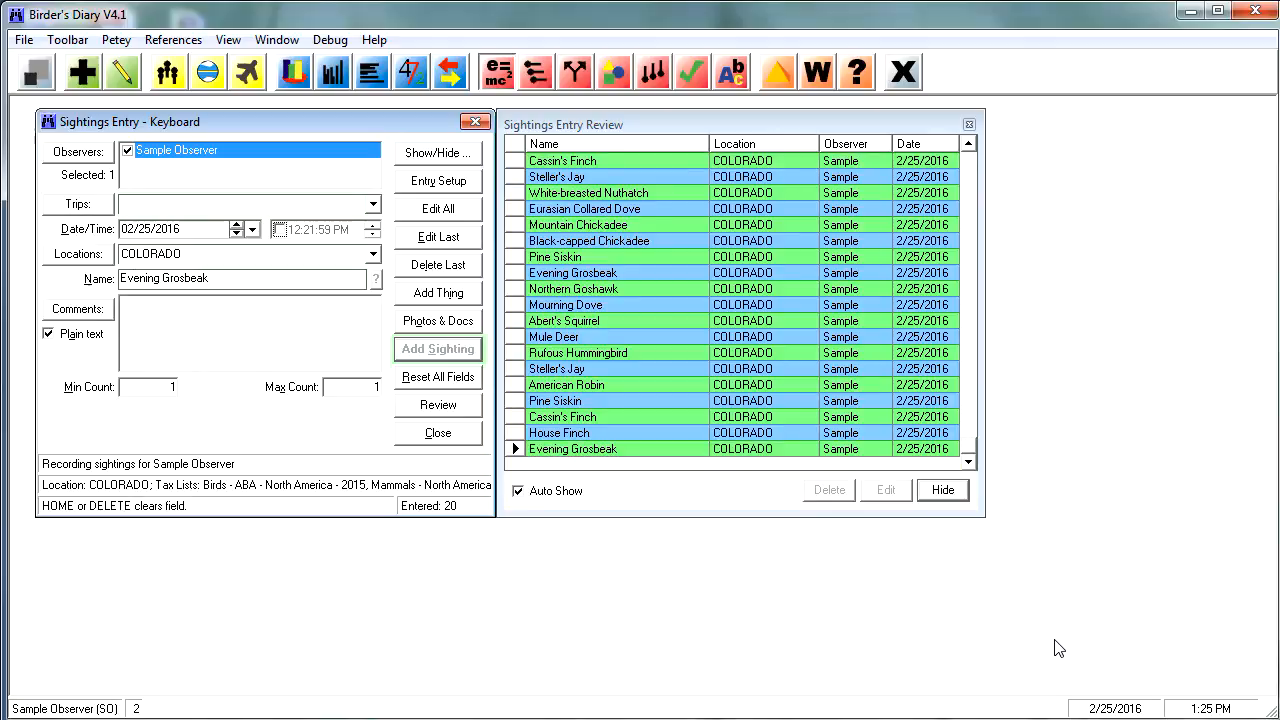
Step: Add sightings of Dark-eyed Junco and Pygmy Nuthatch using abbreviated names
{"action": "type", "text": "dar e"}
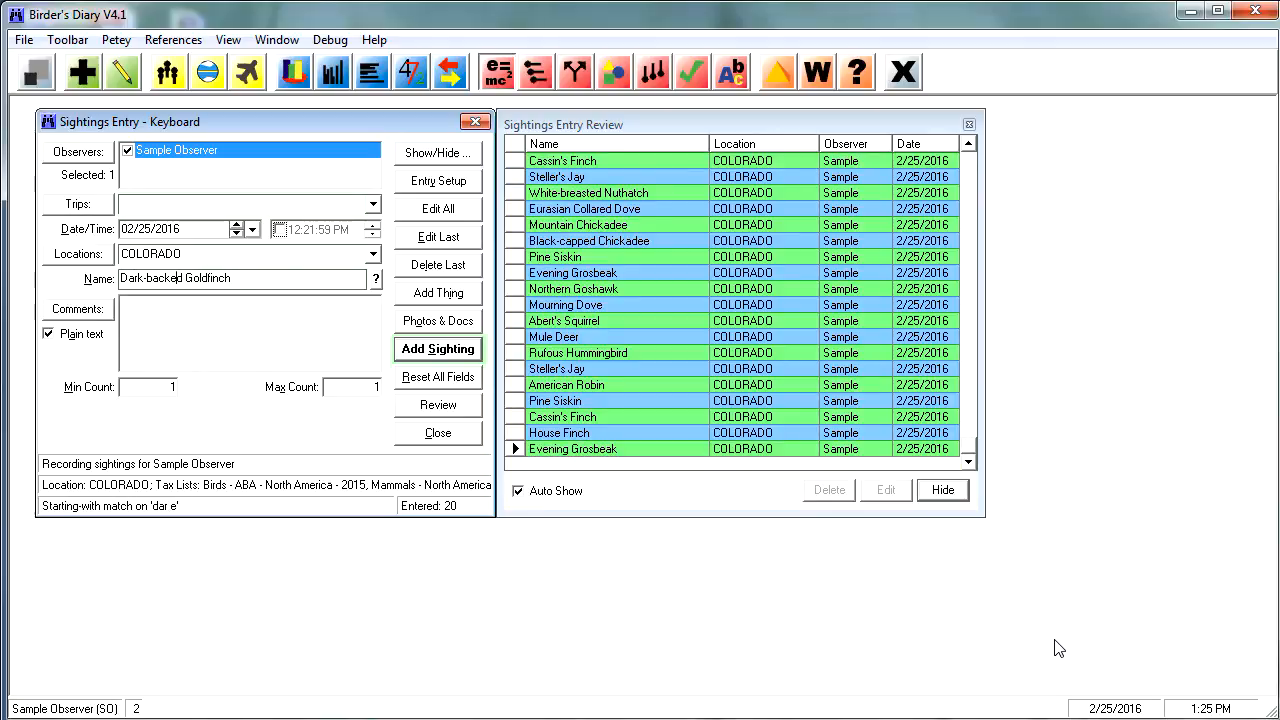
{"action": "type", "text": "y"}
{"action": "key", "text": "Return"}
{"action": "type", "text": "py"}
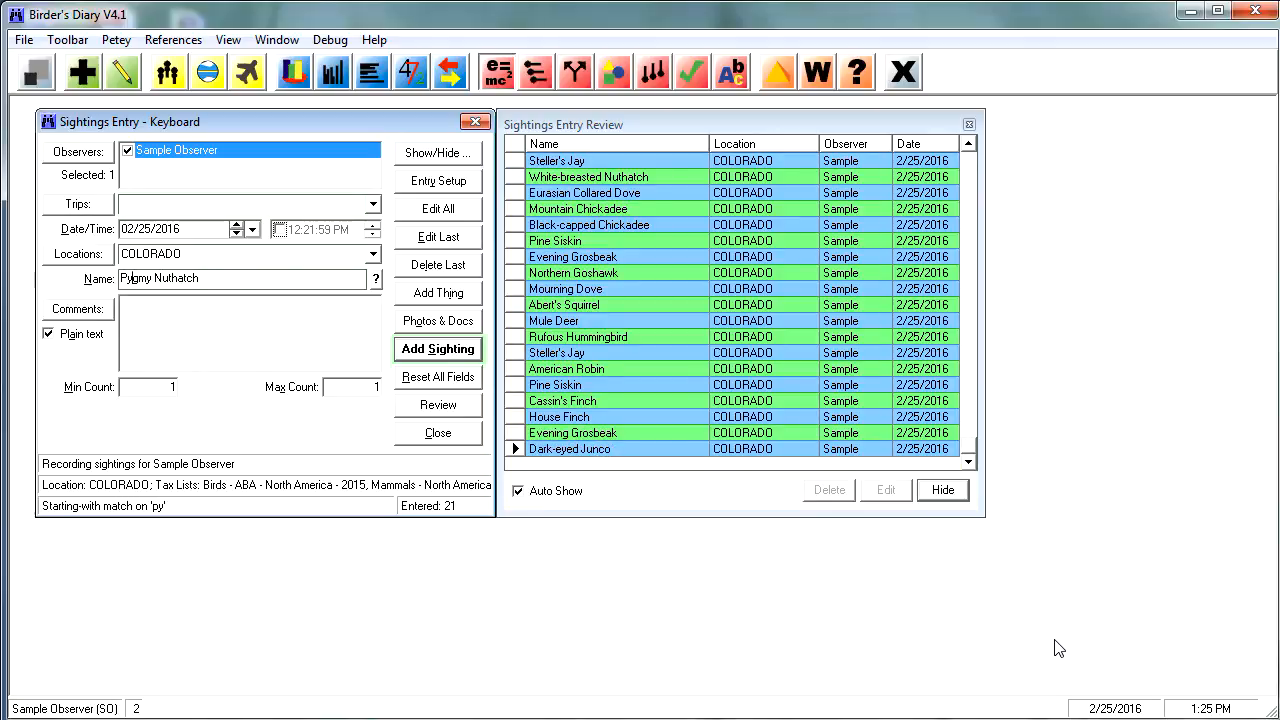
{"action": "key", "text": "Return"}
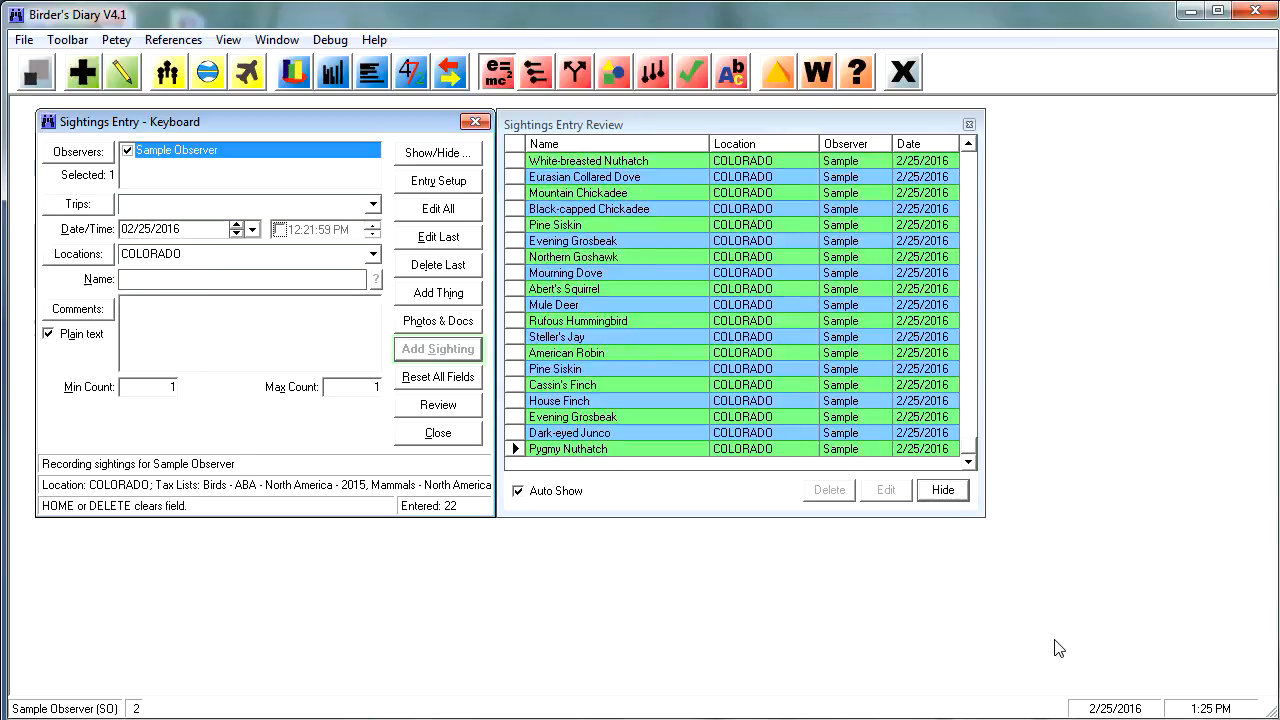
Step: Add sightings of Hairy Woodpecker and Pine Grosbeak using abbreviated names
{"action": "type", "text": "hai"}
{"action": "key", "text": "Return"}
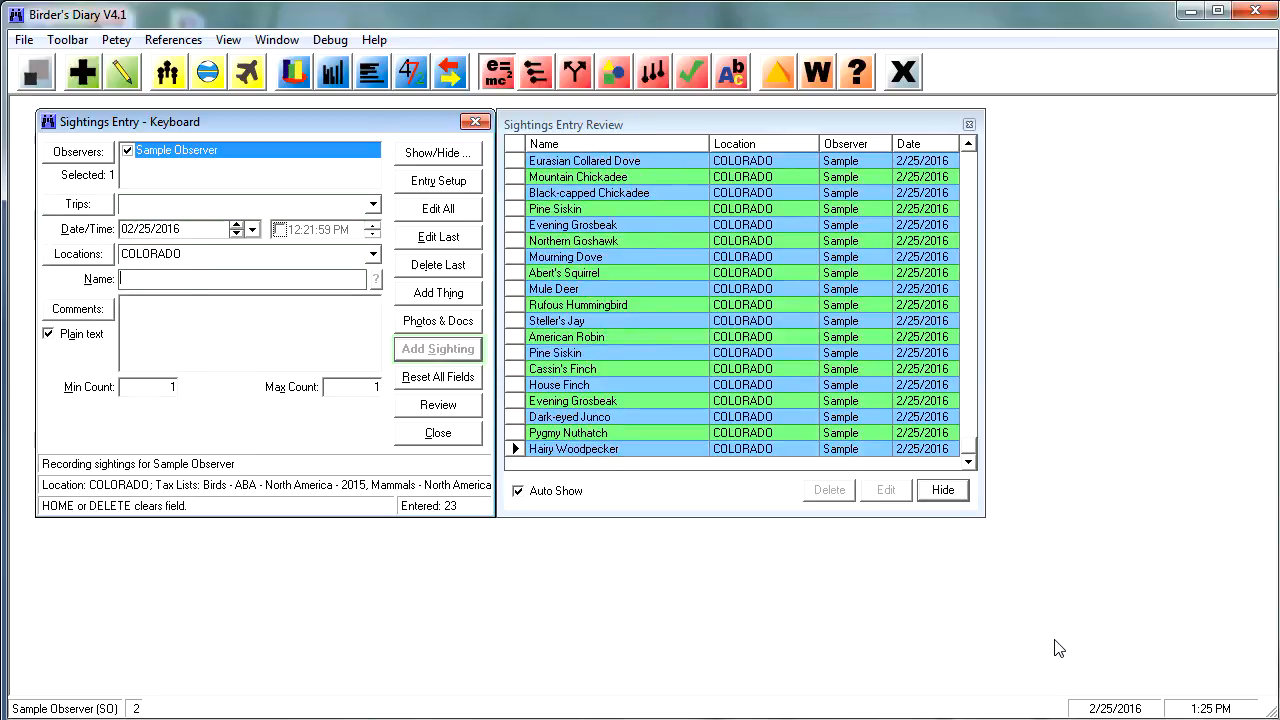
{"action": "type", "text": "pine g"}
{"action": "key", "text": "Return"}
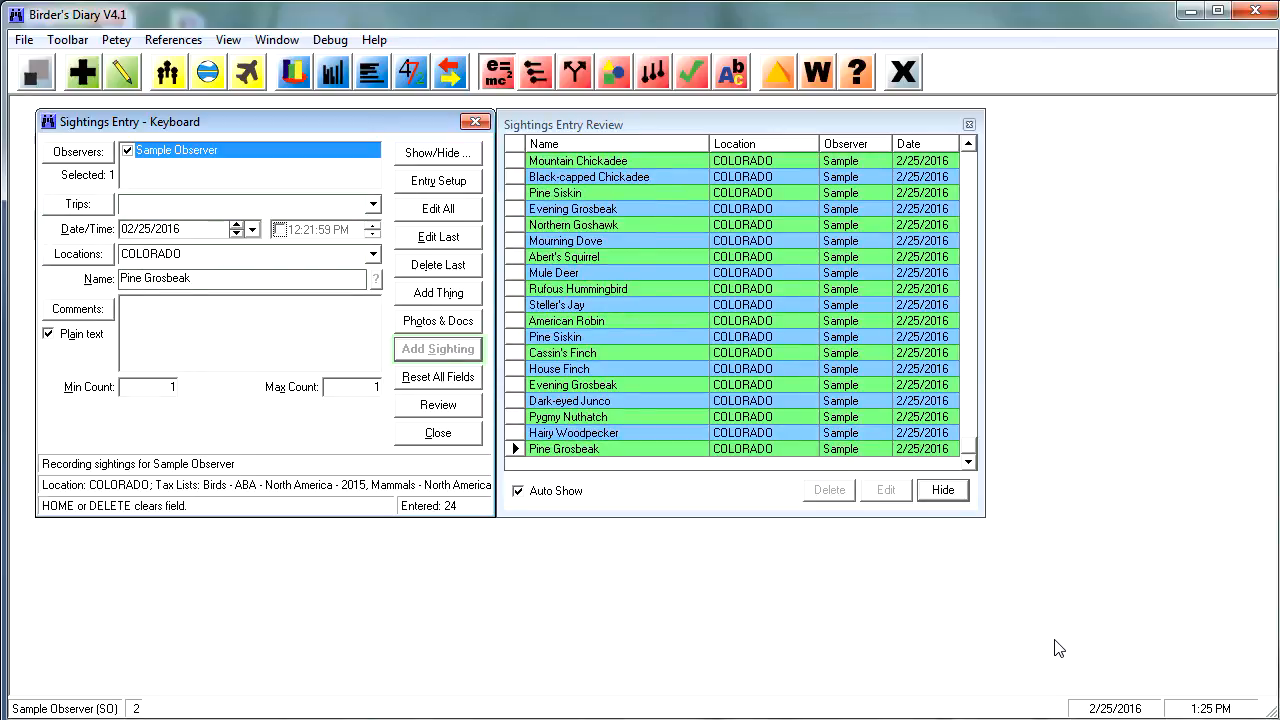
Step: Add sightings of Mountain Chickadee and Red-breasted Nuthatch using abbreviated names
{"action": "type", "text": "mountain c"}
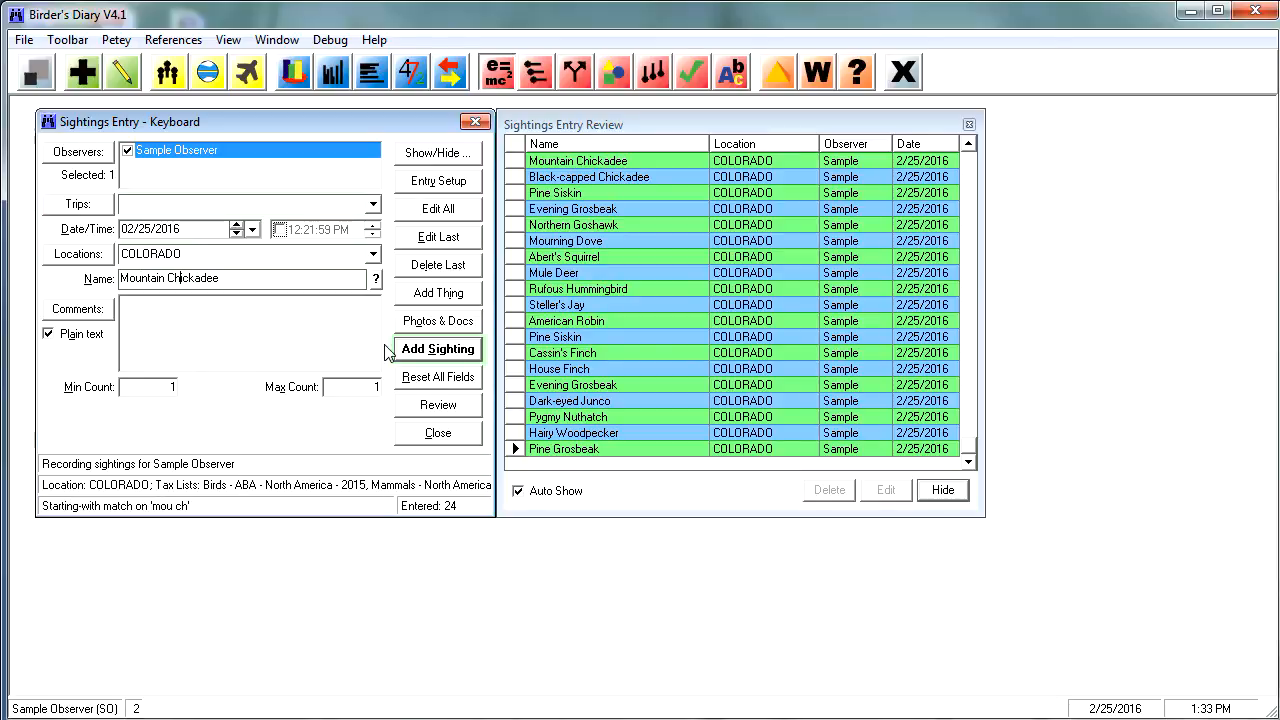
{"action": "key", "text": "Return"}
{"action": "type", "text": "rebr"}
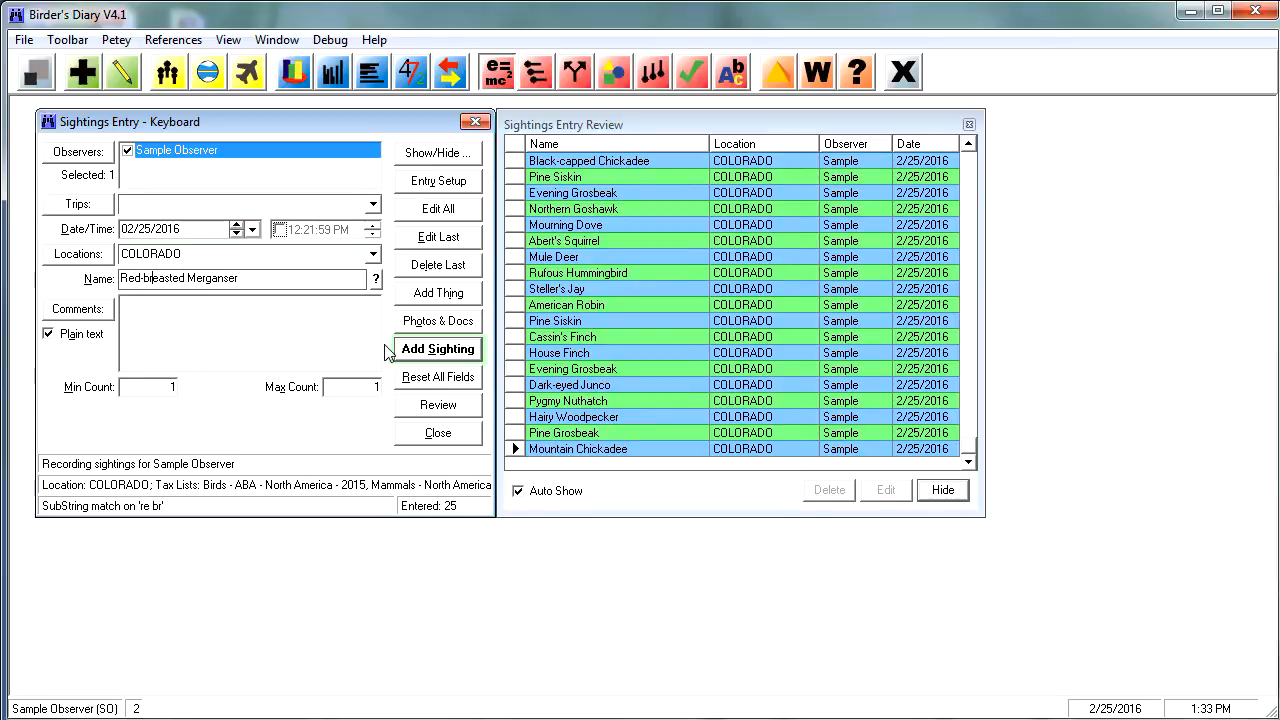
{"action": "type", "text": " n"}
{"action": "key", "text": "Return"}
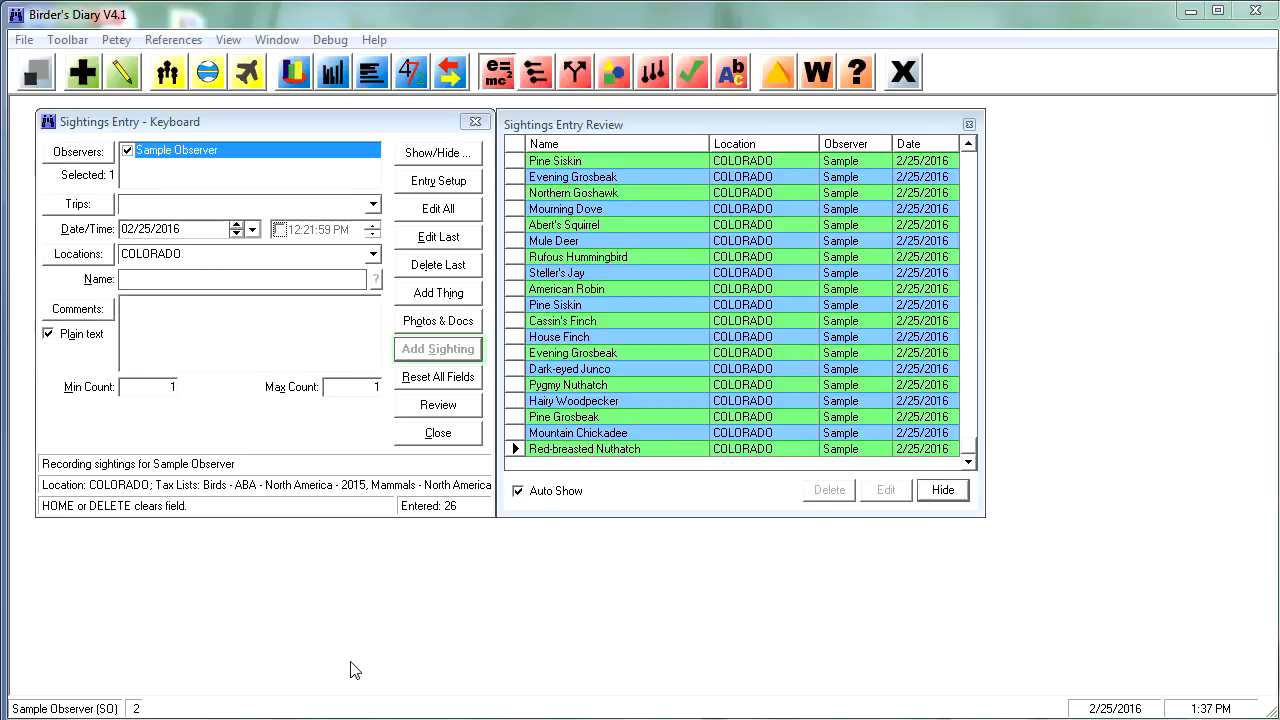
Step: Close the keyboard entry form and start a new sightings entry with the Checklist Entry method
{"action": "left_click", "coordinate": [438, 436]}
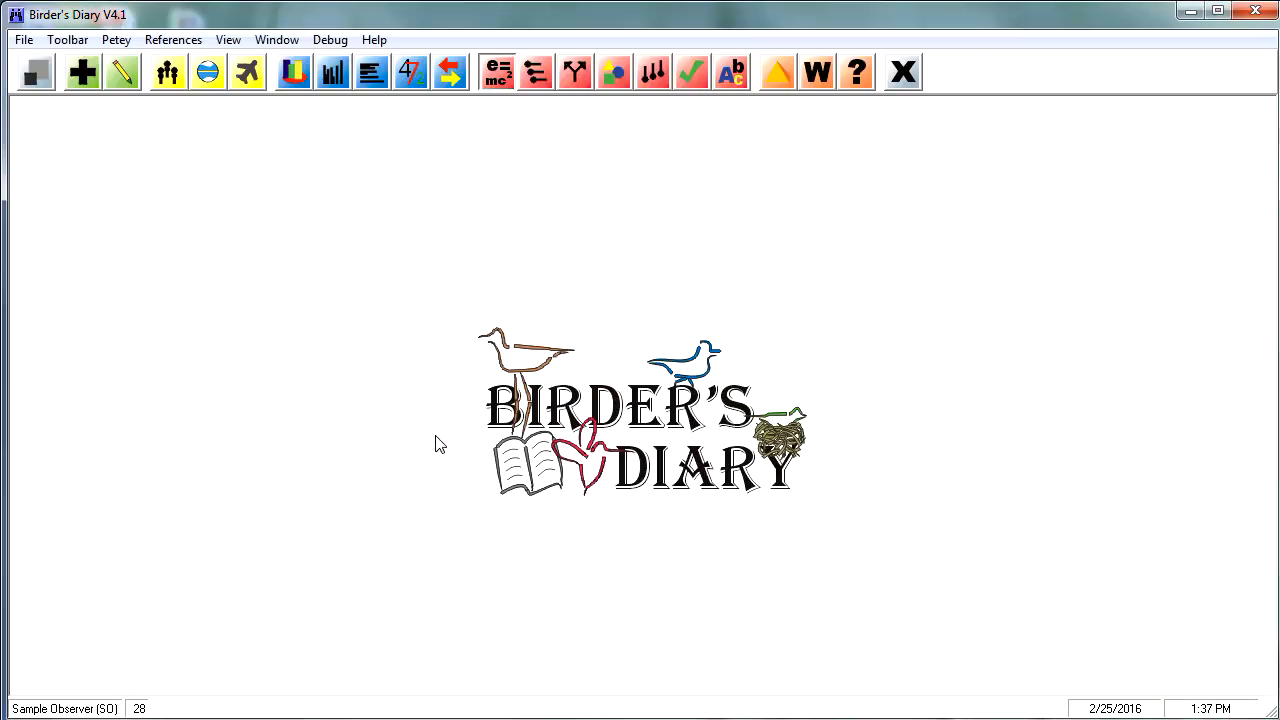
{"action": "left_click", "coordinate": [83, 78]}
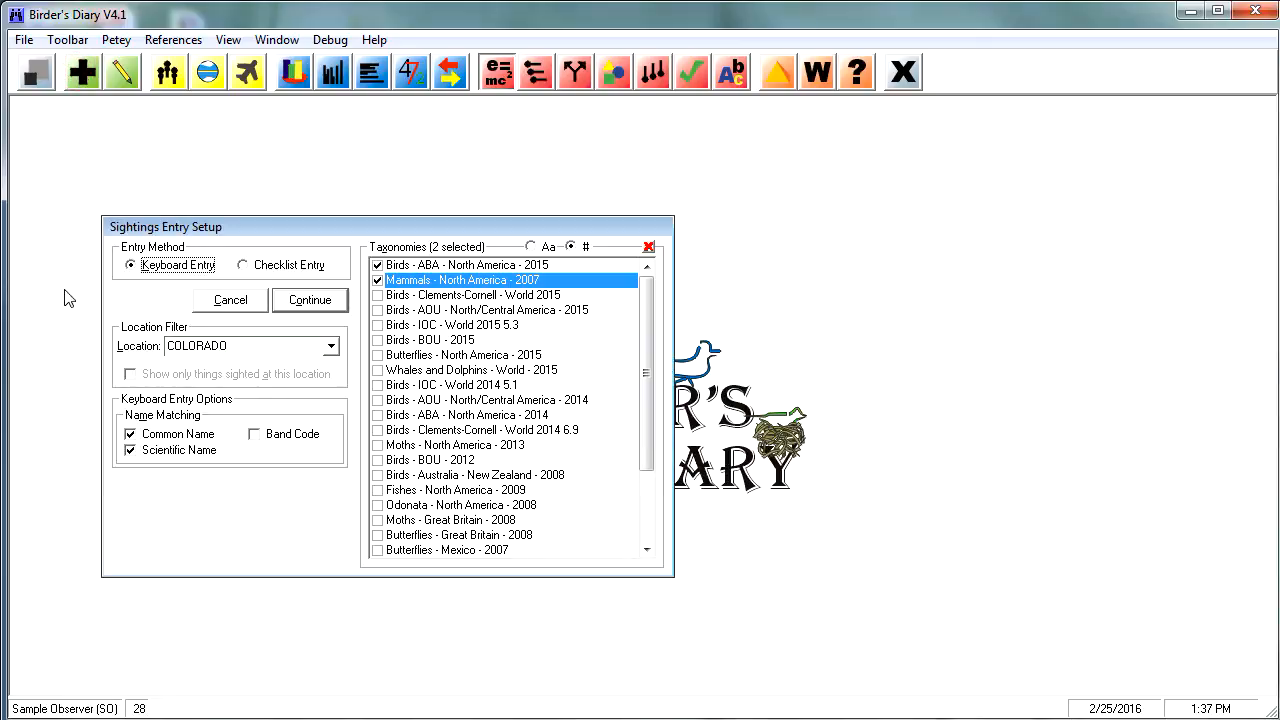
{"action": "left_click", "coordinate": [243, 266]}
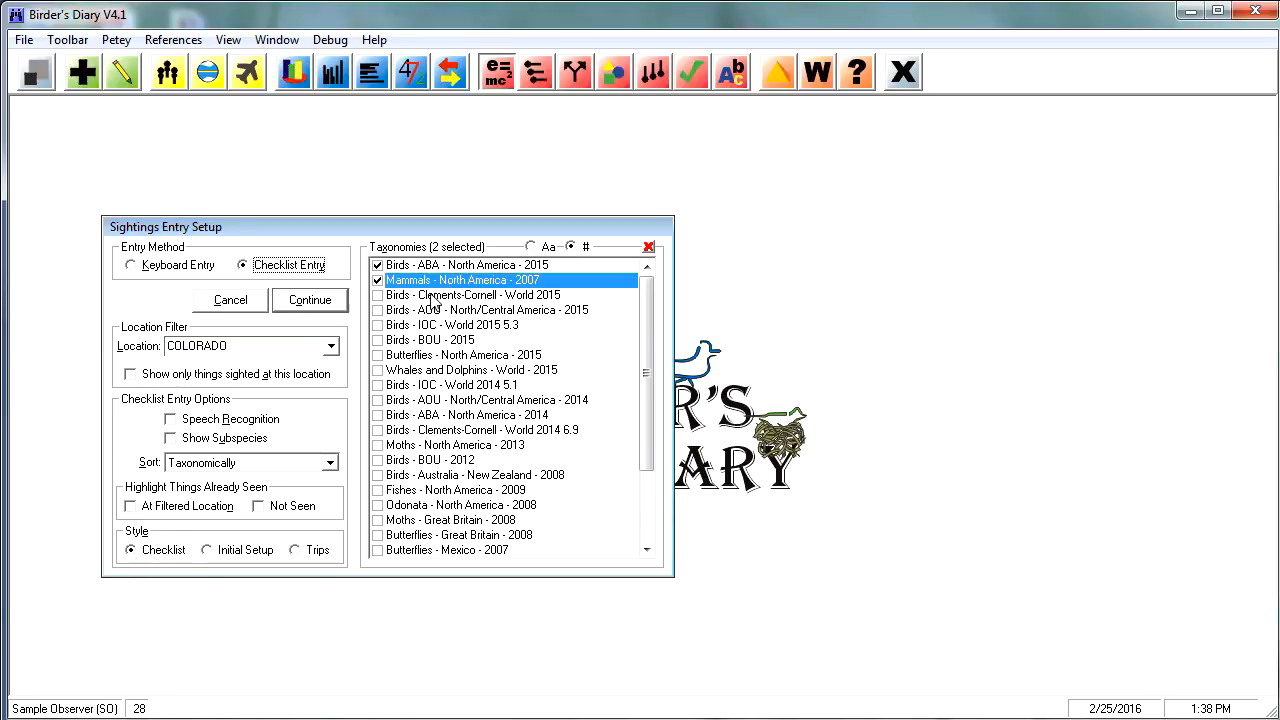
{"action": "left_click", "coordinate": [307, 303]}
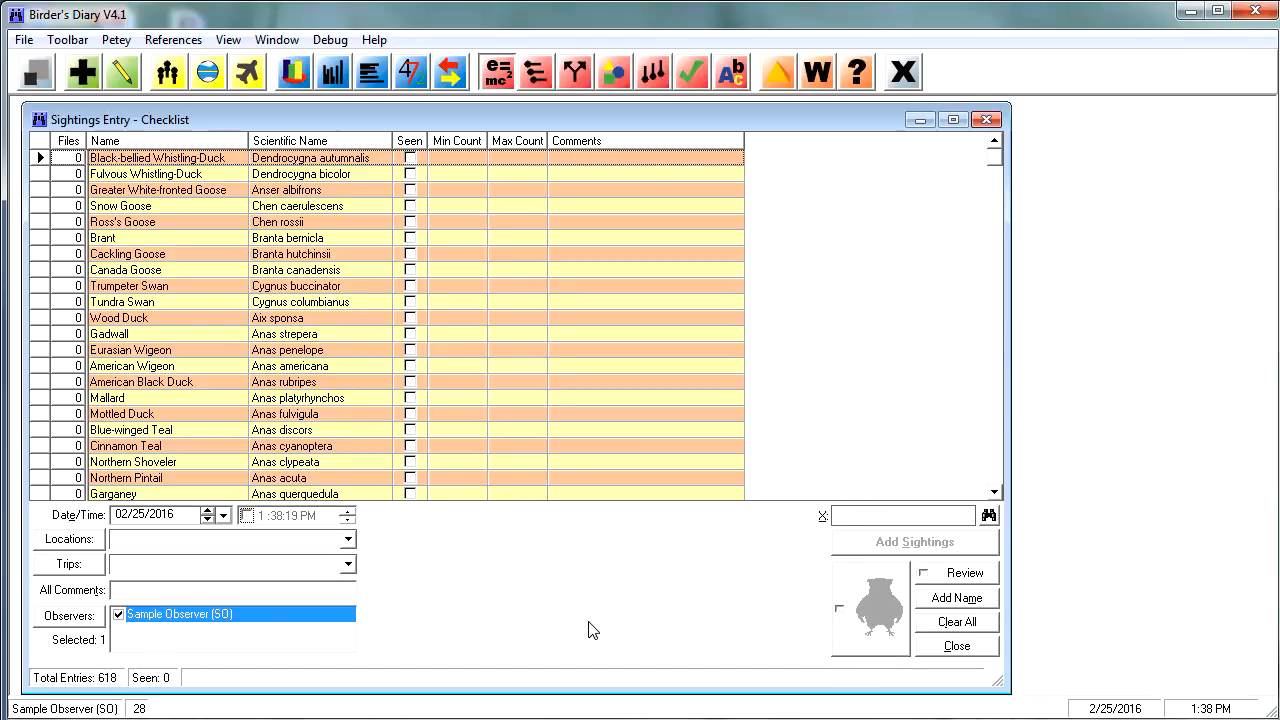
{"action": "left_click", "coordinate": [318, 337]}
Step: Set the checklist's location to COLORADO and narrow the checklist window to just fit its columns
{"action": "left_click", "coordinate": [131, 538]}
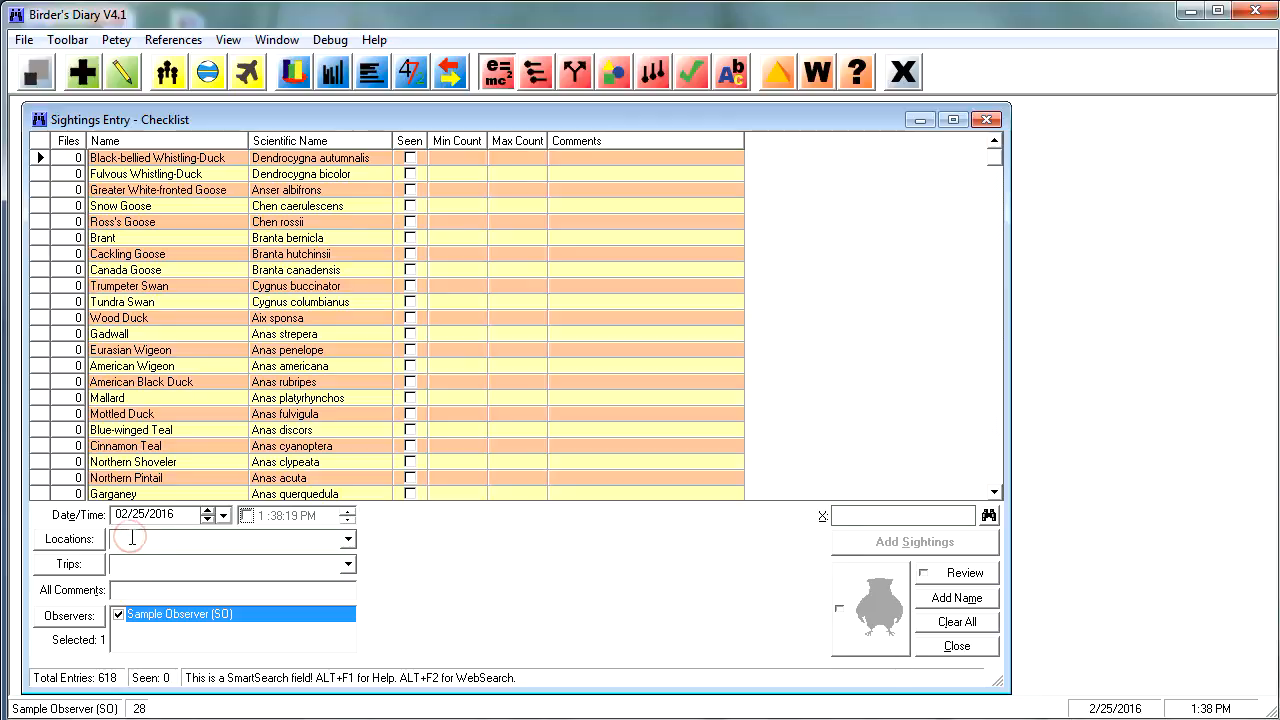
{"action": "type", "text": "color"}
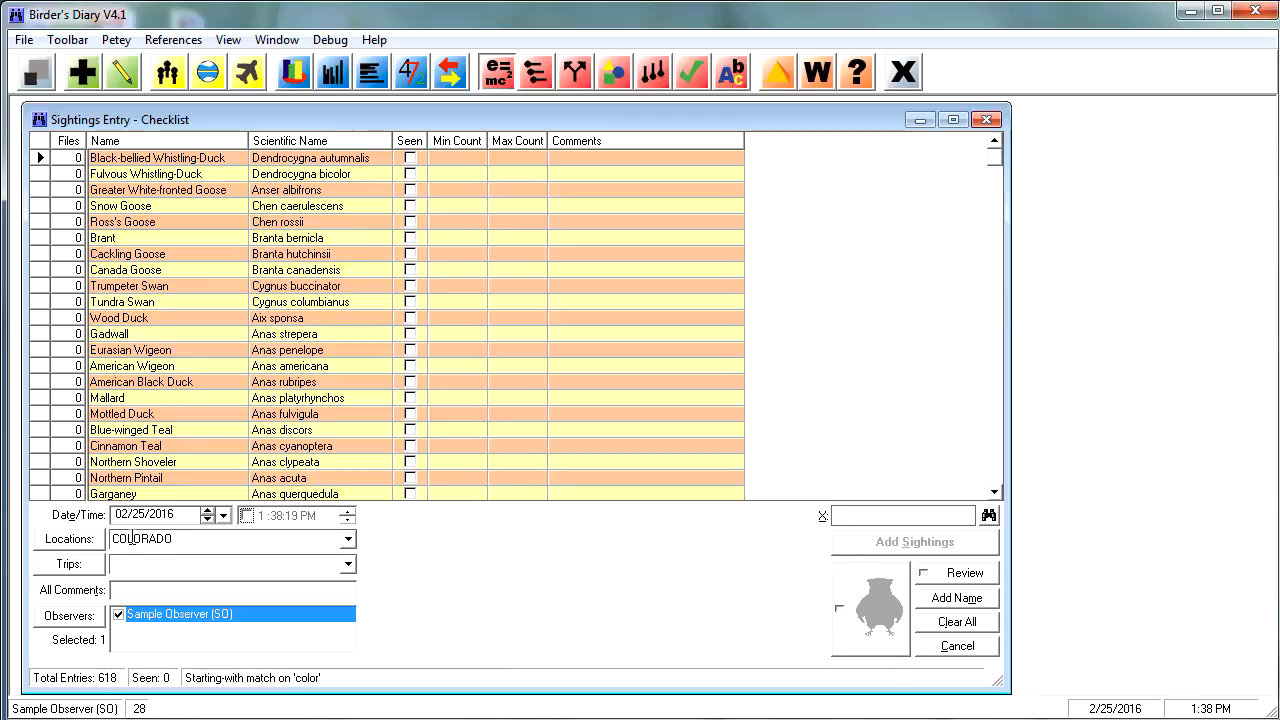
{"action": "key", "text": "Tab"}
{"action": "key", "text": "Tab"}
{"action": "key", "text": "Tab"}
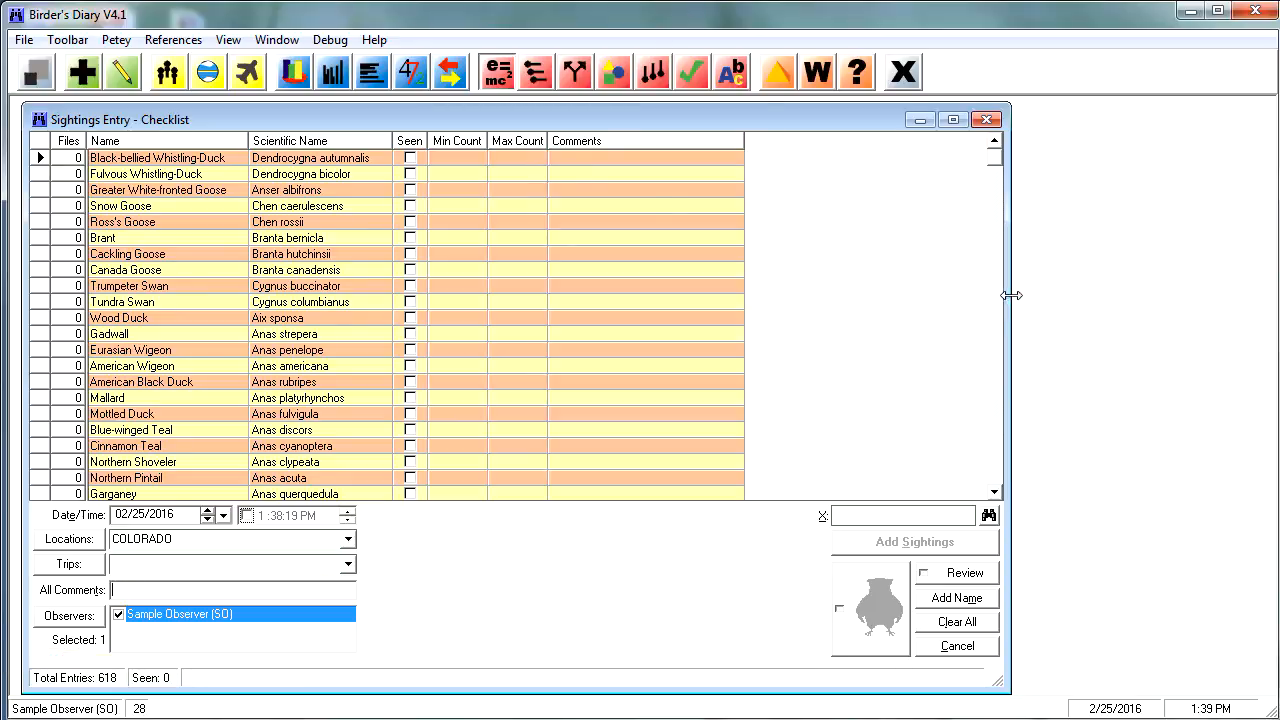
{"action": "left_click_drag", "start_coordinate": [1009, 305], "coordinate": [785, 324]}
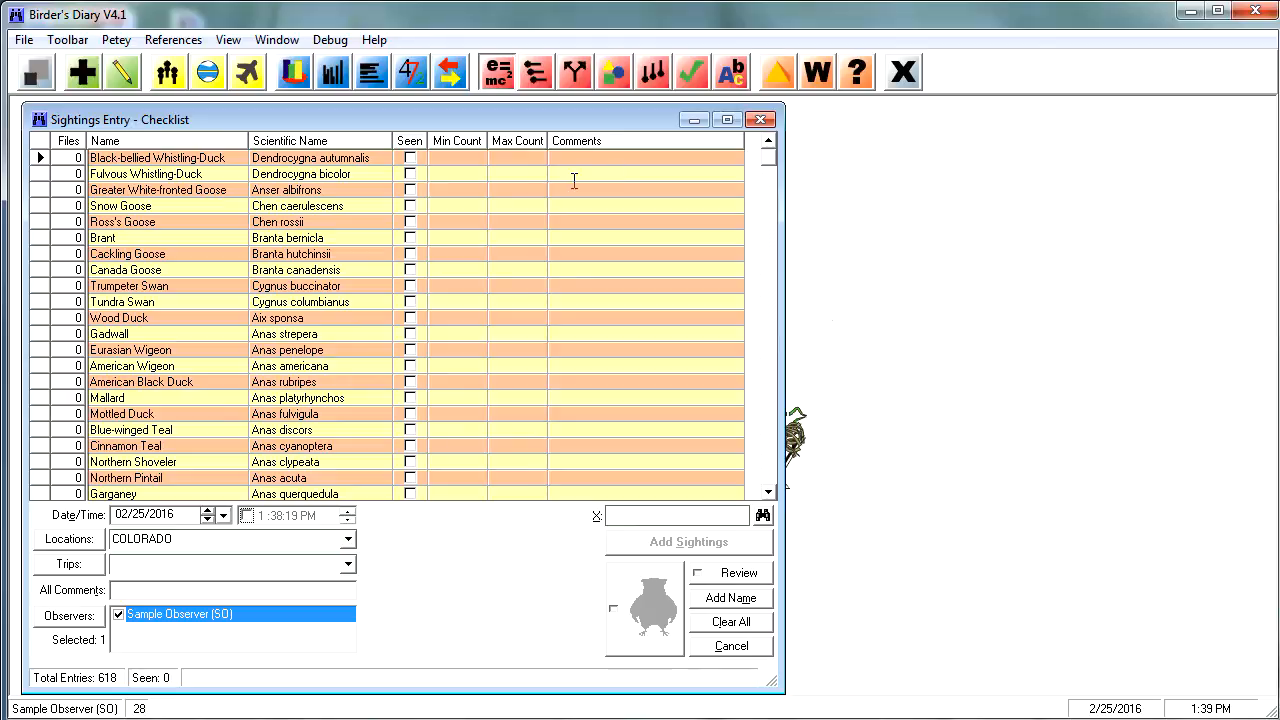
Step: Mark Tundra Swan as seen and turn off new lifer alerts for this entry session
{"action": "left_click", "coordinate": [410, 302]}
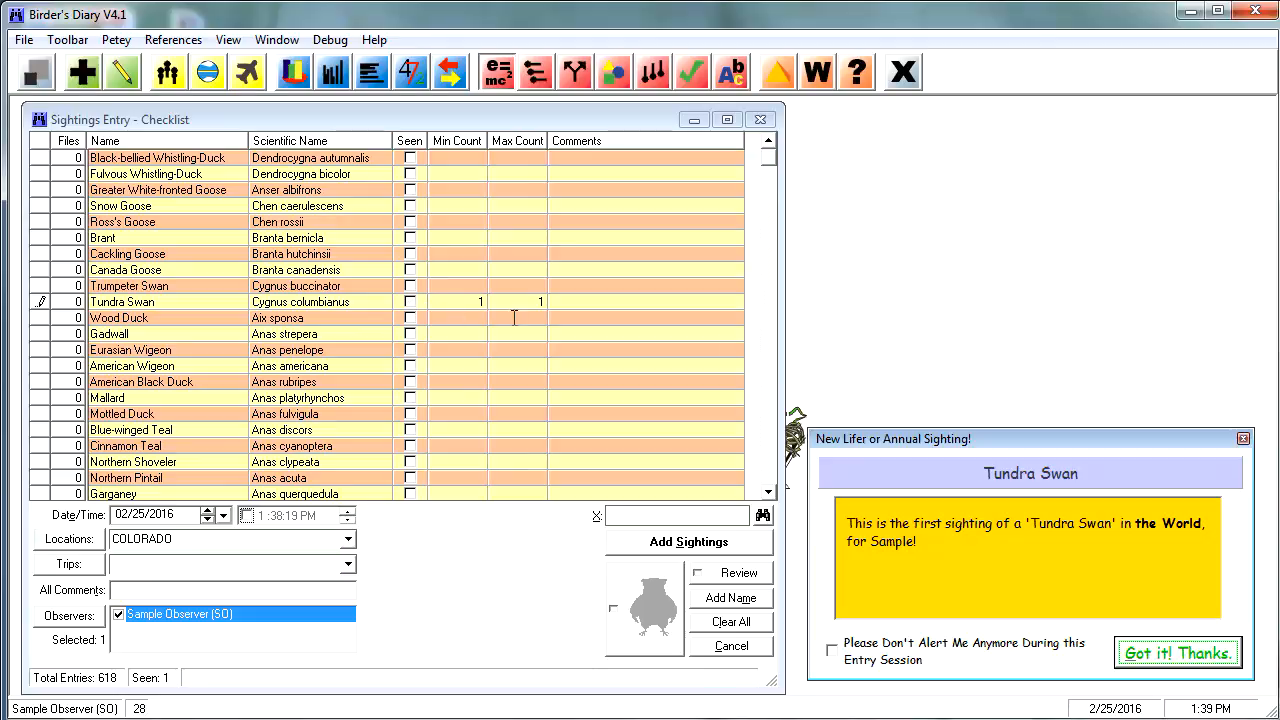
{"action": "left_click", "coordinate": [836, 652]}
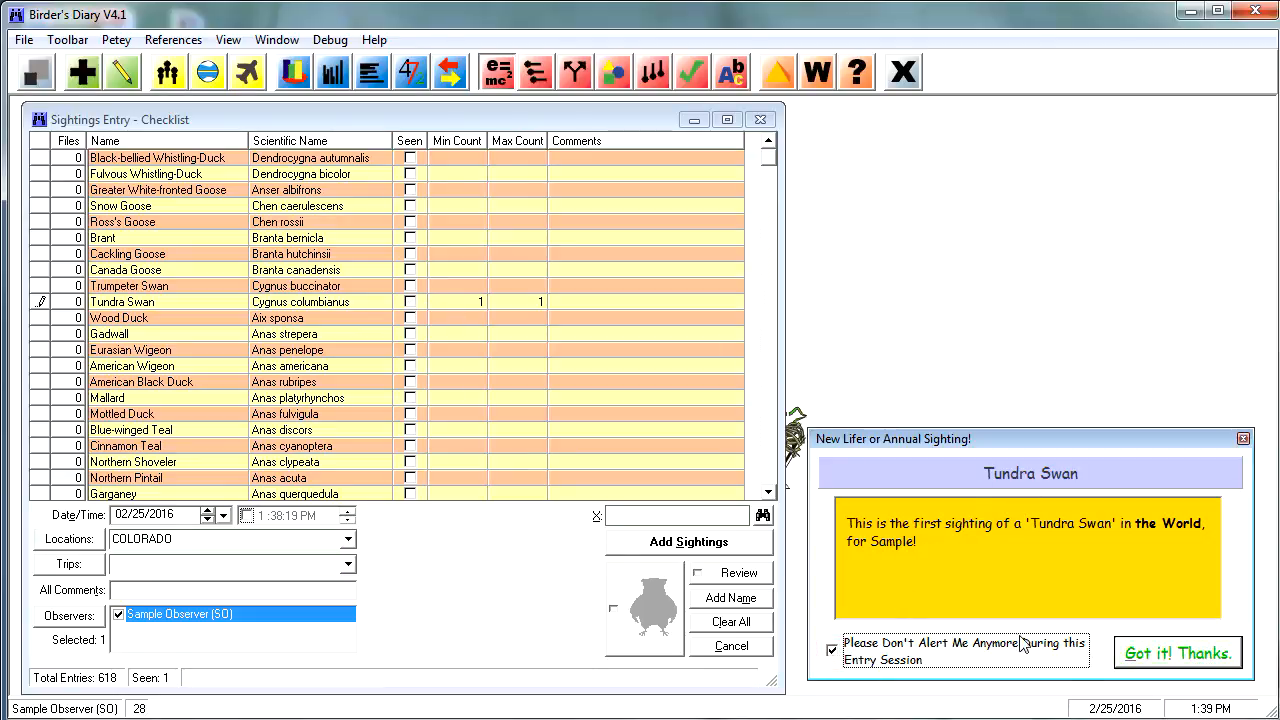
{"action": "left_click", "coordinate": [1185, 655]}
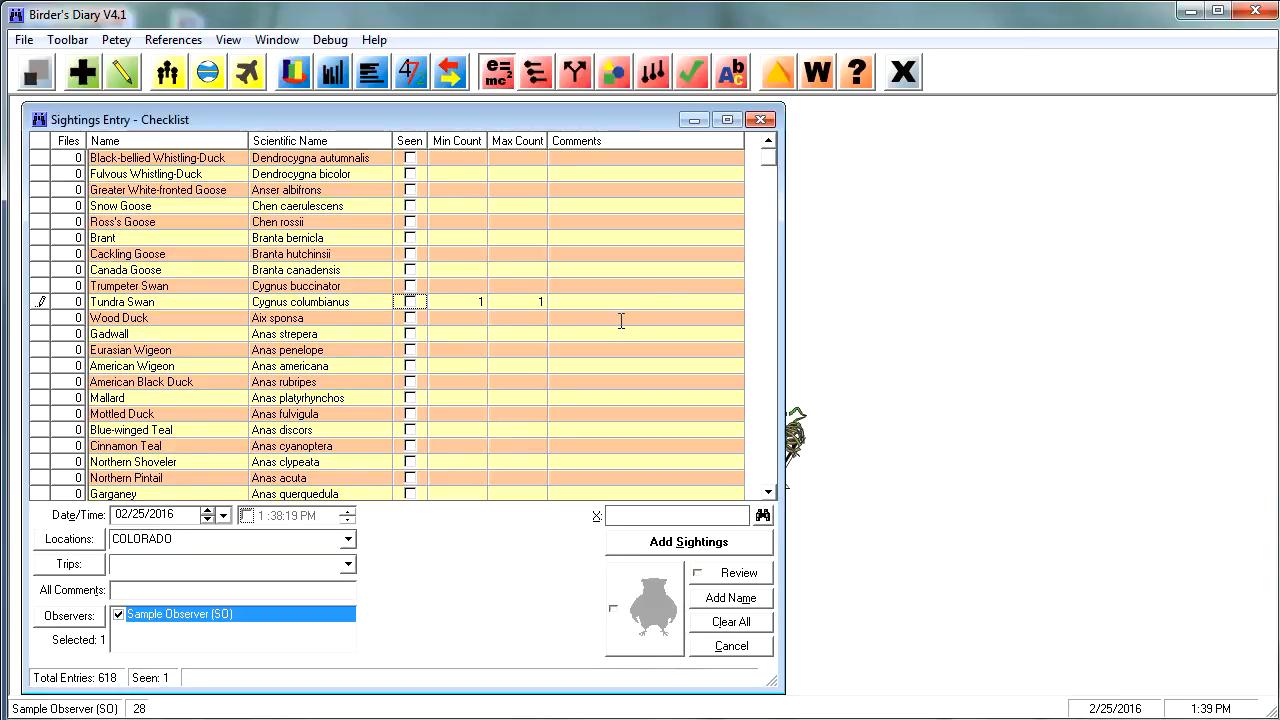
Step: Mark Gadwall, American Black Duck and Blue-winged Teal as seen, giving American Black Duck the comment "saw this there"
{"action": "left_click", "coordinate": [410, 334]}
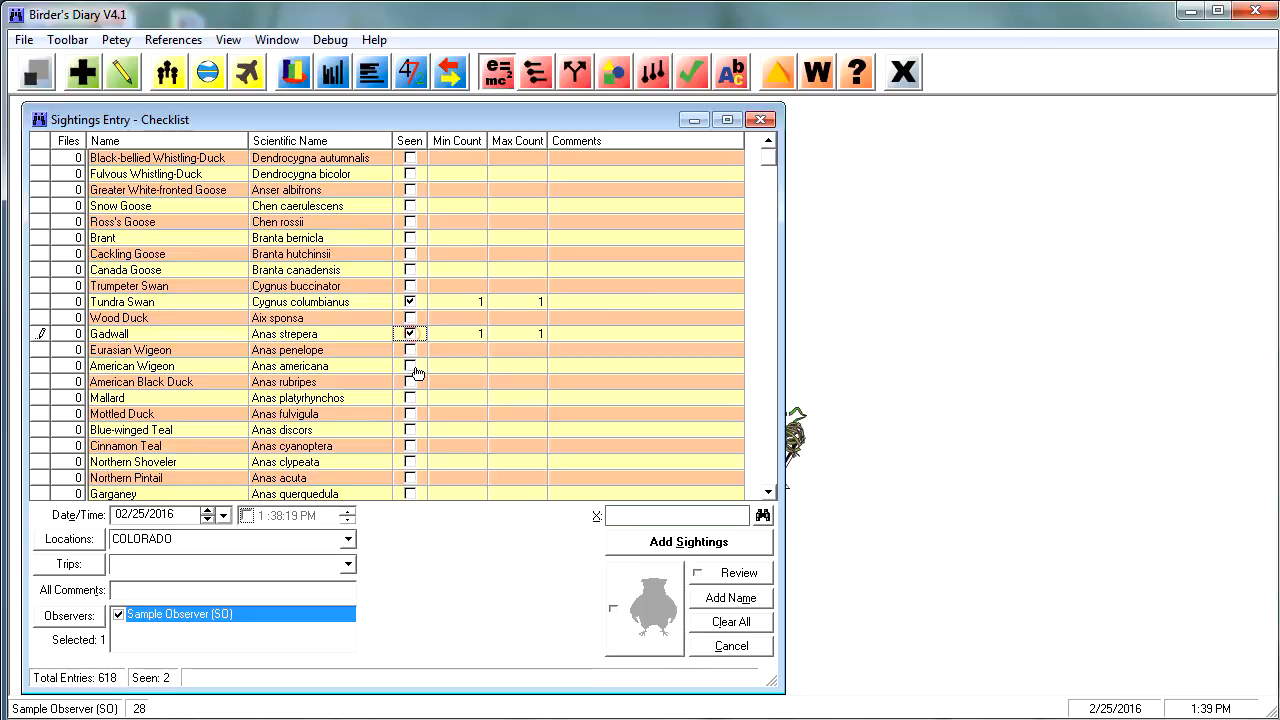
{"action": "left_click", "coordinate": [410, 381]}
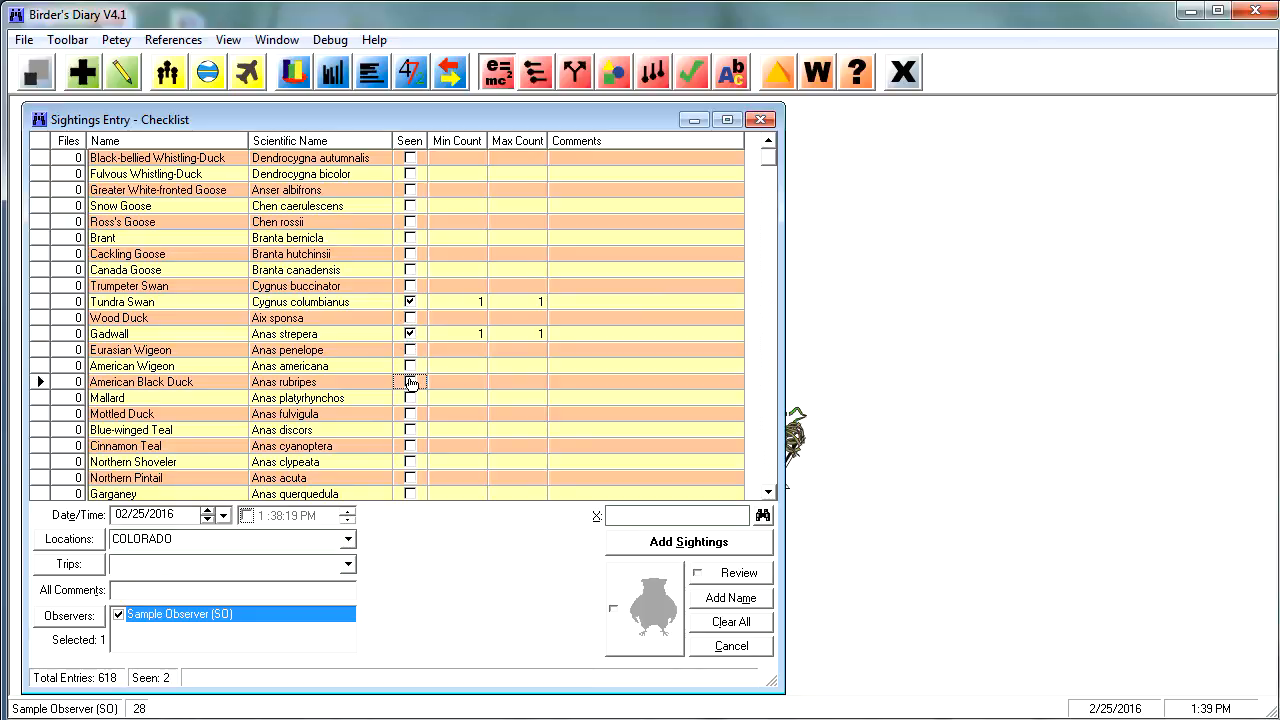
{"action": "left_click", "coordinate": [586, 380]}
{"action": "type", "text": "saw this there"}
{"action": "left_click", "coordinate": [410, 430]}
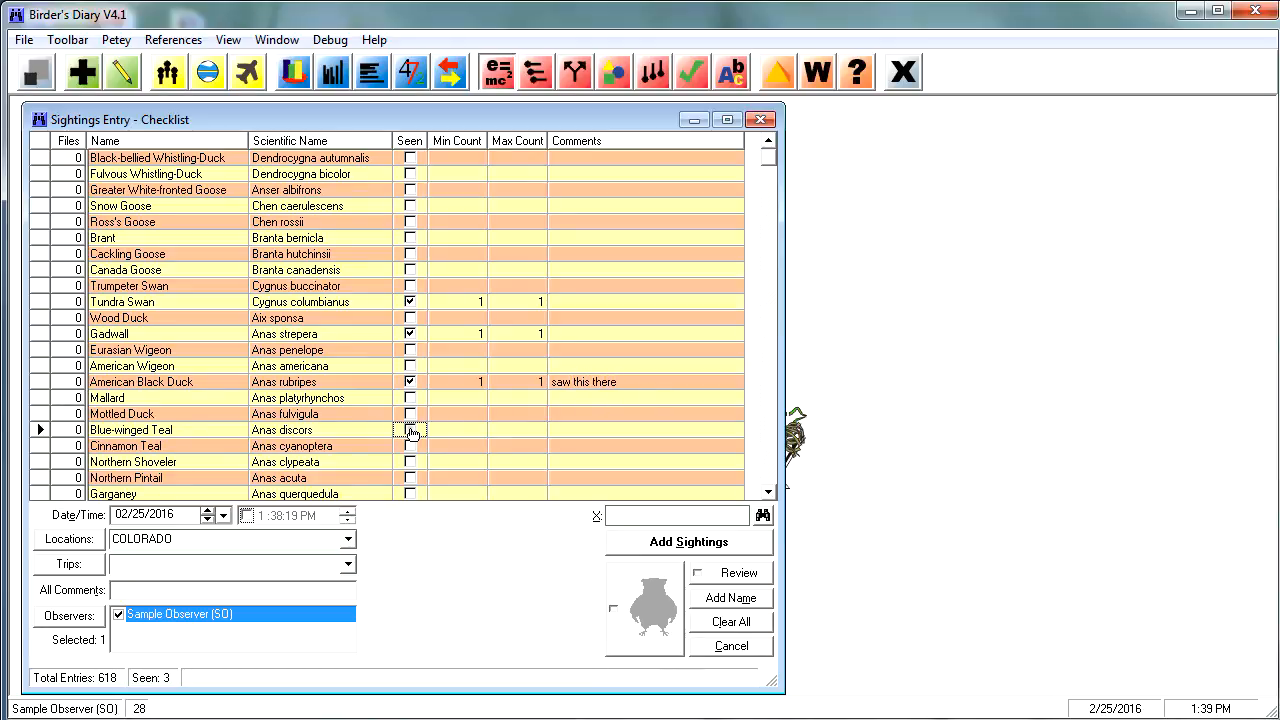
{"action": "left_click", "coordinate": [410, 430]}
Step: Mark Green-winged Teal as seen in the checklist
{"action": "left_click", "coordinate": [447, 462]}
{"action": "key", "text": "shift+Tab"}
{"action": "key", "text": "Down"}
{"action": "key", "text": "Down"}
{"action": "key", "text": "Down"}
{"action": "key", "text": "Down"}
{"action": "key", "text": "Down"}
{"action": "key", "text": "Down"}
{"action": "key", "text": "Down"}
{"action": "key", "text": "Up"}
{"action": "key", "text": "Up"}
{"action": "key", "text": "Up"}
{"action": "key", "text": "Up"}
{"action": "key", "text": "Up"}
{"action": "key", "text": "Up"}
{"action": "key", "text": "Up"}
{"action": "key", "text": "Up"}
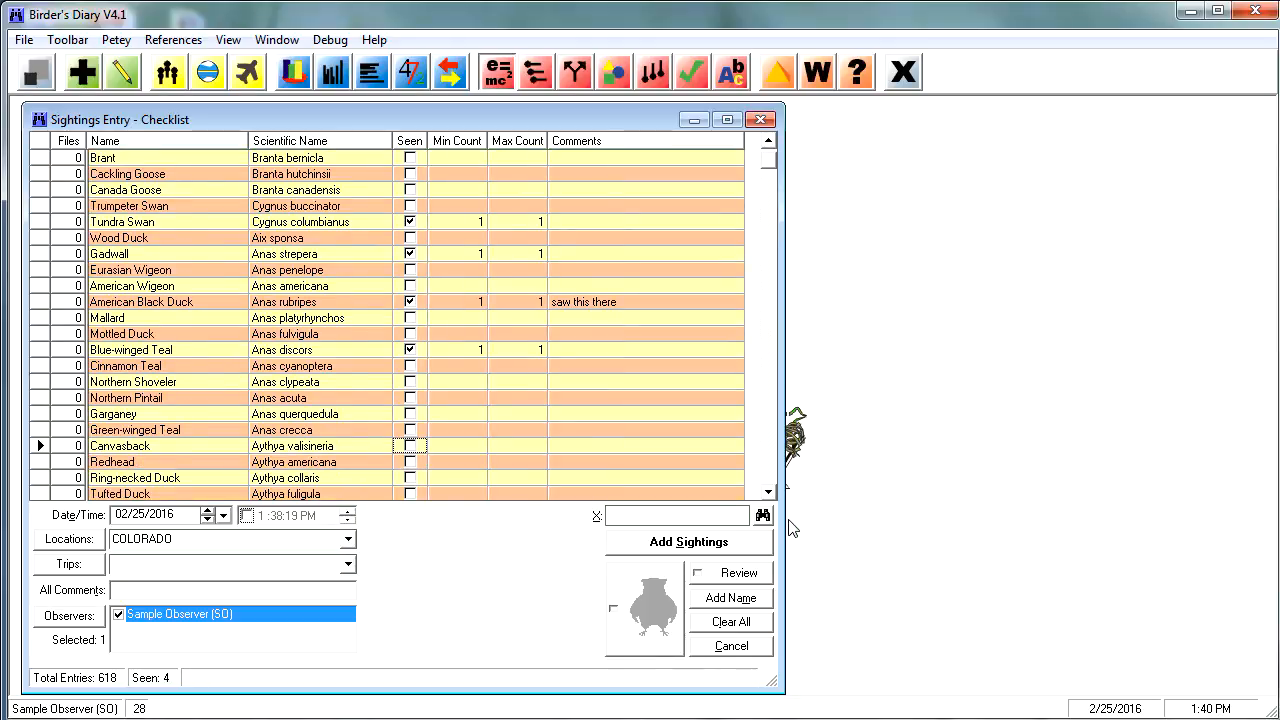
{"action": "key", "text": "Up"}
{"action": "key", "text": "Up"}
{"action": "key", "text": "Up"}
{"action": "key", "text": "Down"}
{"action": "key", "text": "Down"}
{"action": "key", "text": "Down"}
{"action": "key", "text": "Down"}
{"action": "key", "text": "Down"}
{"action": "key", "text": "Down"}
{"action": "key", "text": "Down"}
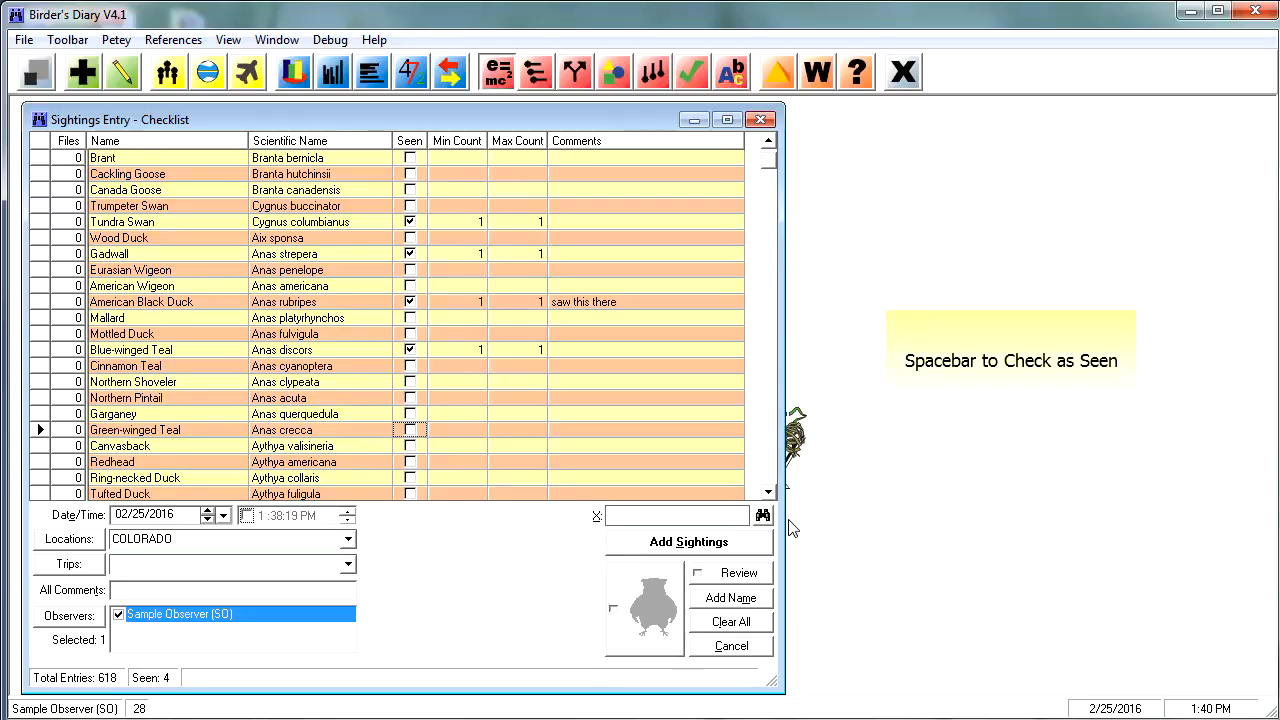
{"action": "key", "text": "space"}
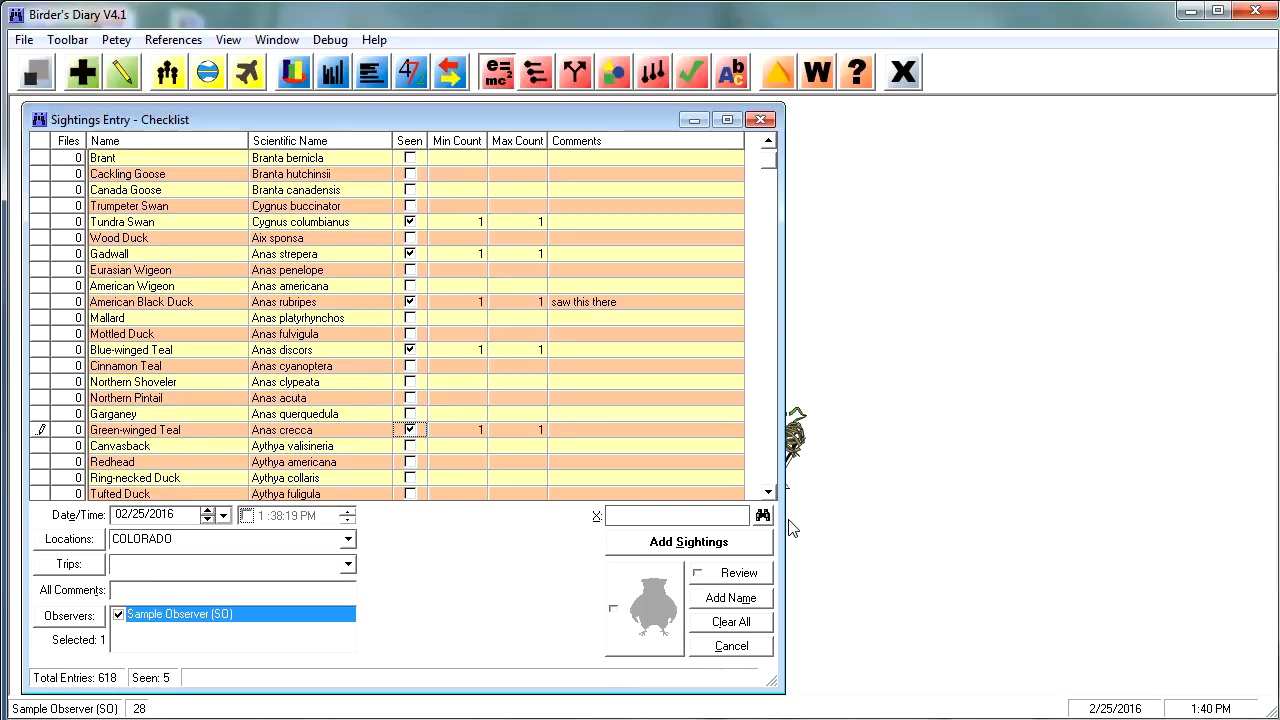
Step: Mark Harlequin Duck as seen with a minimum count of 4 and a maximum count of 8
{"action": "key", "text": "Down"}
{"action": "key", "text": "Down"}
{"action": "key", "text": "Down"}
{"action": "key", "text": "Down"}
{"action": "key", "text": "Down"}
{"action": "key", "text": "Down"}
{"action": "key", "text": "Down"}
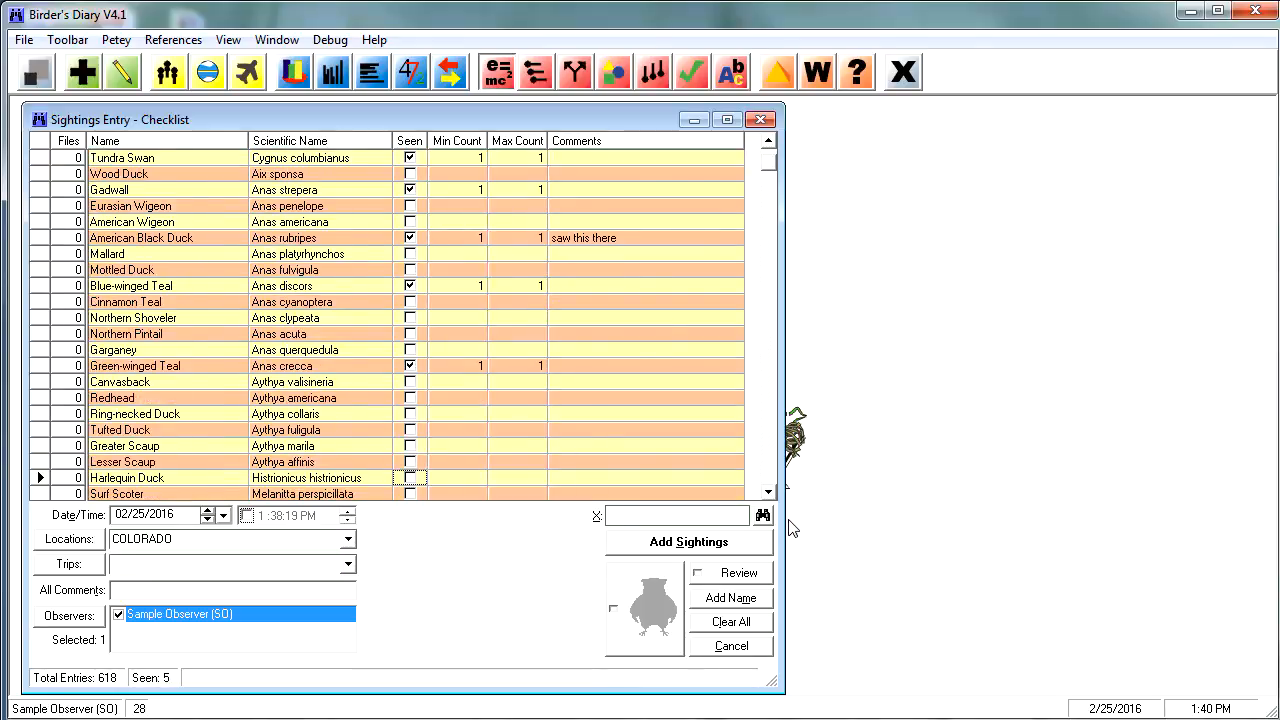
{"action": "key", "text": "space"}
{"action": "key", "text": "Tab"}
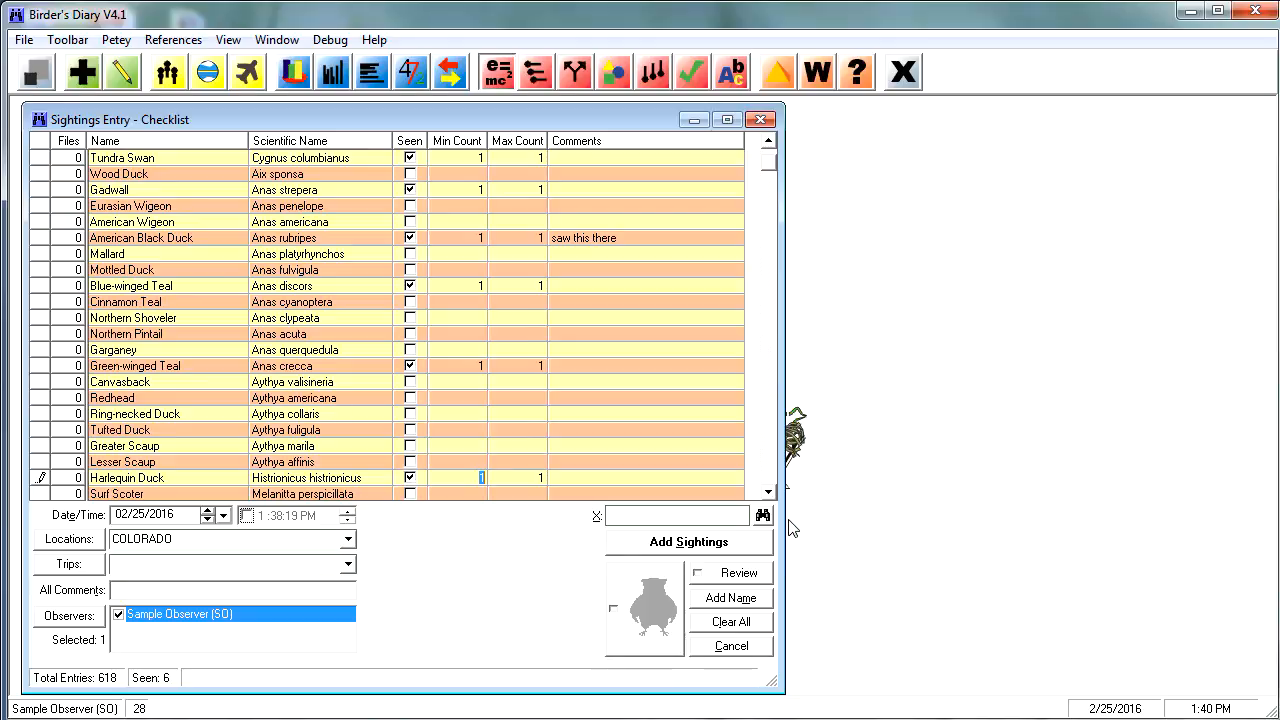
{"action": "type", "text": "4"}
{"action": "key", "text": "Tab"}
{"action": "type", "text": "6"}
{"action": "key", "text": "Down"}
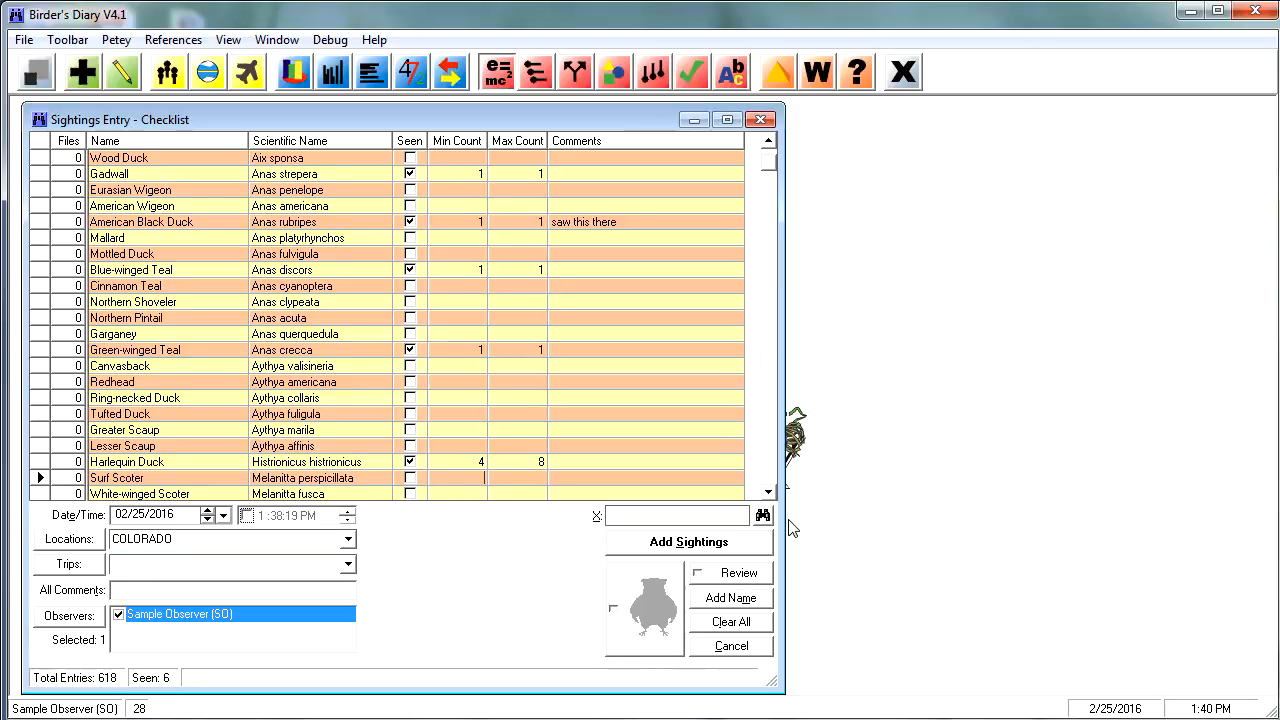
Step: Mark Long-tailed Duck as seen with a count of 2 and Bufflehead with a count of 3
{"action": "key", "text": "shift+Tab"}
{"action": "key", "text": "Down"}
{"action": "key", "text": "Down"}
{"action": "key", "text": "Down"}
{"action": "key", "text": "Down"}
{"action": "key", "text": "Down"}
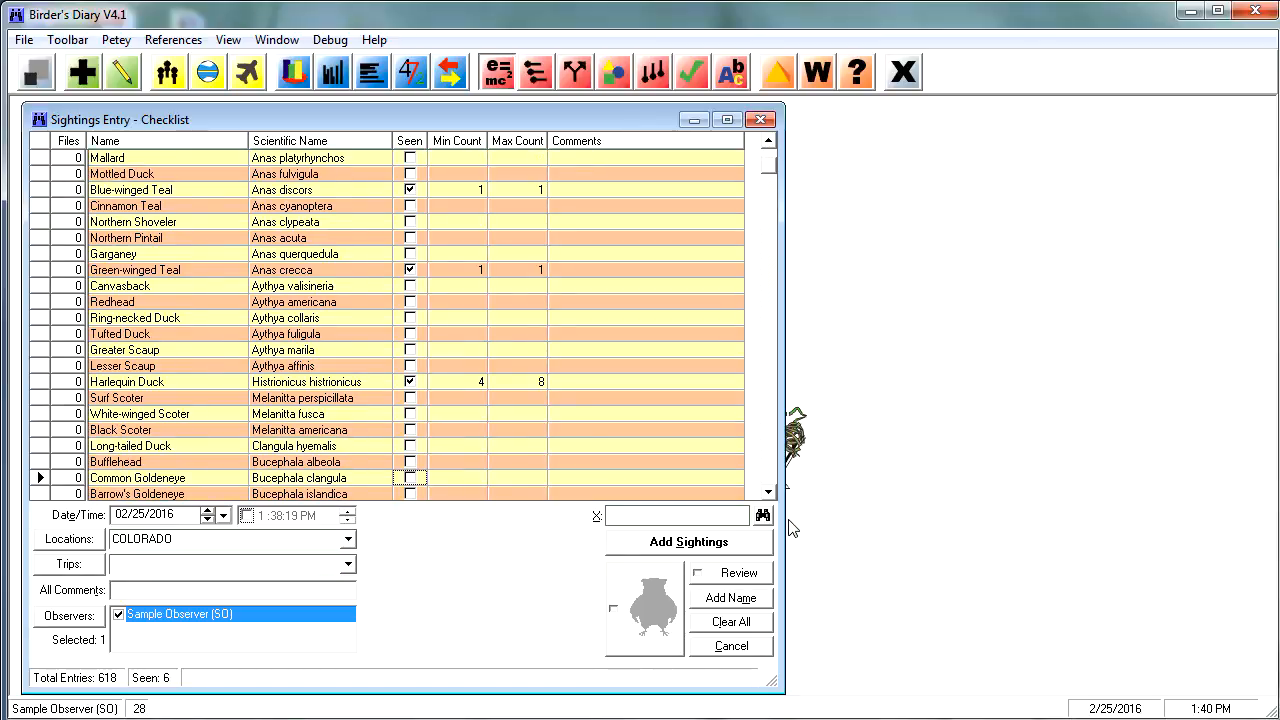
{"action": "key", "text": "Tab"}
{"action": "key", "text": "Up"}
{"action": "key", "text": "Up"}
{"action": "type", "text": "2"}
{"action": "key", "text": "Down"}
{"action": "type", "text": "3"}
Step: Mark Ruddy Duck as seen by entering a count of 18
{"action": "key", "text": "Down"}
{"action": "key", "text": "Down"}
{"action": "key", "text": "Down"}
{"action": "key", "text": "Down"}
{"action": "key", "text": "Down"}
{"action": "key", "text": "Down"}
{"action": "key", "text": "Down"}
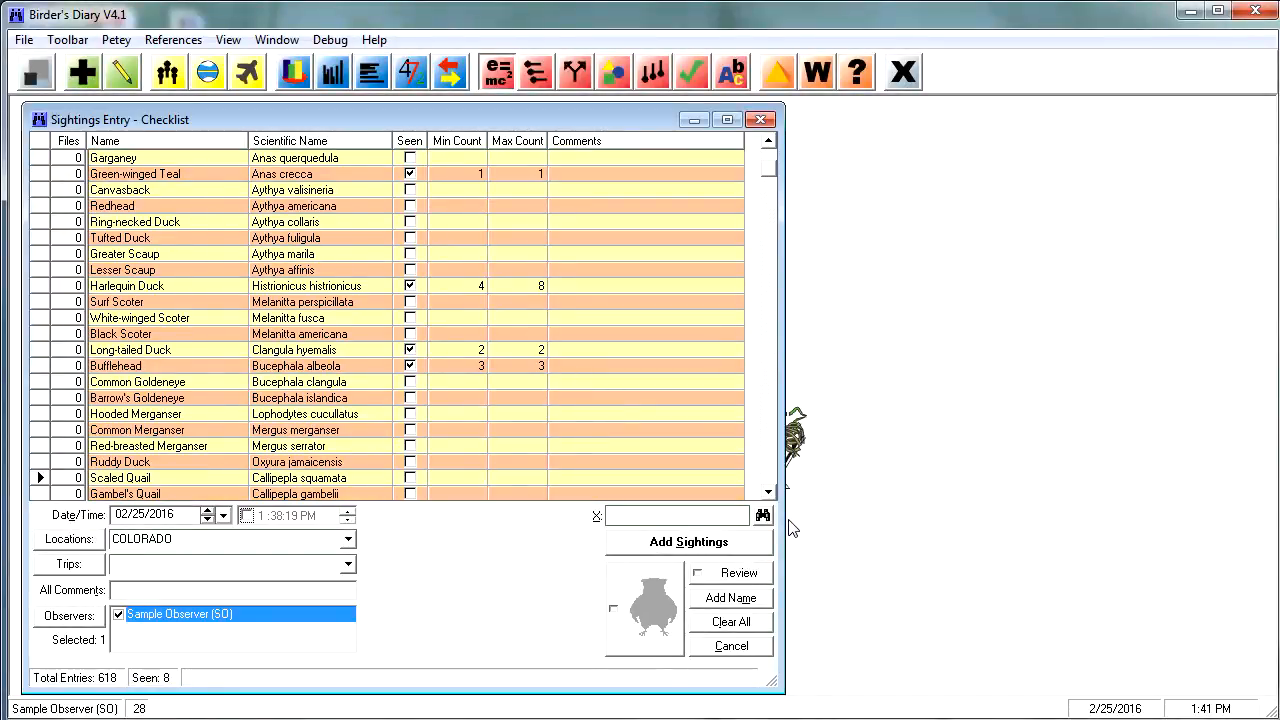
{"action": "key", "text": "Up"}
{"action": "type", "text": "18"}
{"action": "key", "text": "Return"}
Step: Mark Northern Bobwhite as seen by entering a count of 4
{"action": "key", "text": "Down"}
{"action": "key", "text": "Down"}
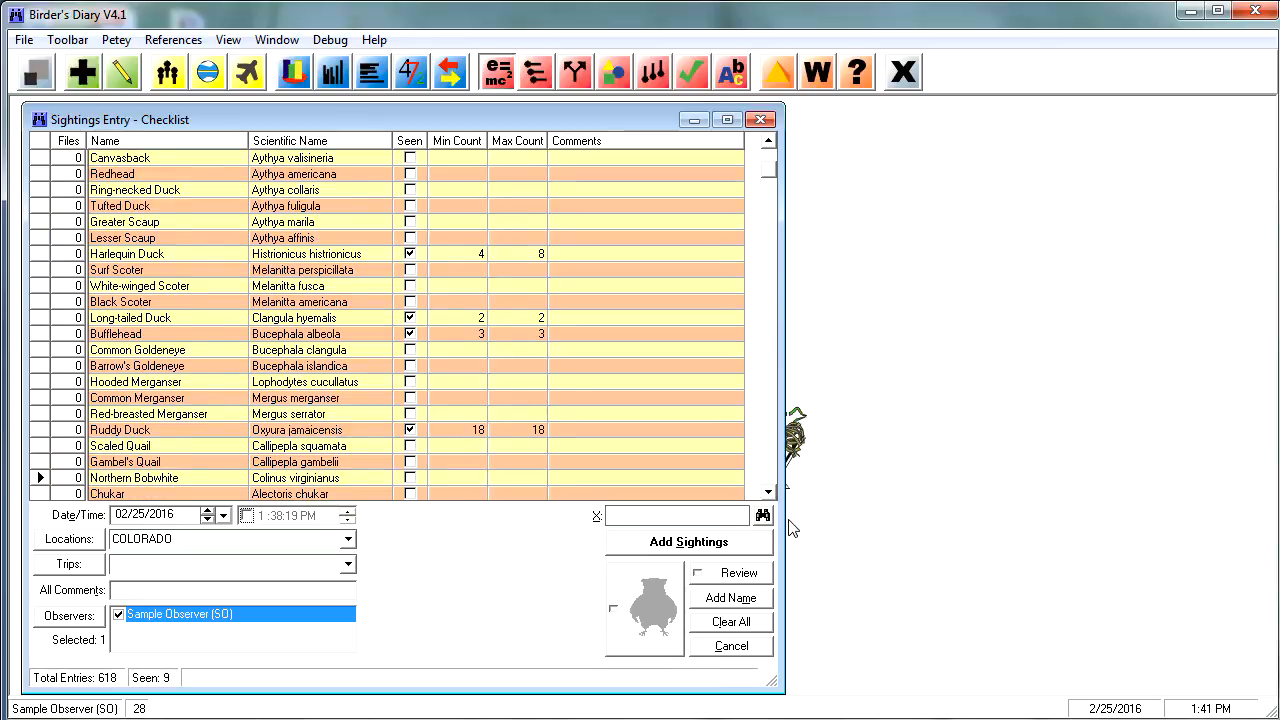
{"action": "type", "text": "4"}
{"action": "key", "text": "Return"}
Step: Look through the checklist species below Northern Bobwhite, down to Arctic Loon
{"action": "key", "text": "Down"}
{"action": "key", "text": "Down"}
{"action": "key", "text": "Down"}
{"action": "key", "text": "Down"}
{"action": "key", "text": "Down"}
{"action": "key", "text": "Down"}
{"action": "key", "text": "Down"}
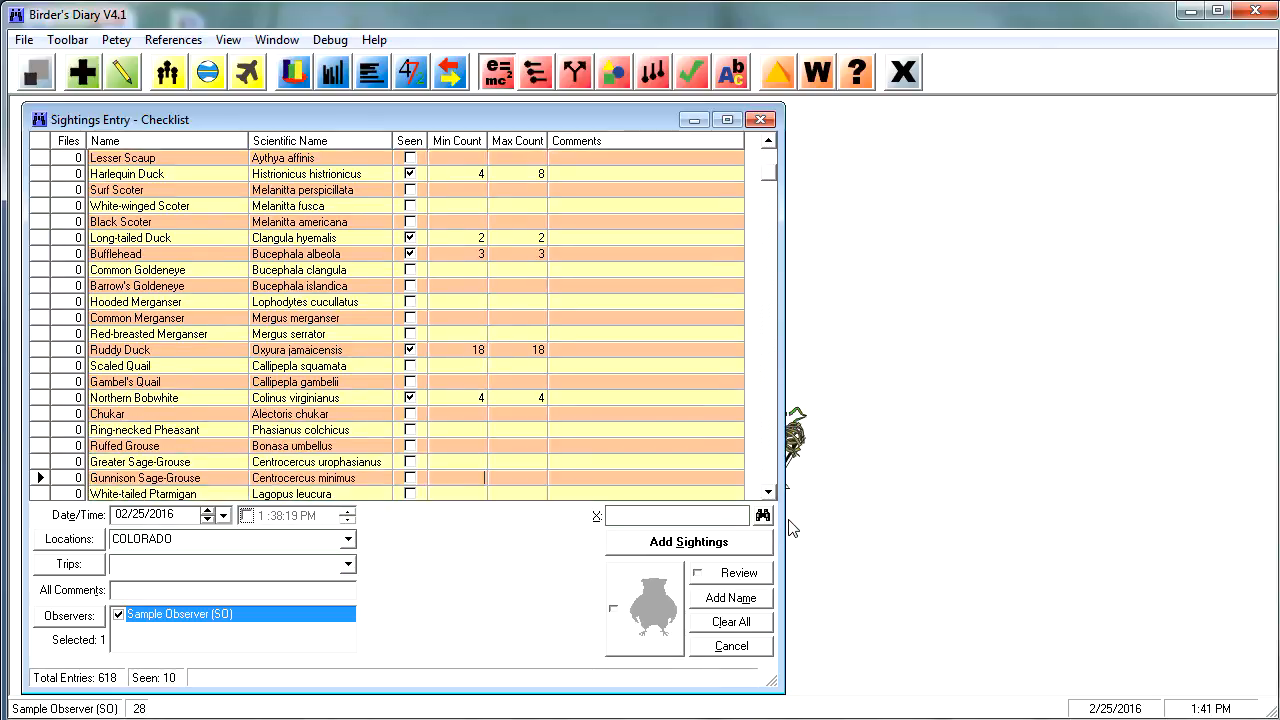
{"action": "key", "text": "Down"}
{"action": "key", "text": "Down"}
{"action": "key", "text": "Down"}
{"action": "key", "text": "Down"}
{"action": "key", "text": "Down"}
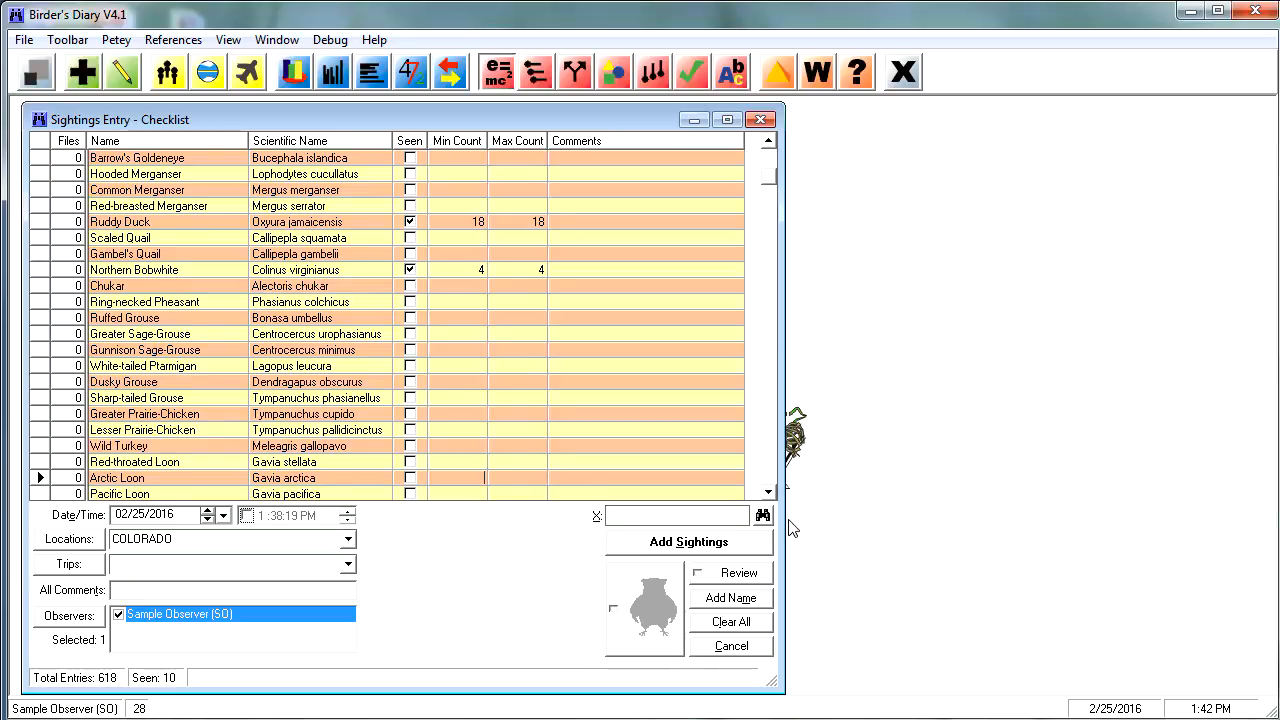
Step: Find Steller's Jay with the abbreviation "stel j" and record minimum 2, maximum 4 and the comment "saw at my feeder"
{"action": "key", "text": "alt+x"}
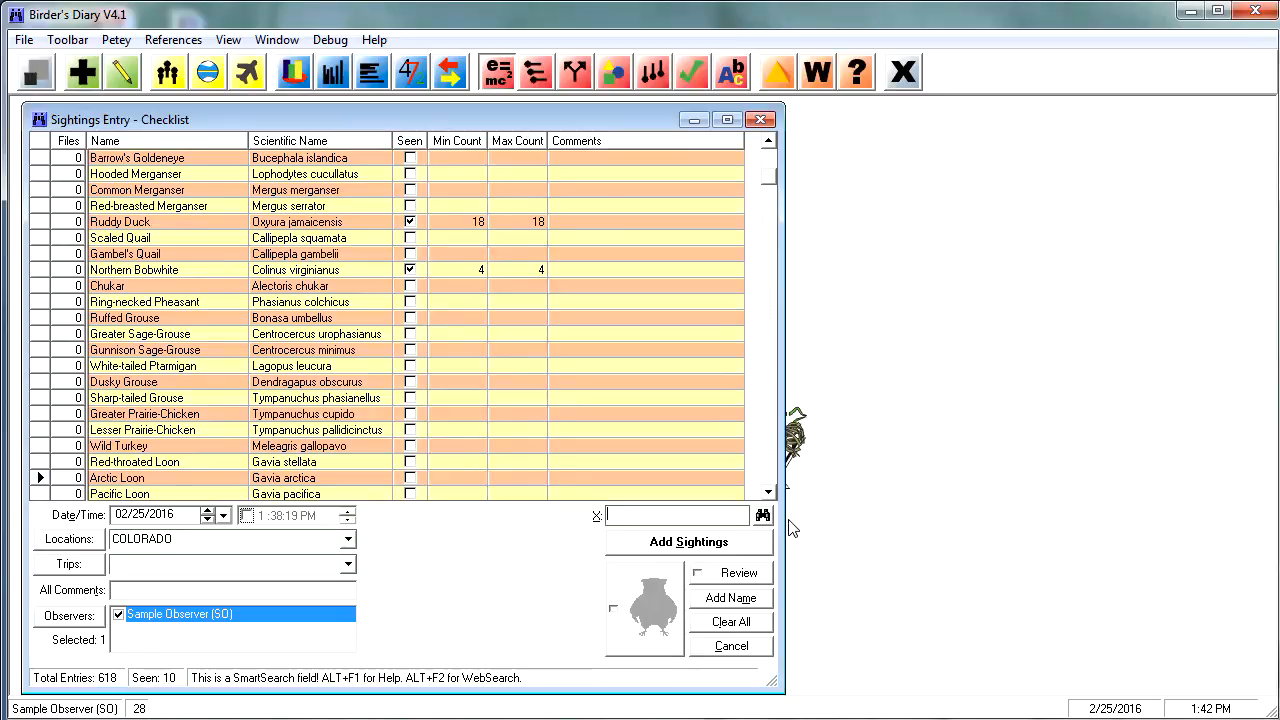
{"action": "type", "text": "stel j"}
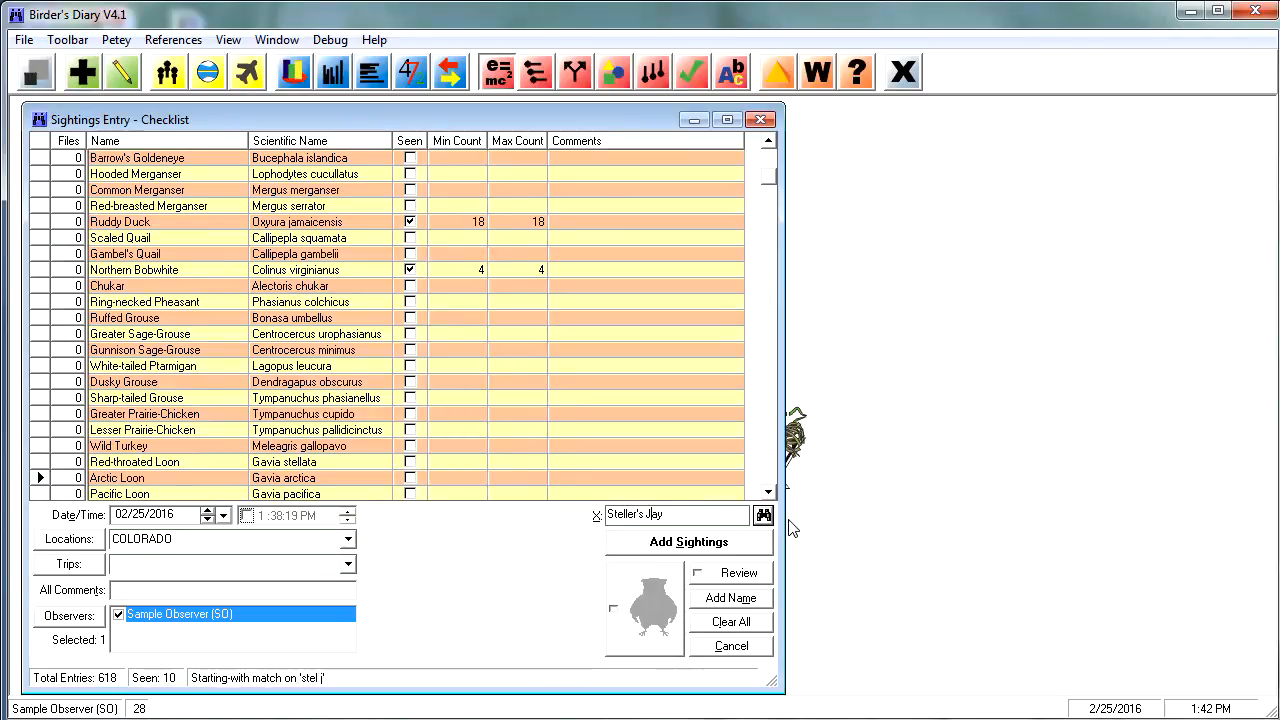
{"action": "key", "text": "Return"}
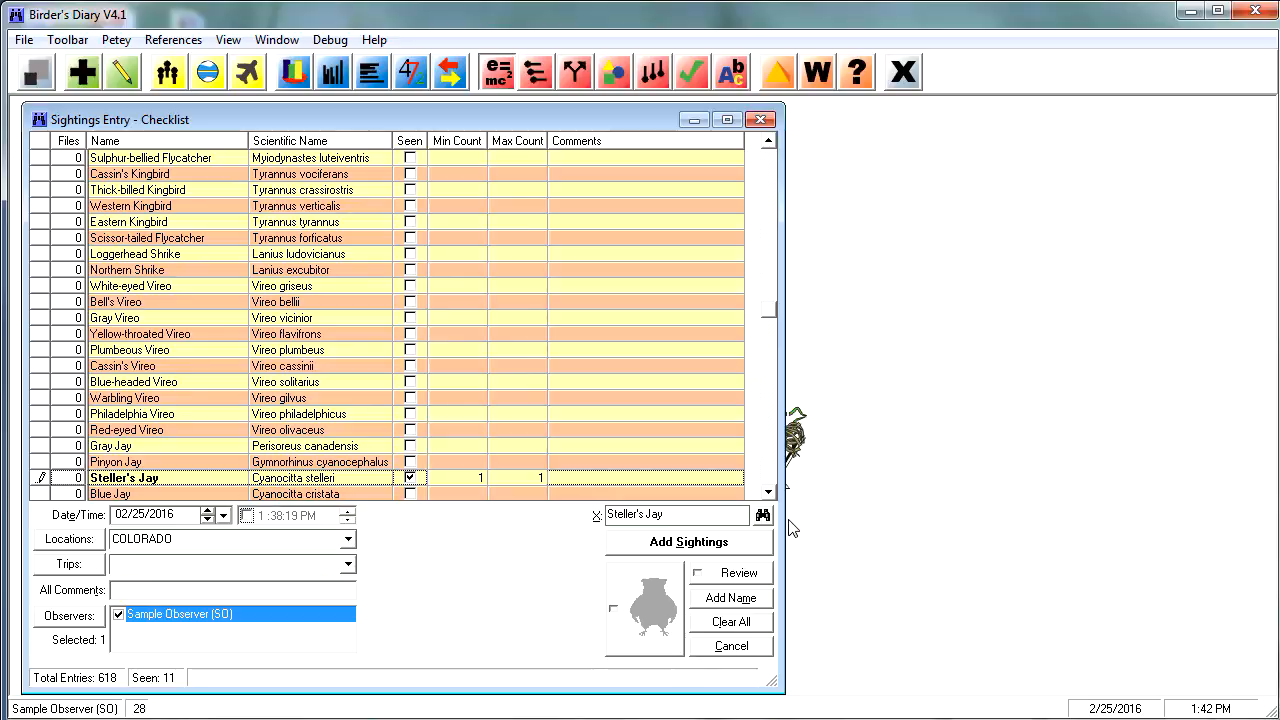
{"action": "key", "text": "Tab"}
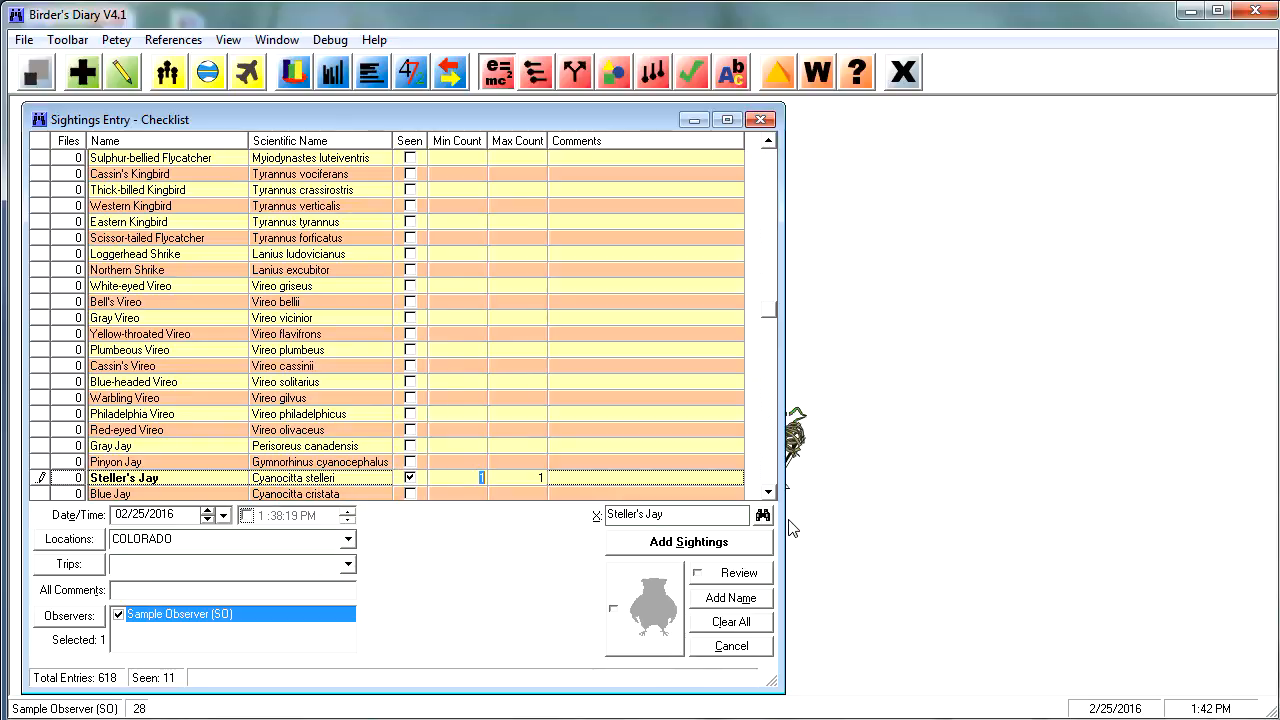
{"action": "type", "text": "2"}
{"action": "key", "text": "Tab"}
{"action": "type", "text": "4"}
{"action": "type", "text": "saw at my feed"}
{"action": "type", "text": "er"}
Step: Find Evening Grosbeak with "eve" and Blue Jay by its name, marking both as seen
{"action": "key", "text": "alt+x"}
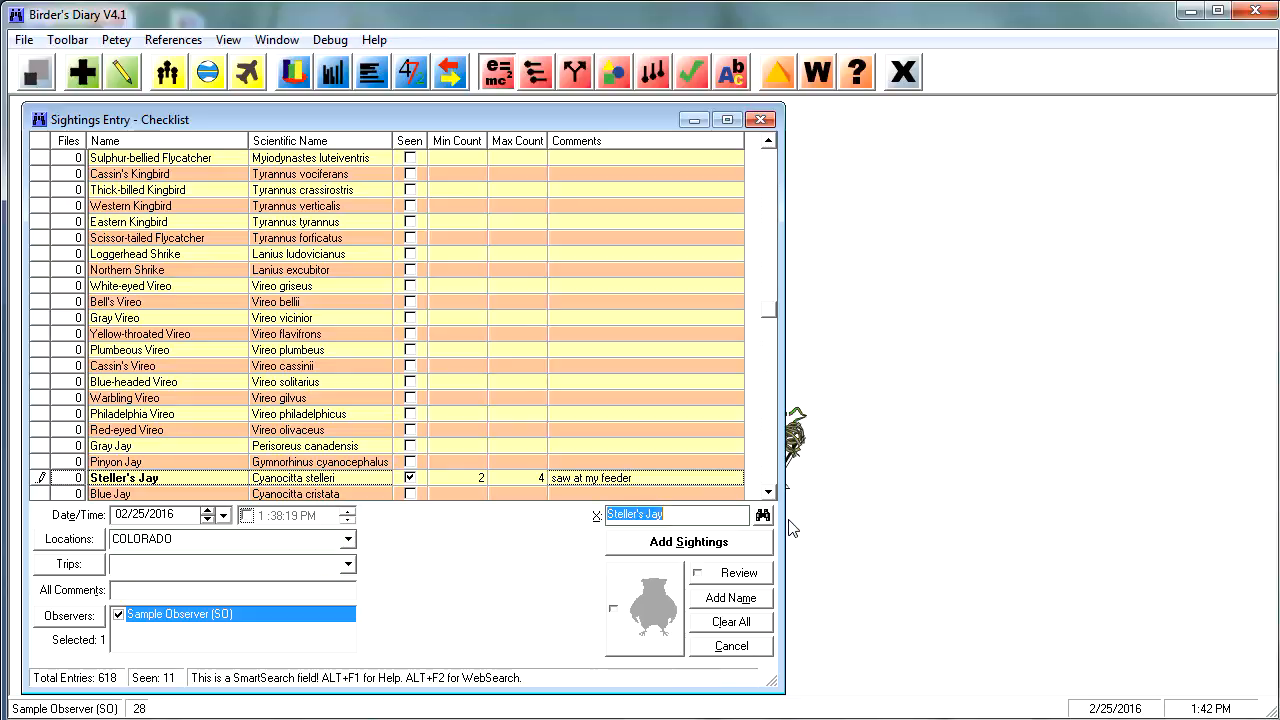
{"action": "type", "text": "eve"}
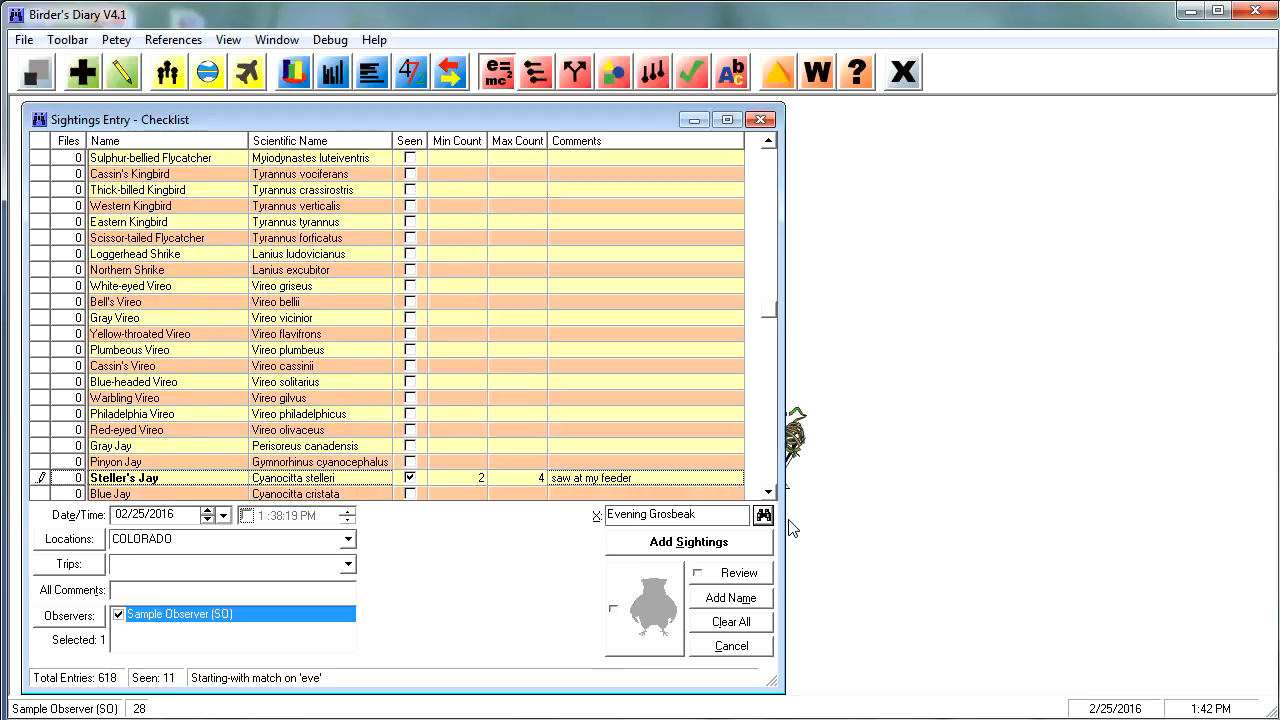
{"action": "key", "text": "Return"}
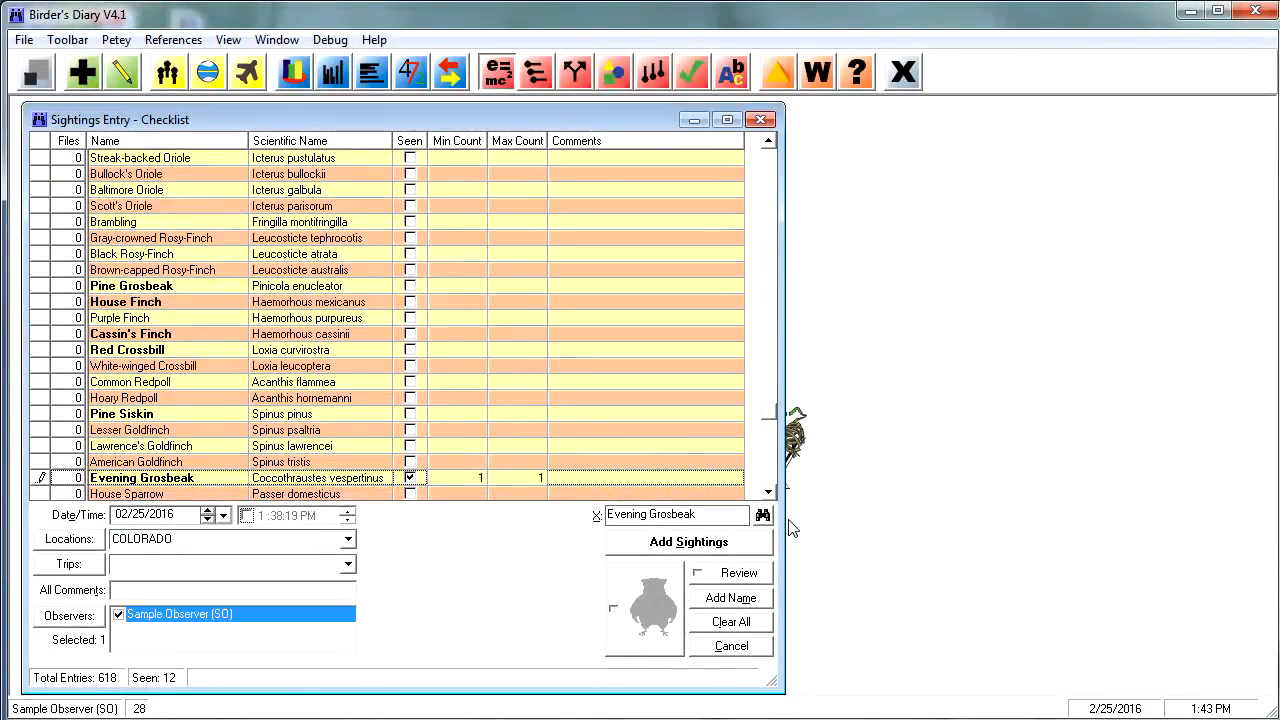
{"action": "key", "text": "alt+x"}
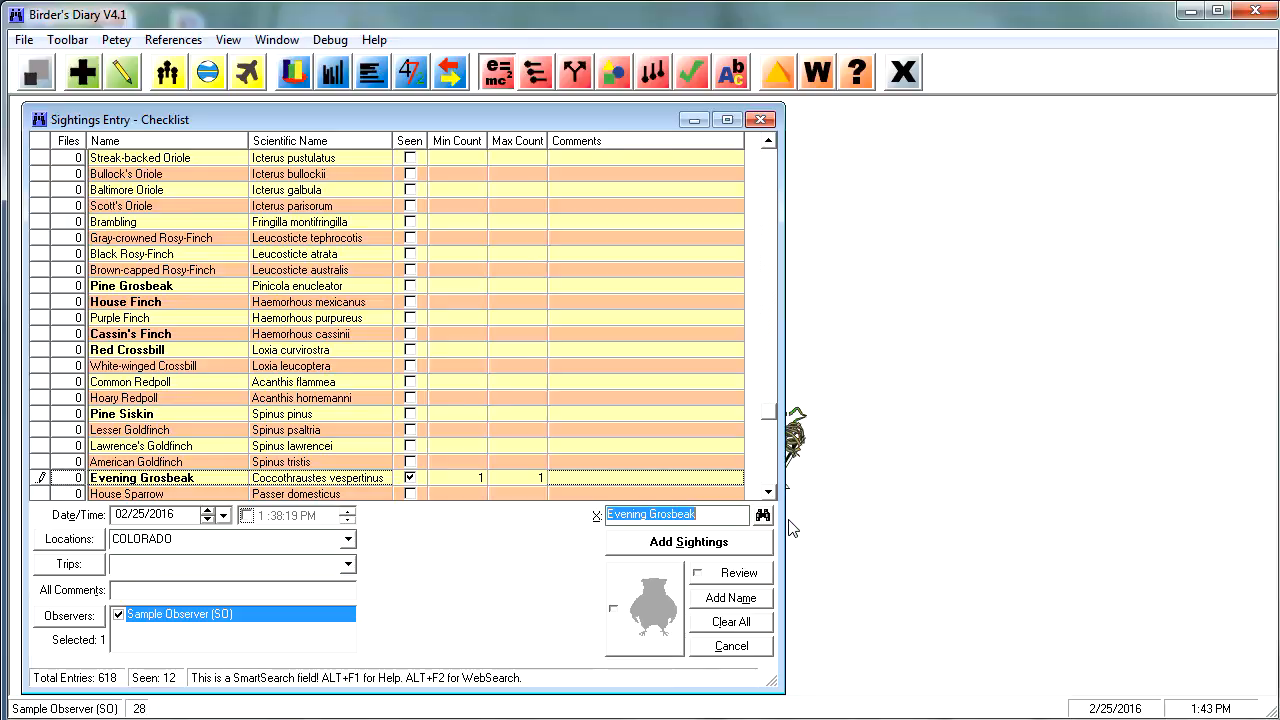
{"action": "type", "text": "Blue Ja"}
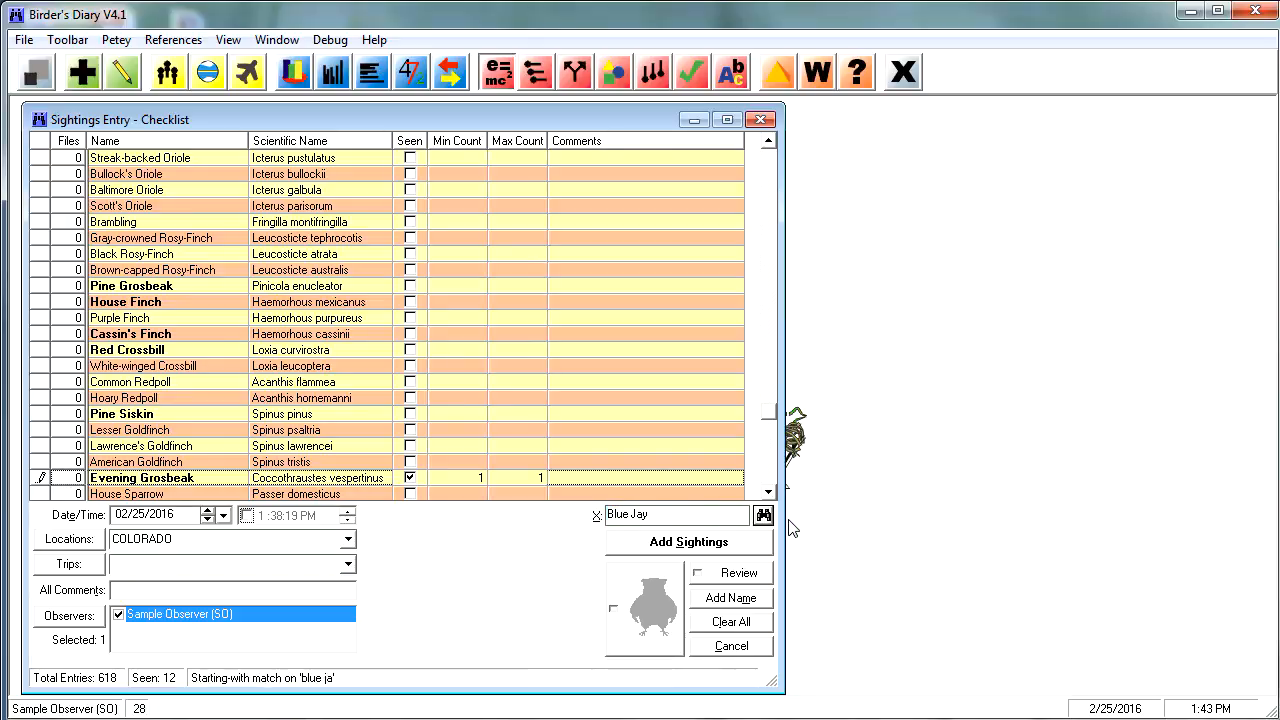
{"action": "type", "text": "y"}
{"action": "key", "text": "Return"}
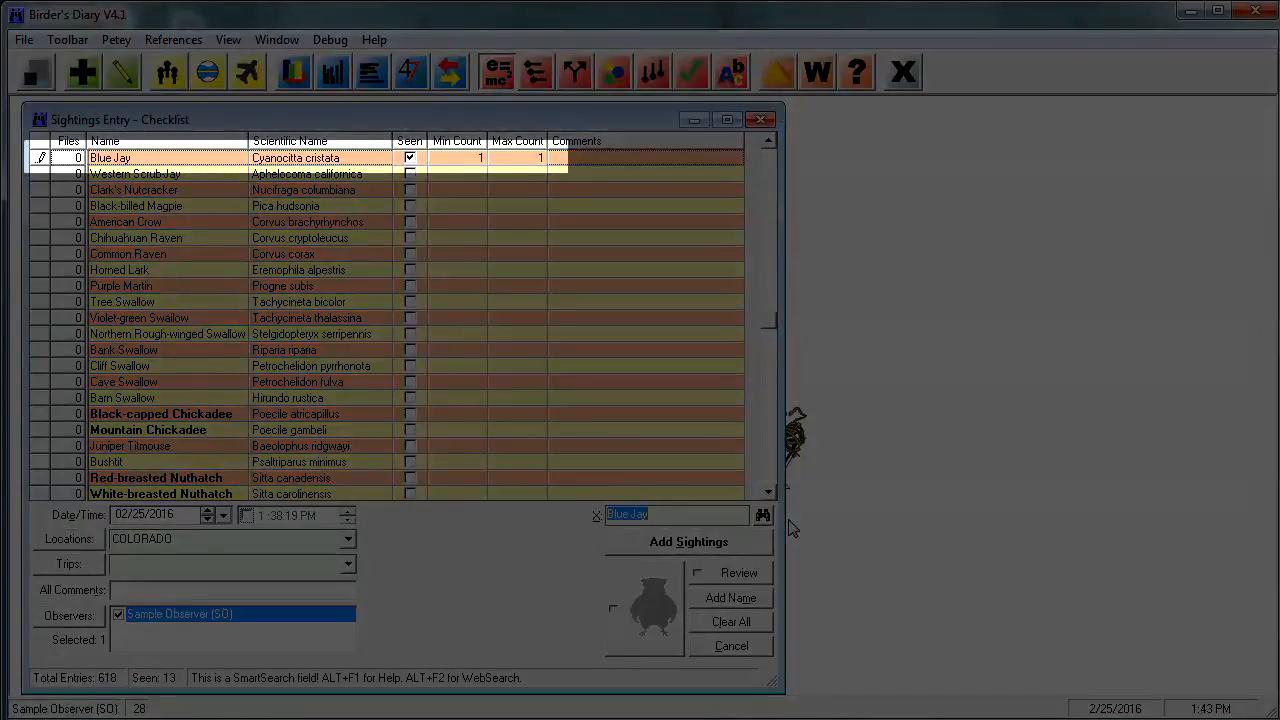
Step: Find Ring-necked Pheasant by searching "Pheasant" and Arctic Loon by searching "arc loon", marking both as seen
{"action": "type", "text": "Pheasant"}
{"action": "key", "text": "Return"}
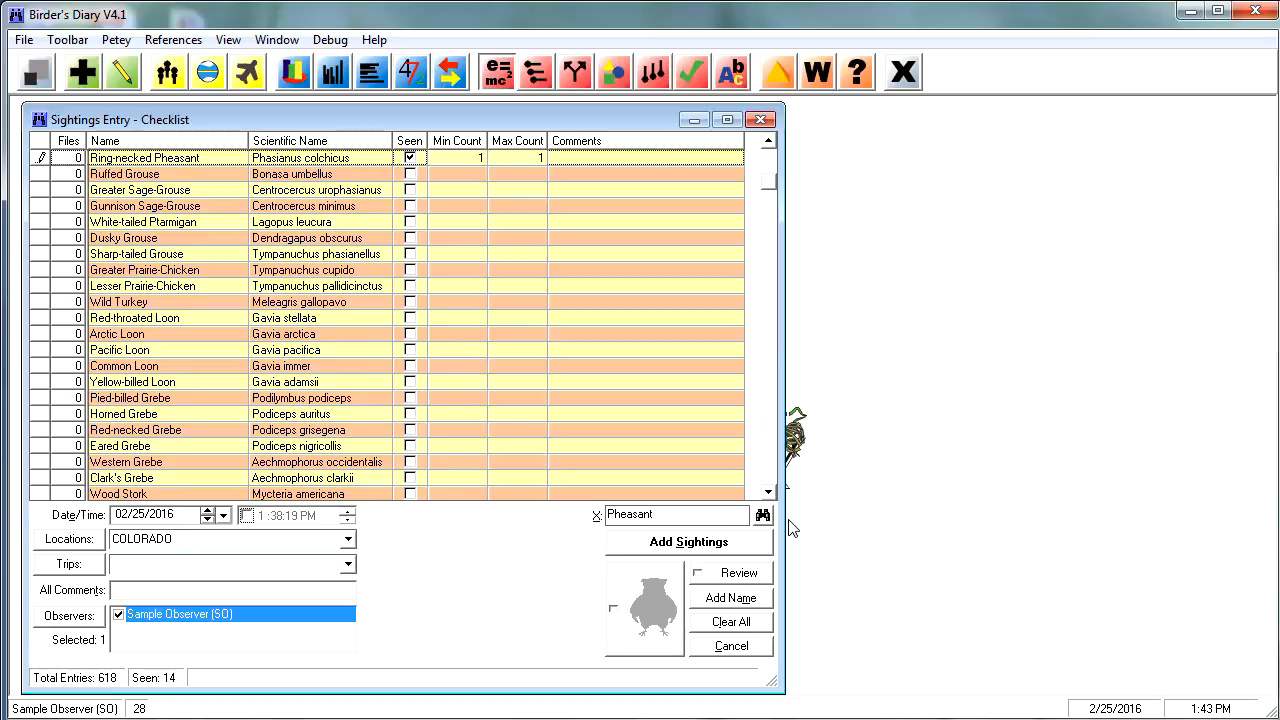
{"action": "key", "text": "alt+x"}
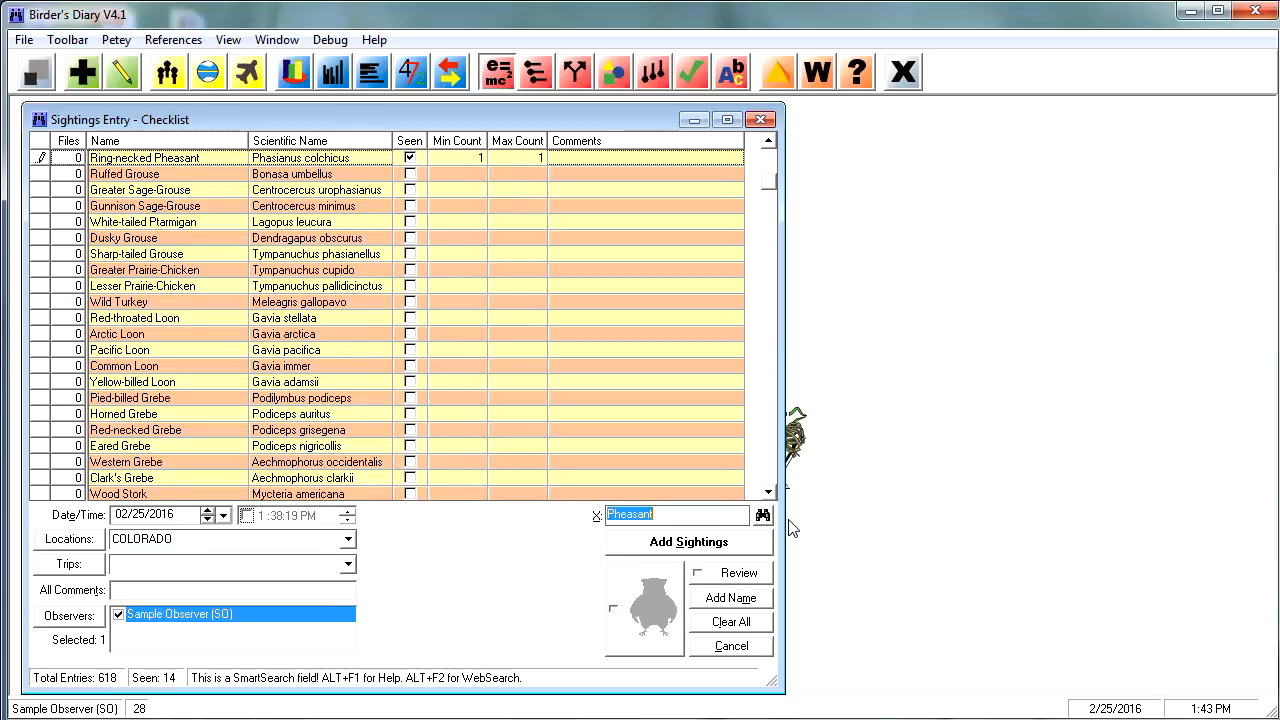
{"action": "type", "text": "art lo"}
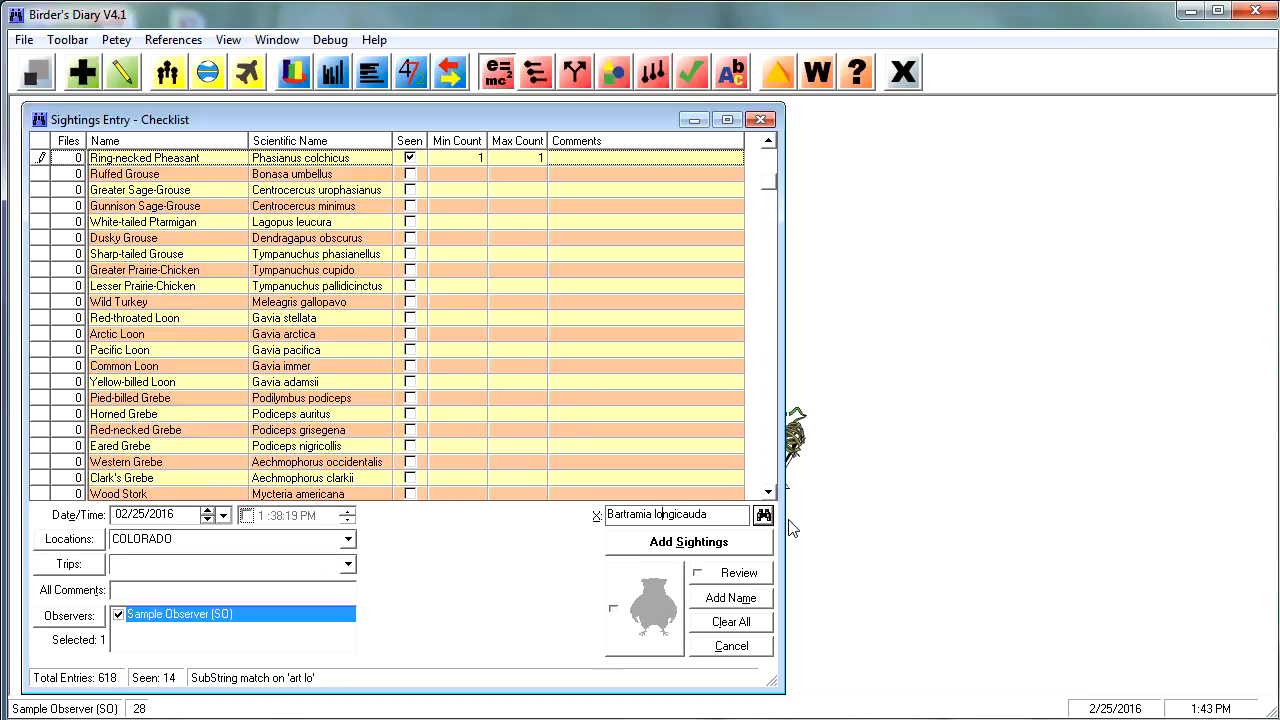
{"action": "key", "text": "Delete"}
{"action": "type", "text": "arc loon"}
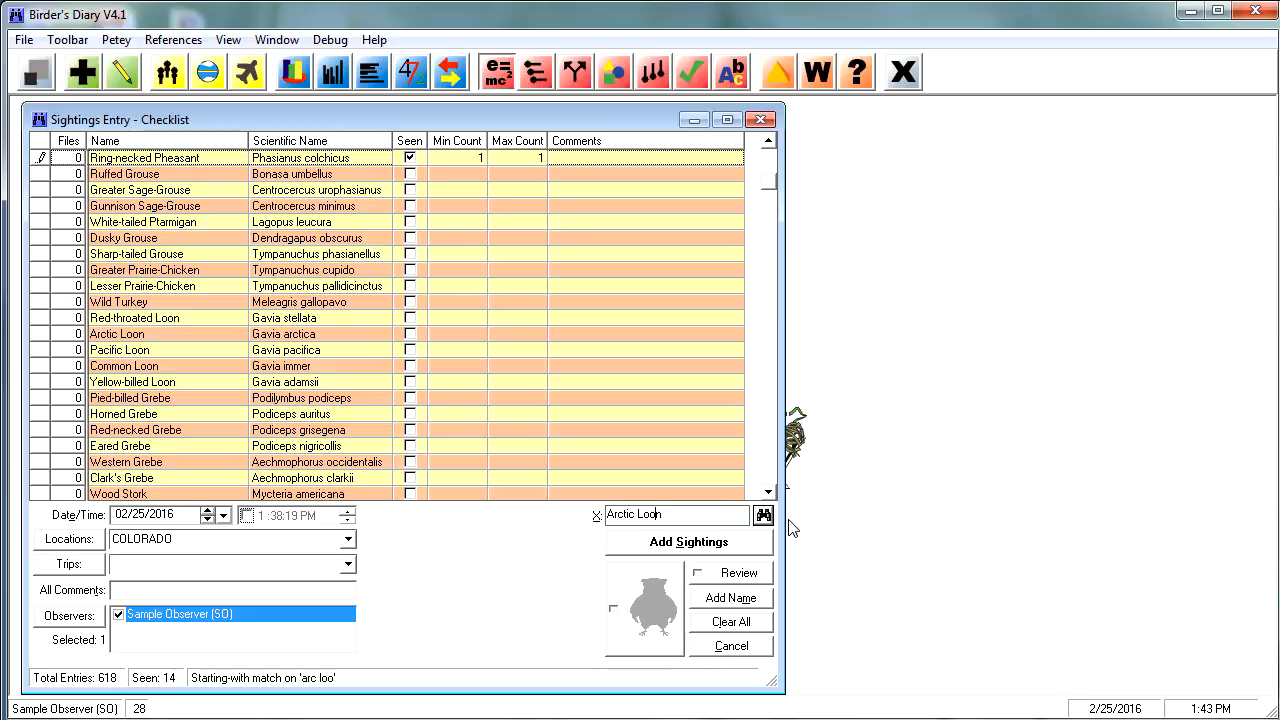
{"action": "key", "text": "Return"}
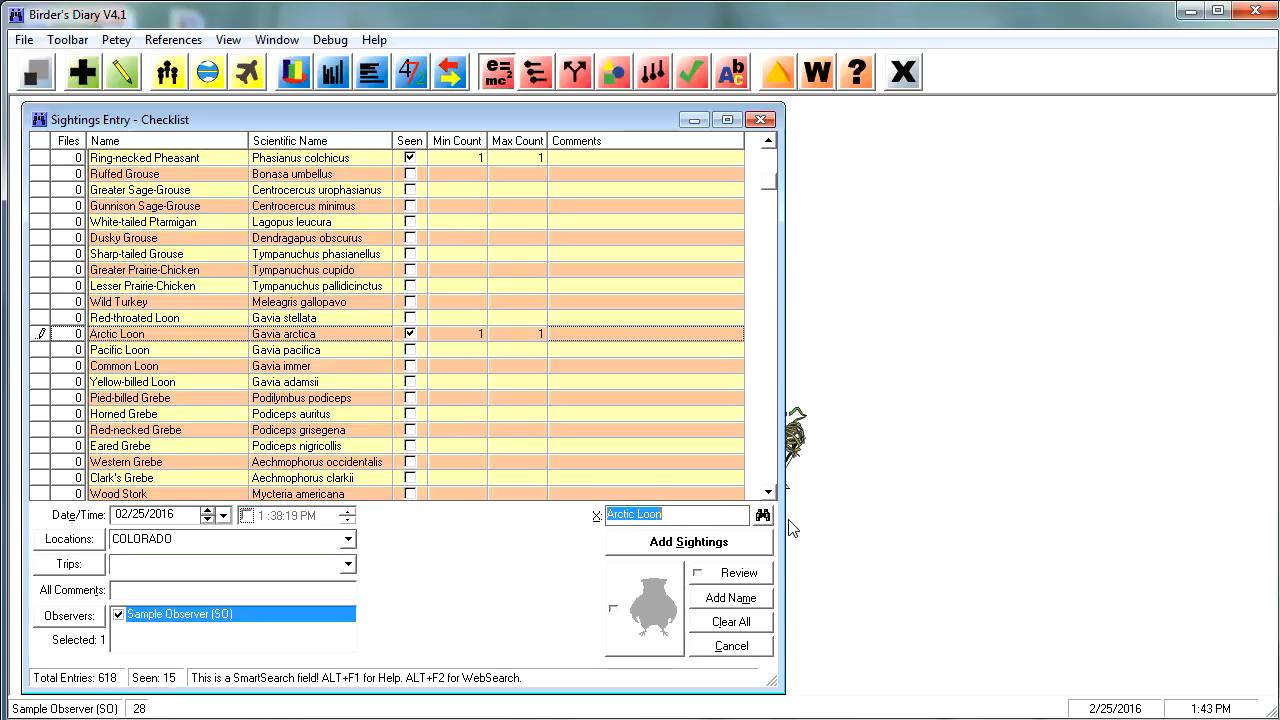
Step: Find Pine Siskin with "pi sis" and record it with a count of 14 and the comment "at my feeder"
{"action": "type", "text": "pi sis"}
{"action": "key", "text": "Return"}
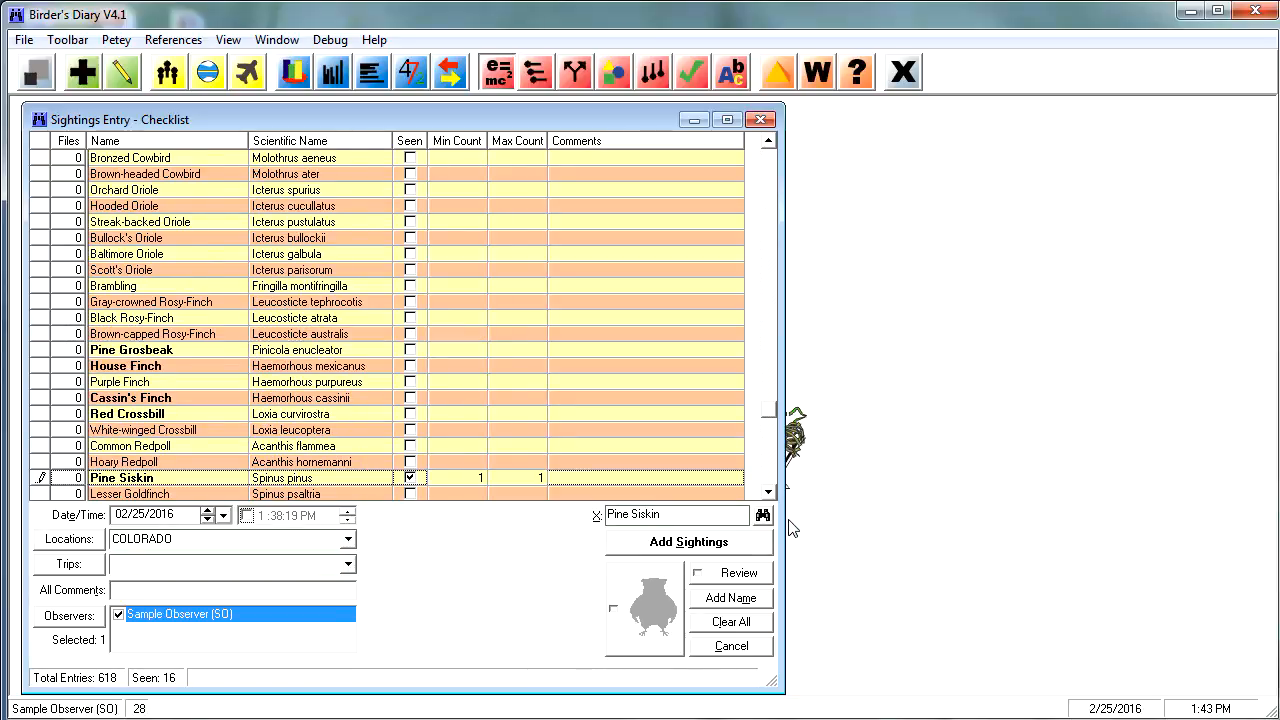
{"action": "key", "text": "Tab"}
{"action": "type", "text": "14"}
{"action": "key", "text": "Tab"}
{"action": "key", "text": "Tab"}
{"action": "type", "text": "at my feeder"}
{"action": "key", "text": "Return"}
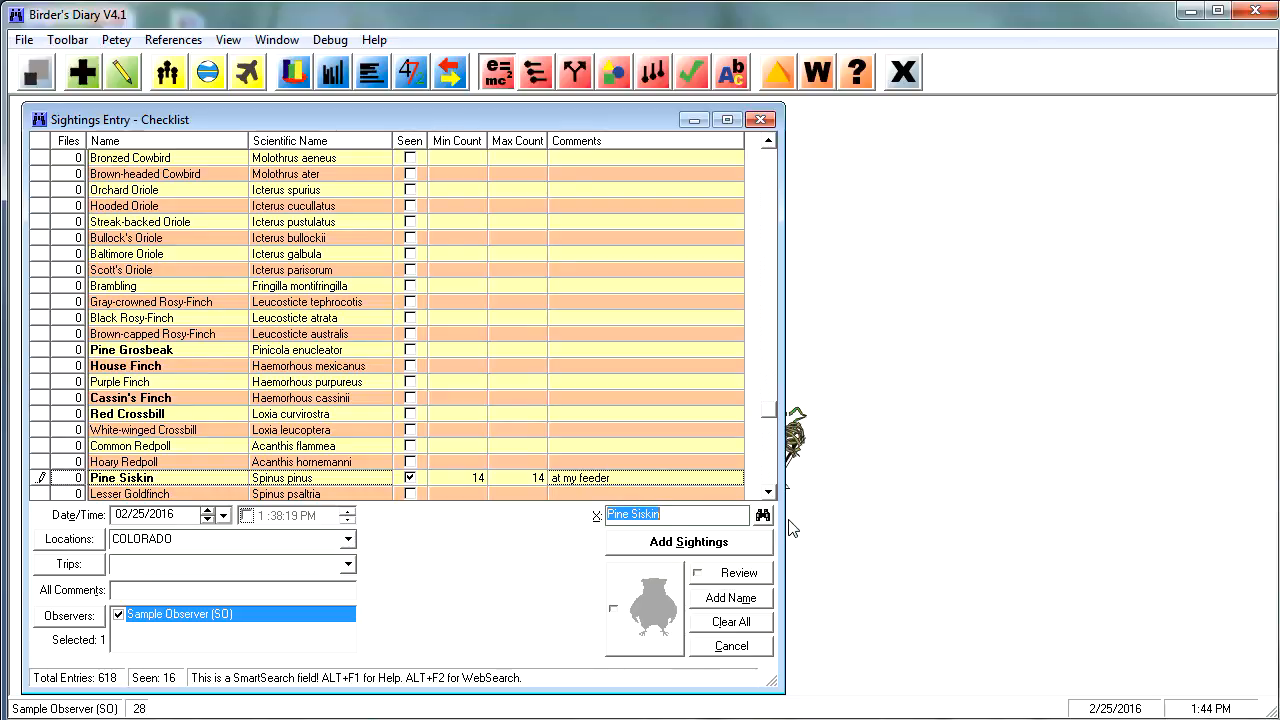
Step: Look up Bobwhite Quail with "bob qu", and mark Abert's Squirrel as seen using "aber"
{"action": "type", "text": "bob qu"}
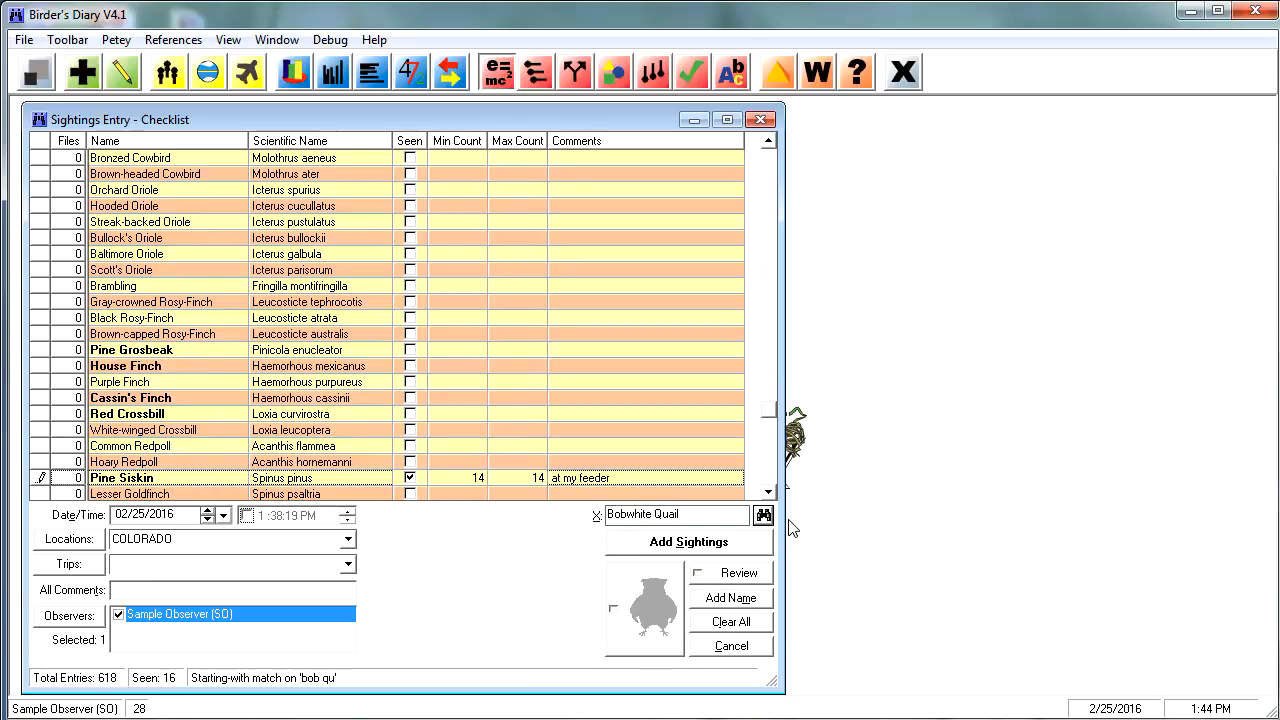
{"action": "key", "text": "Return"}
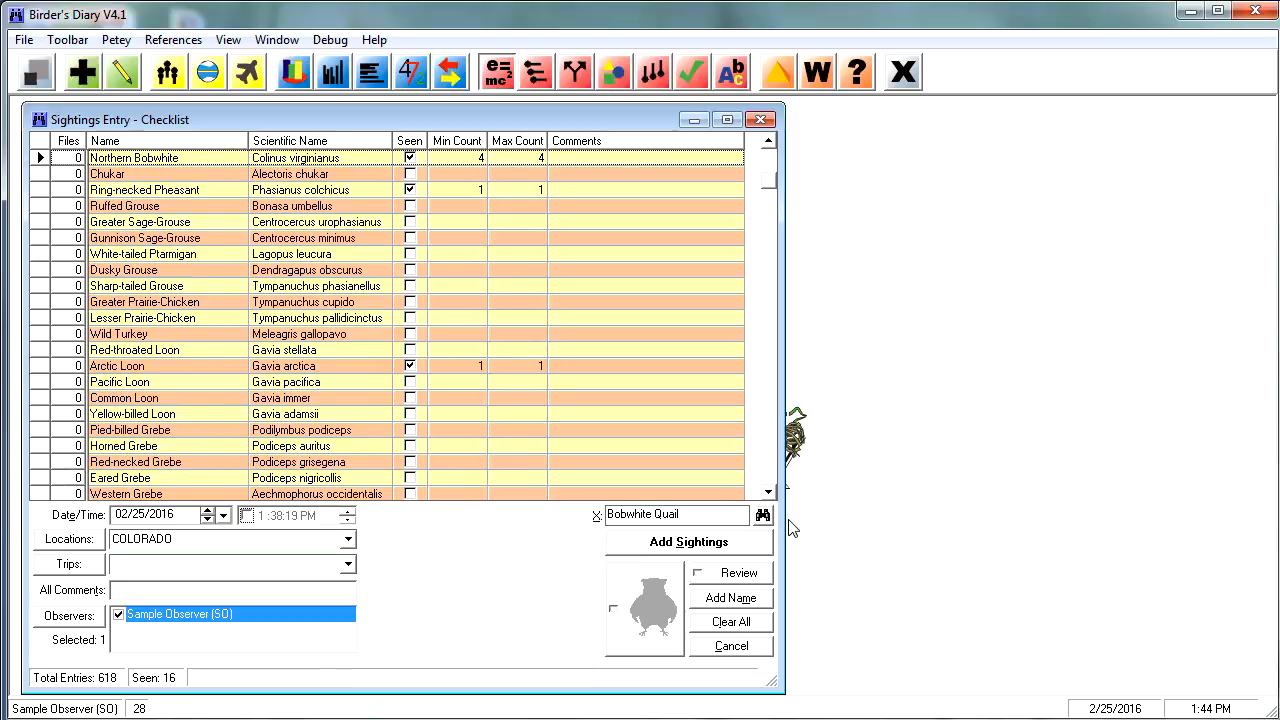
{"action": "key", "text": "Return"}
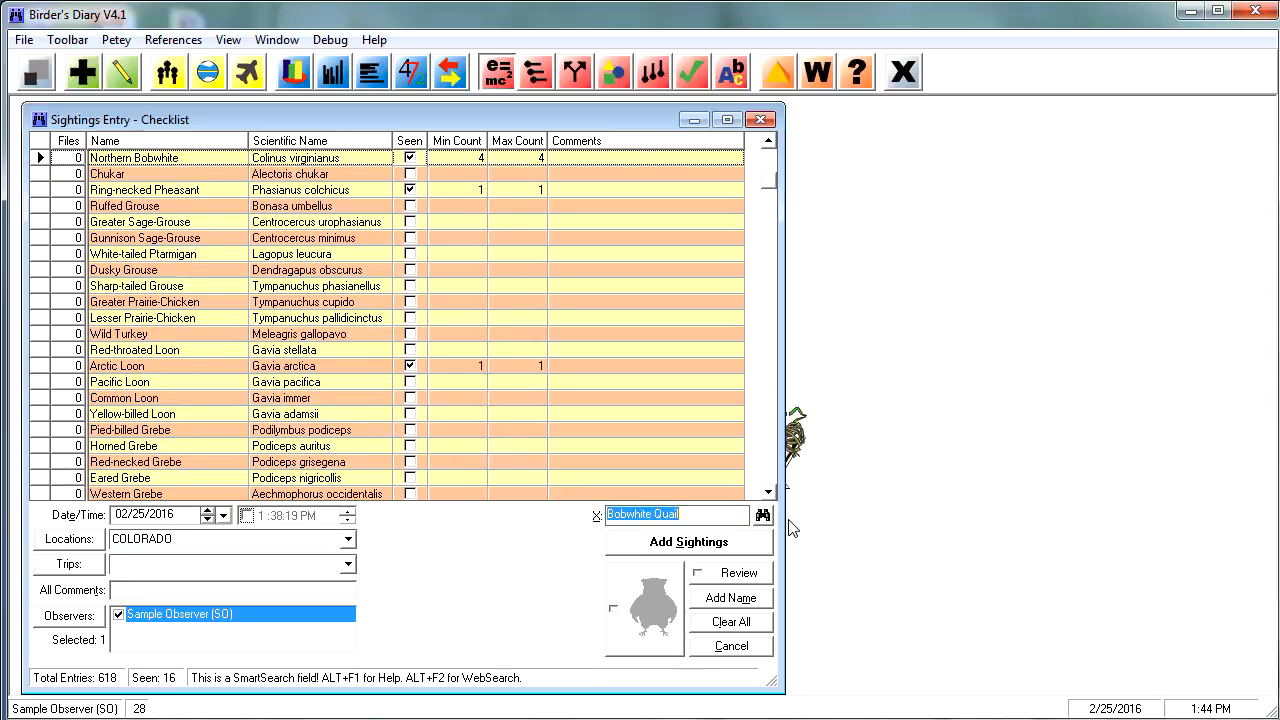
{"action": "type", "text": "aber"}
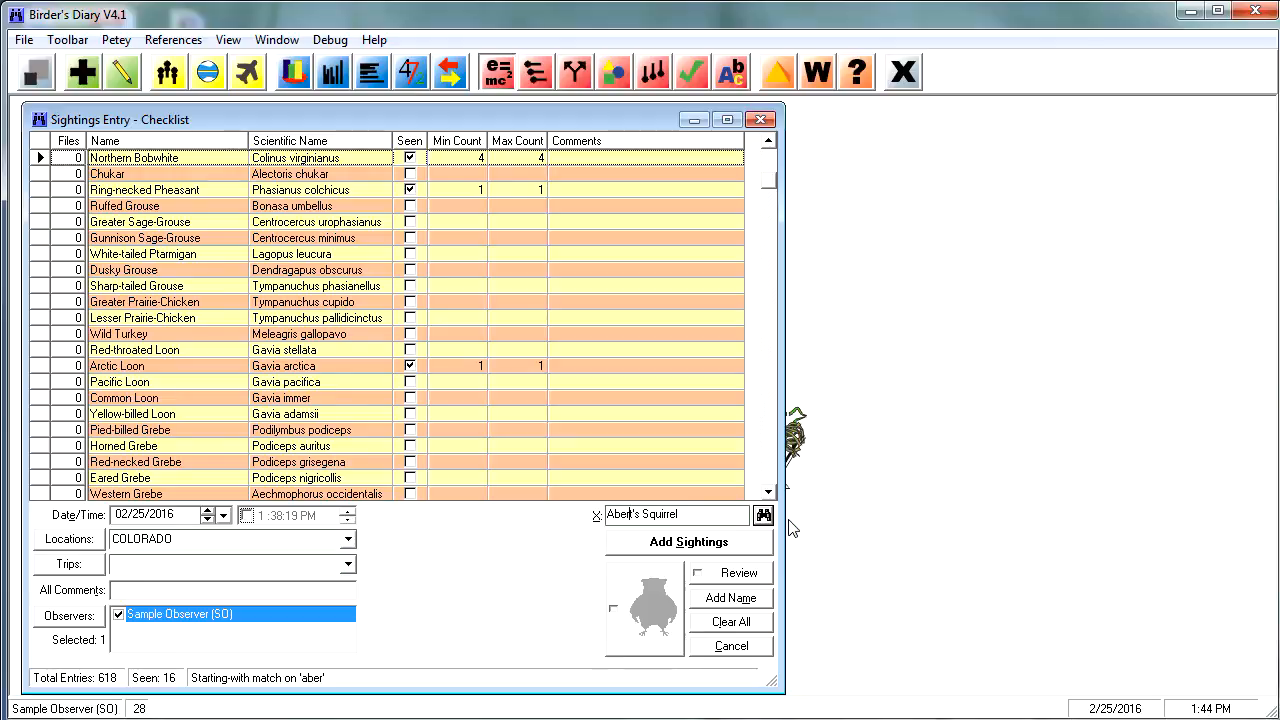
{"action": "key", "text": "Return"}
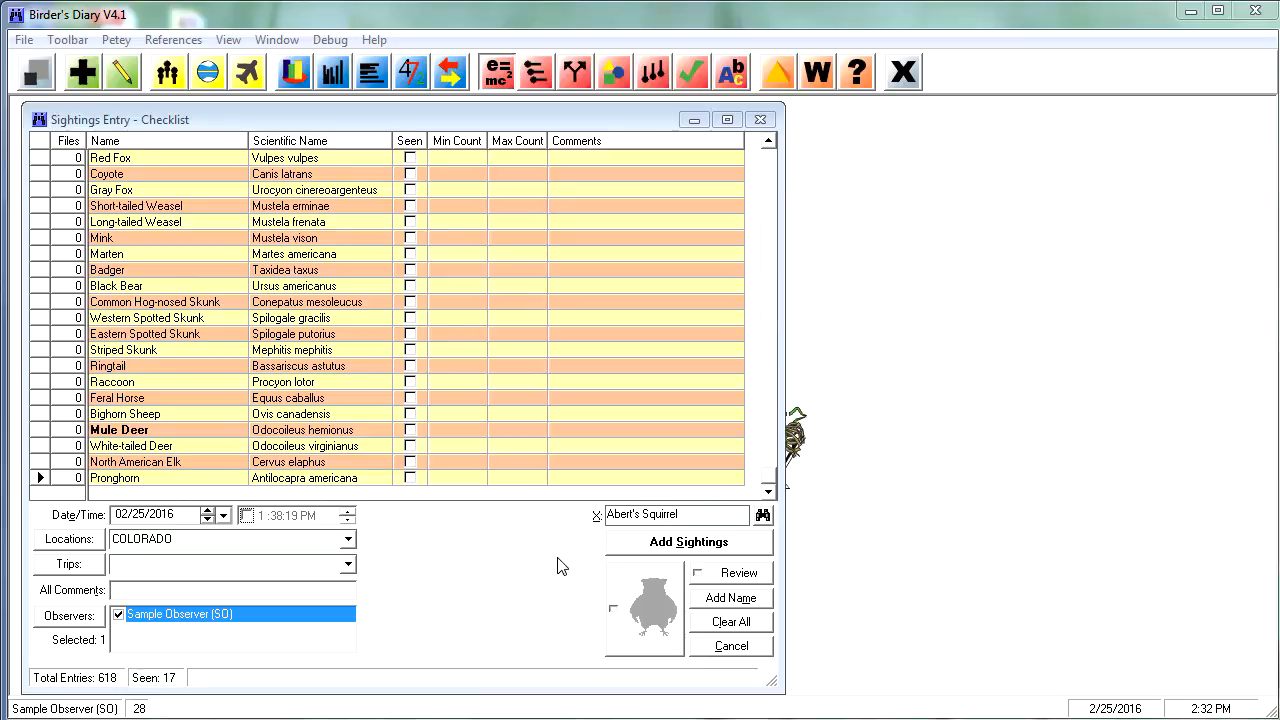
Step: Review the list of all species marked as seen and return to the full checklist
{"action": "left_click", "coordinate": [739, 573]}
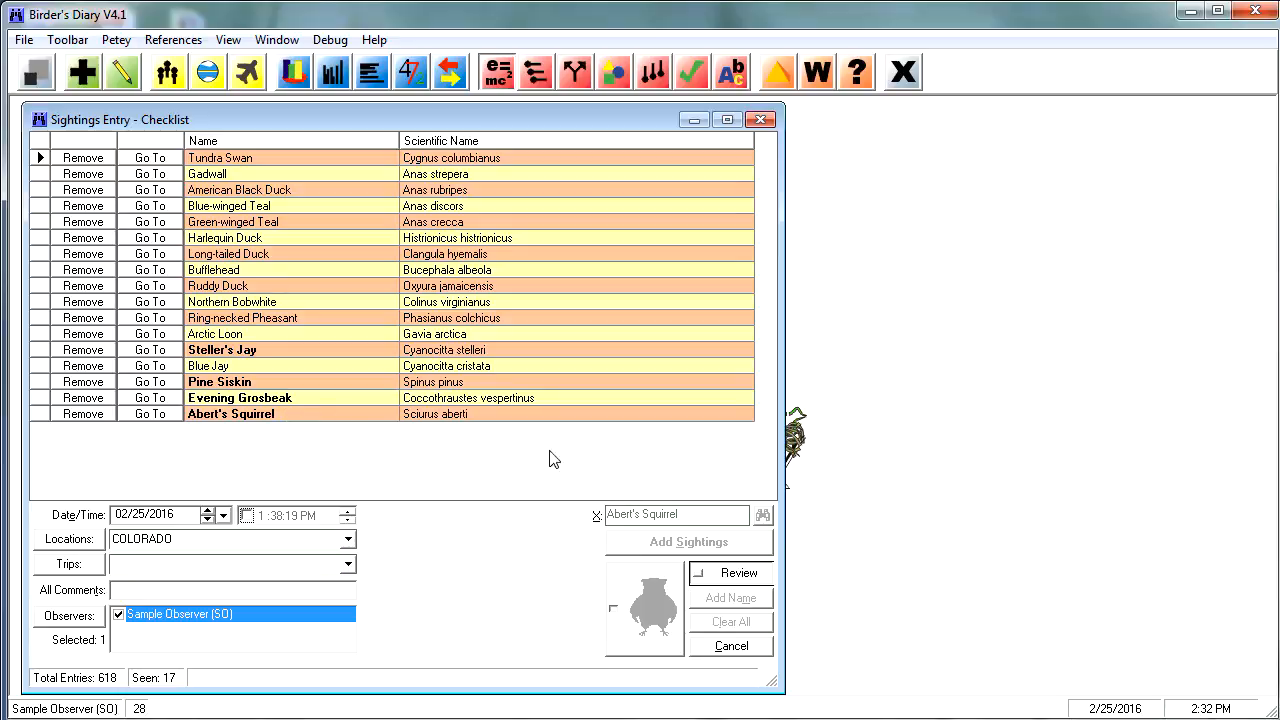
{"action": "left_click", "coordinate": [731, 576]}
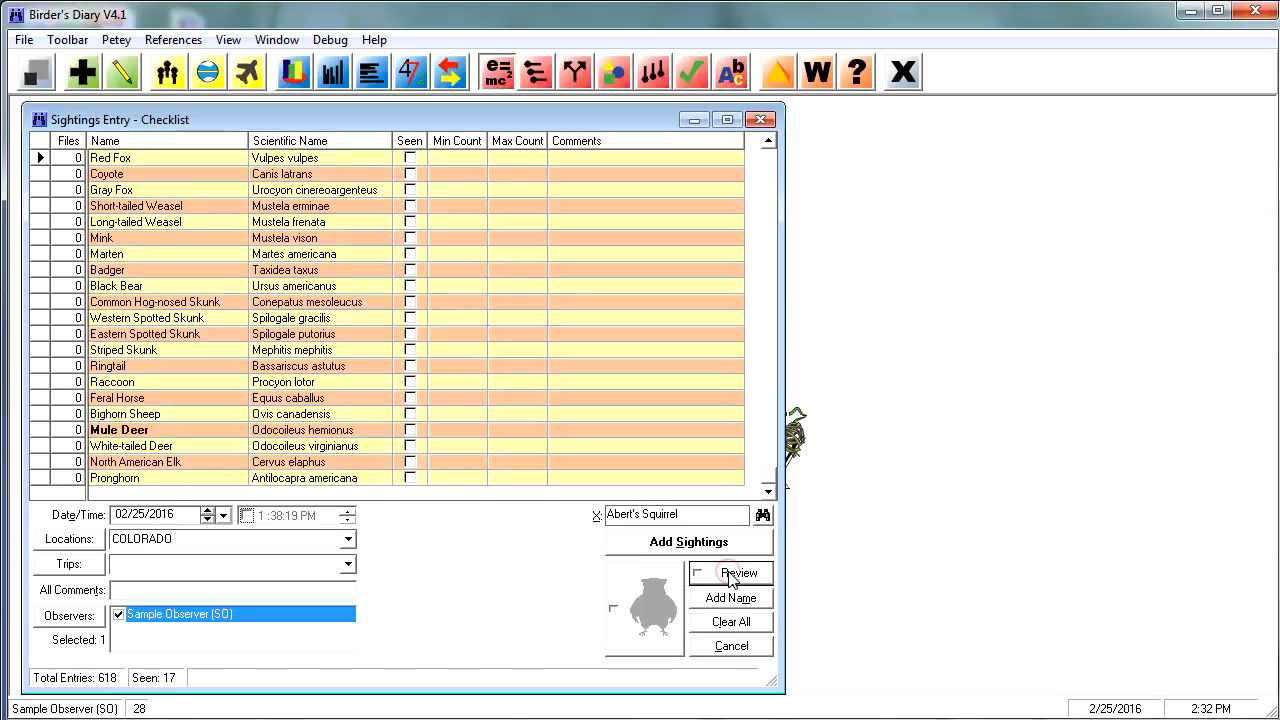
Step: Add the marked sightings to the records, clearing the checklist, and close the checklist entry form
{"action": "left_click", "coordinate": [686, 545]}
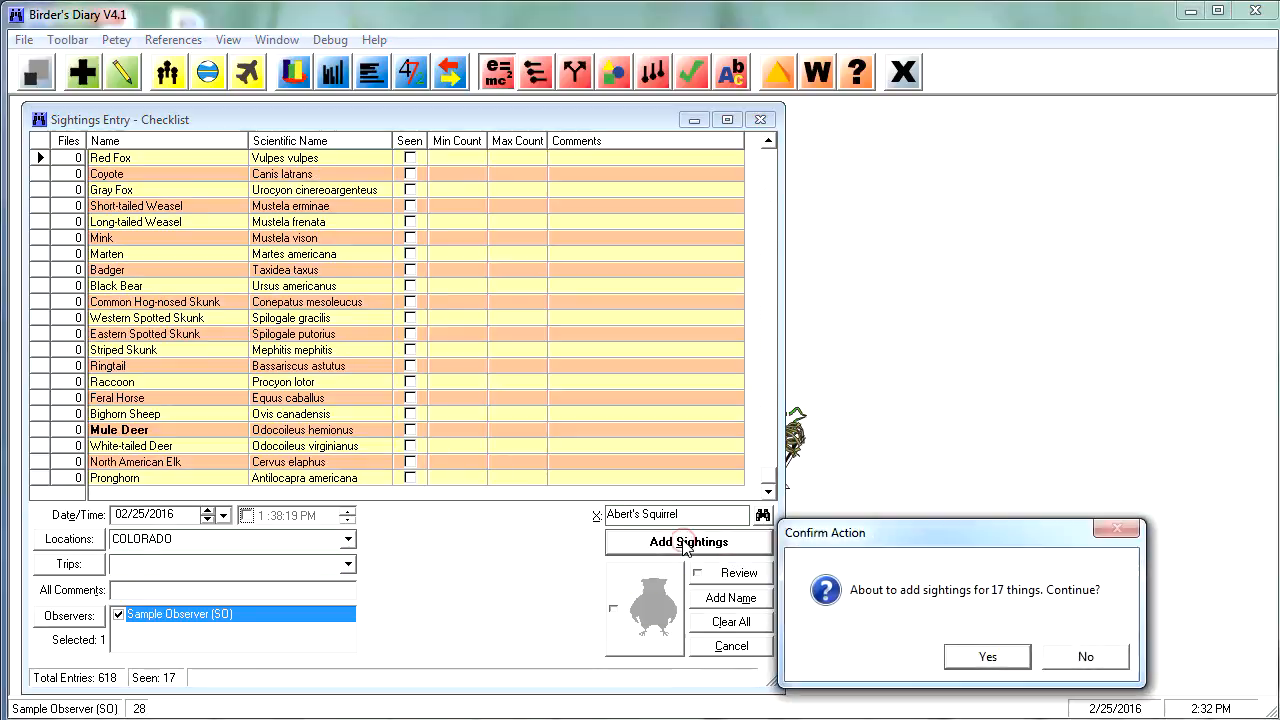
{"action": "left_click", "coordinate": [987, 659]}
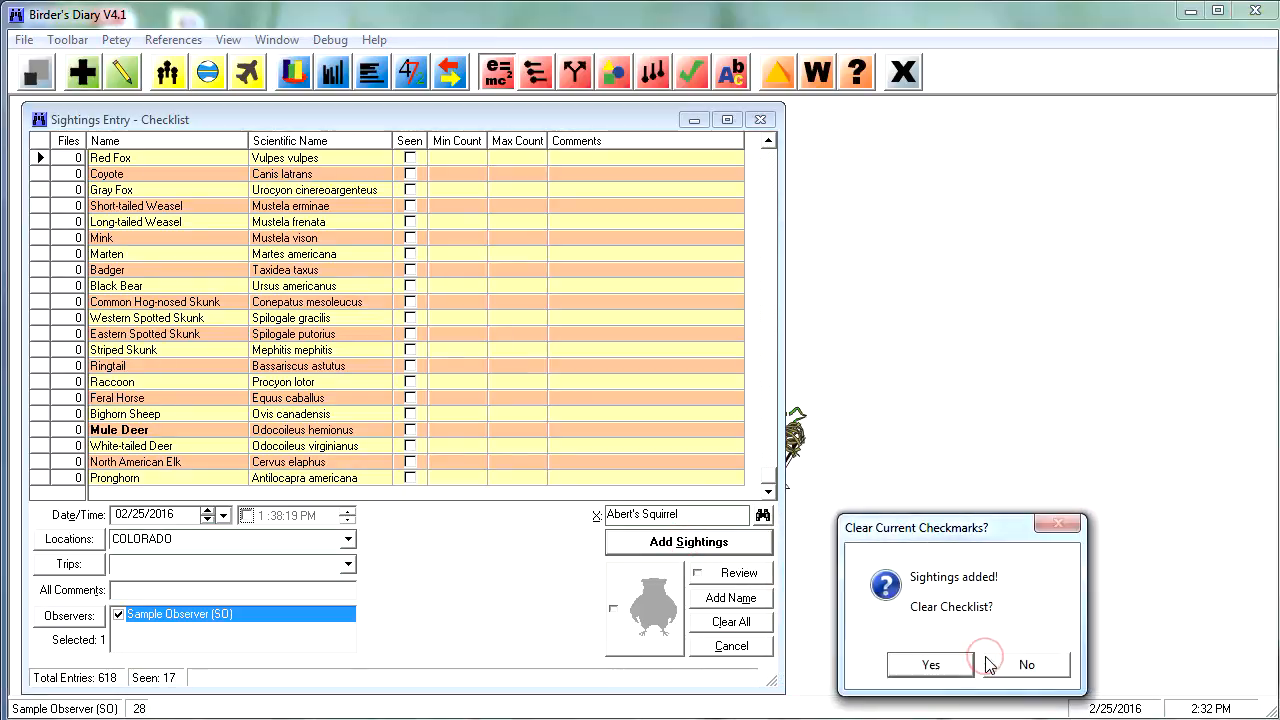
{"action": "left_click", "coordinate": [927, 667]}
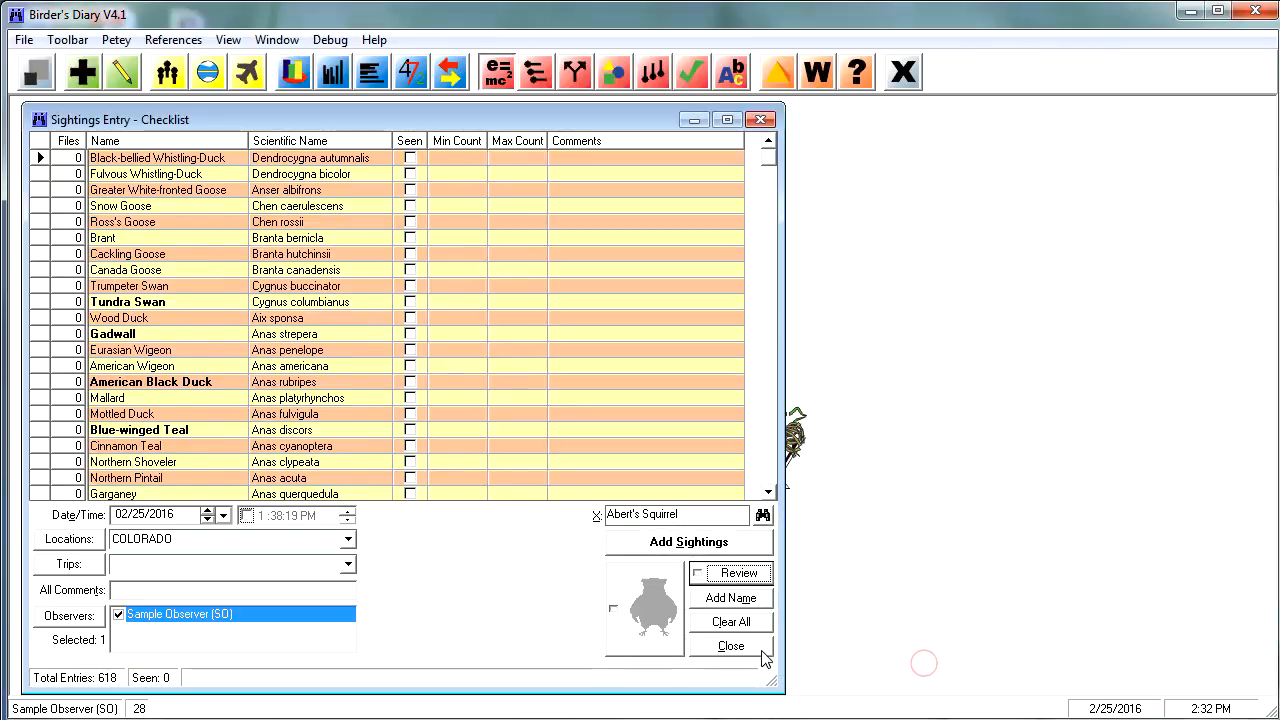
{"action": "left_click", "coordinate": [733, 647]}
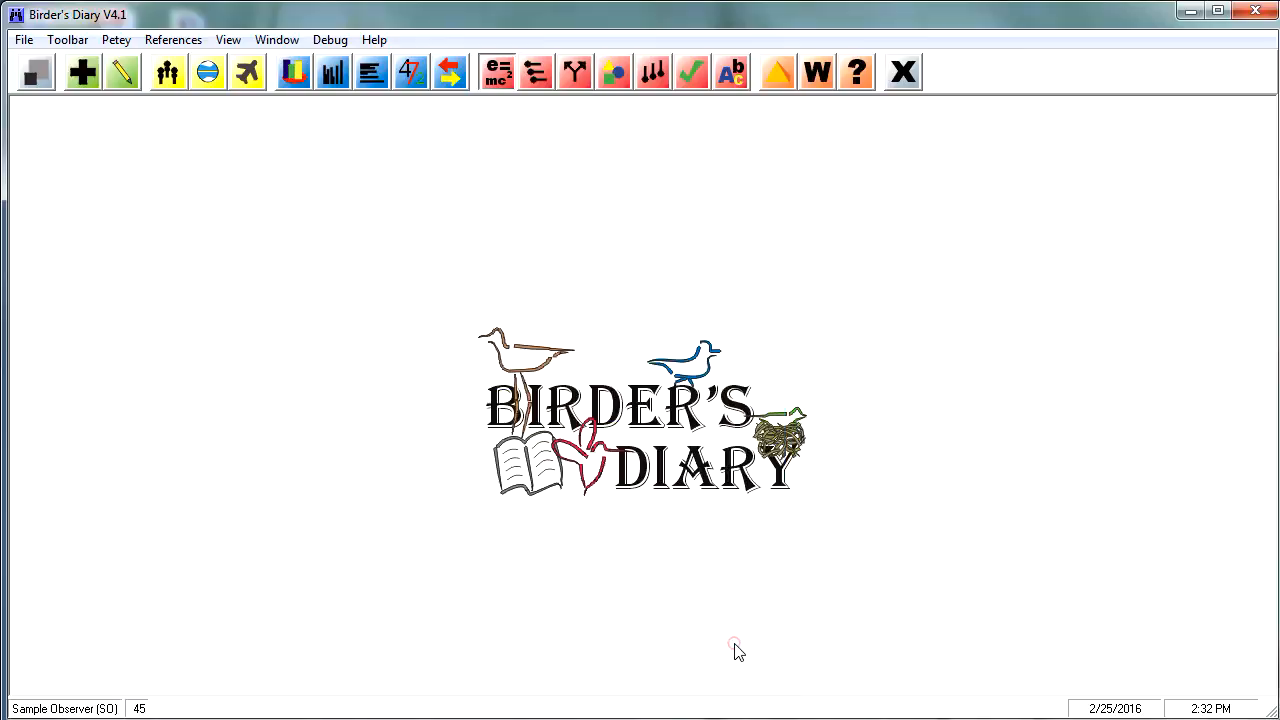